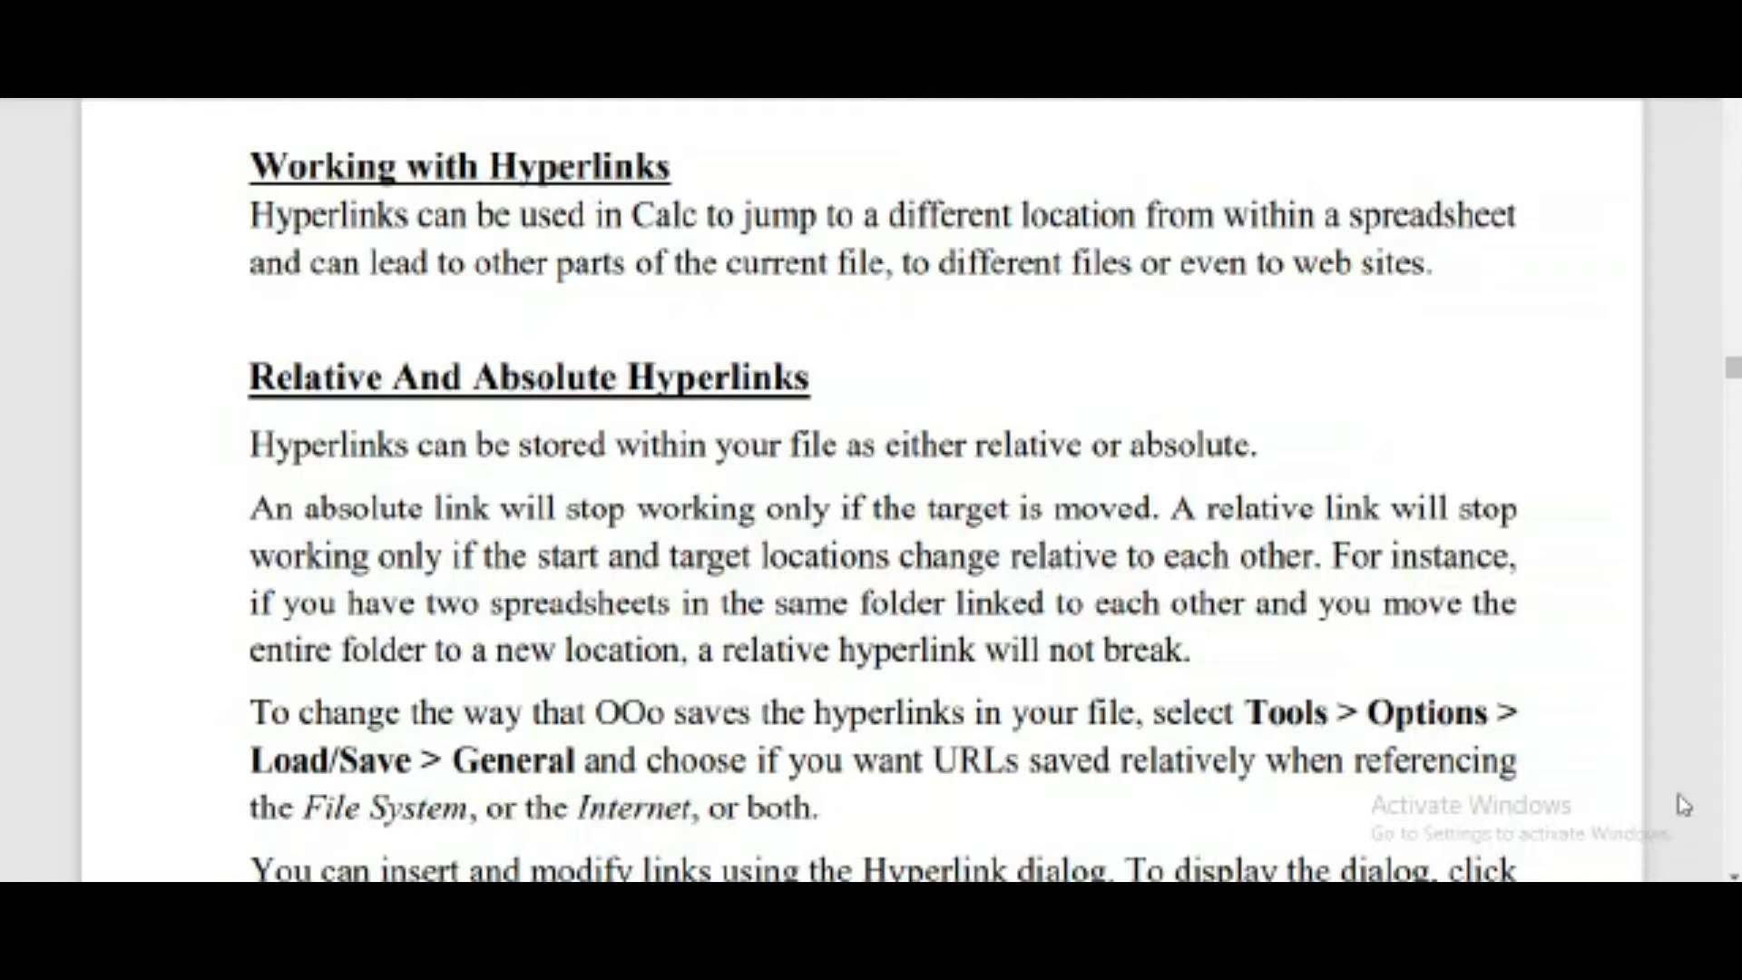
{"action": "scroll", "coordinate": [1684, 804], "scroll_direction": "down", "scroll_amount": 3}
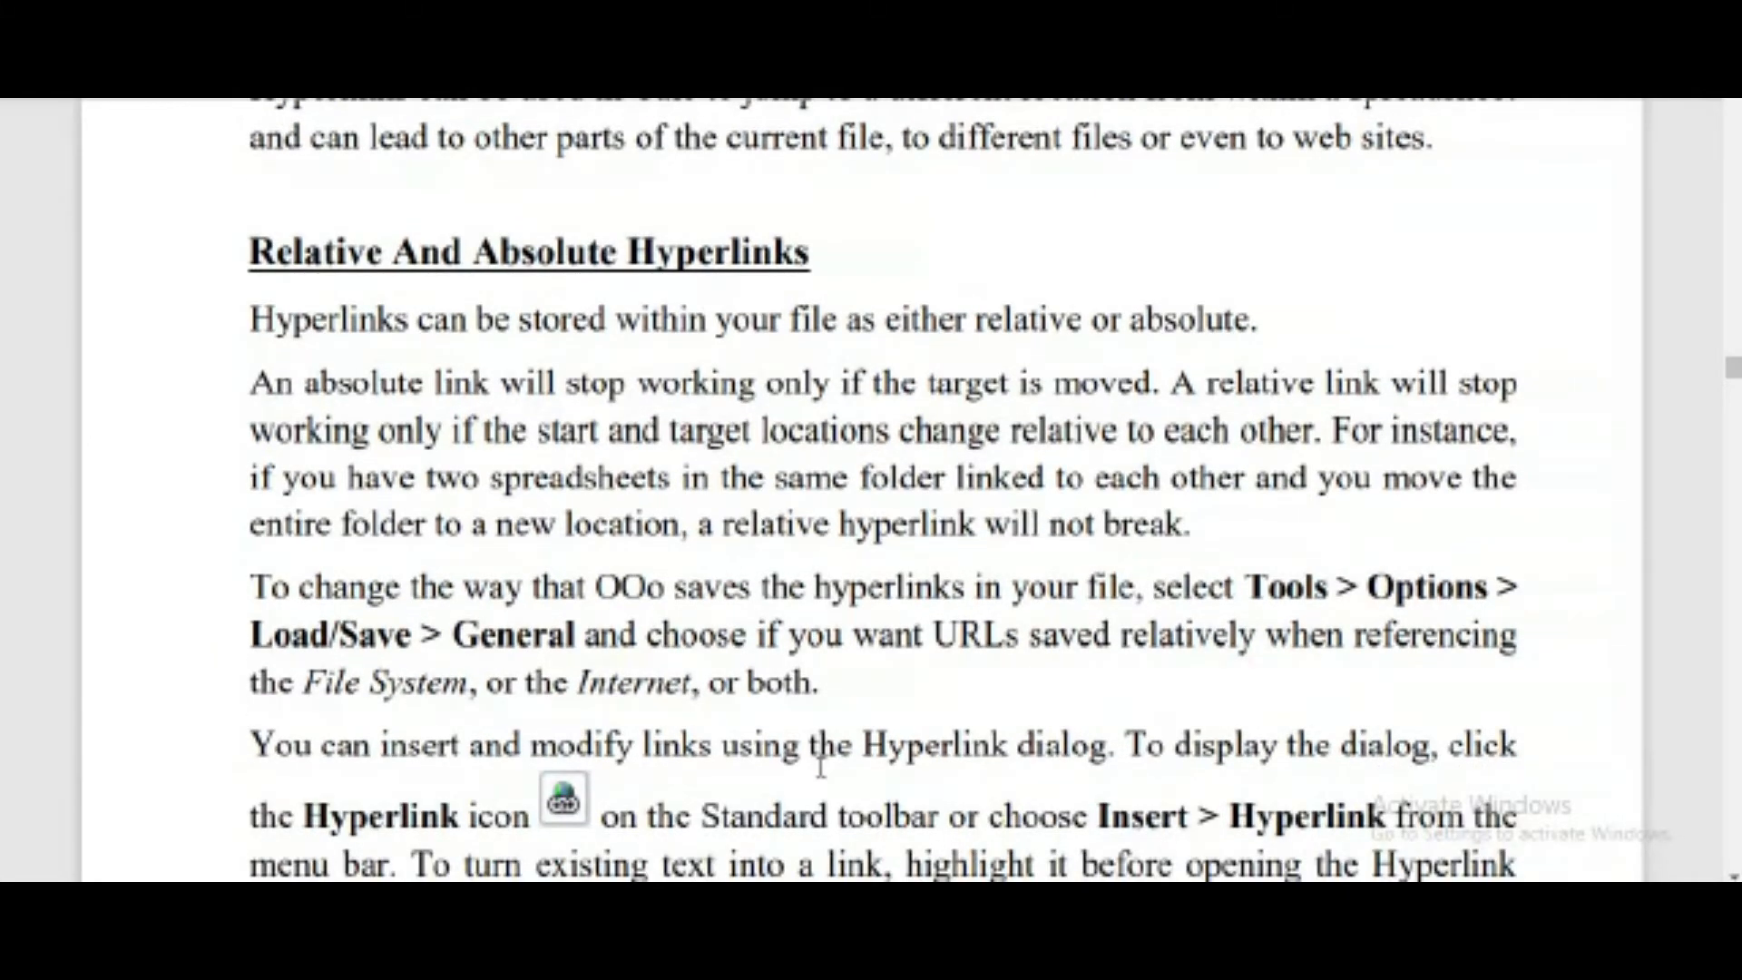
{"action": "scroll", "coordinate": [820, 766], "scroll_direction": "down", "scroll_amount": 3}
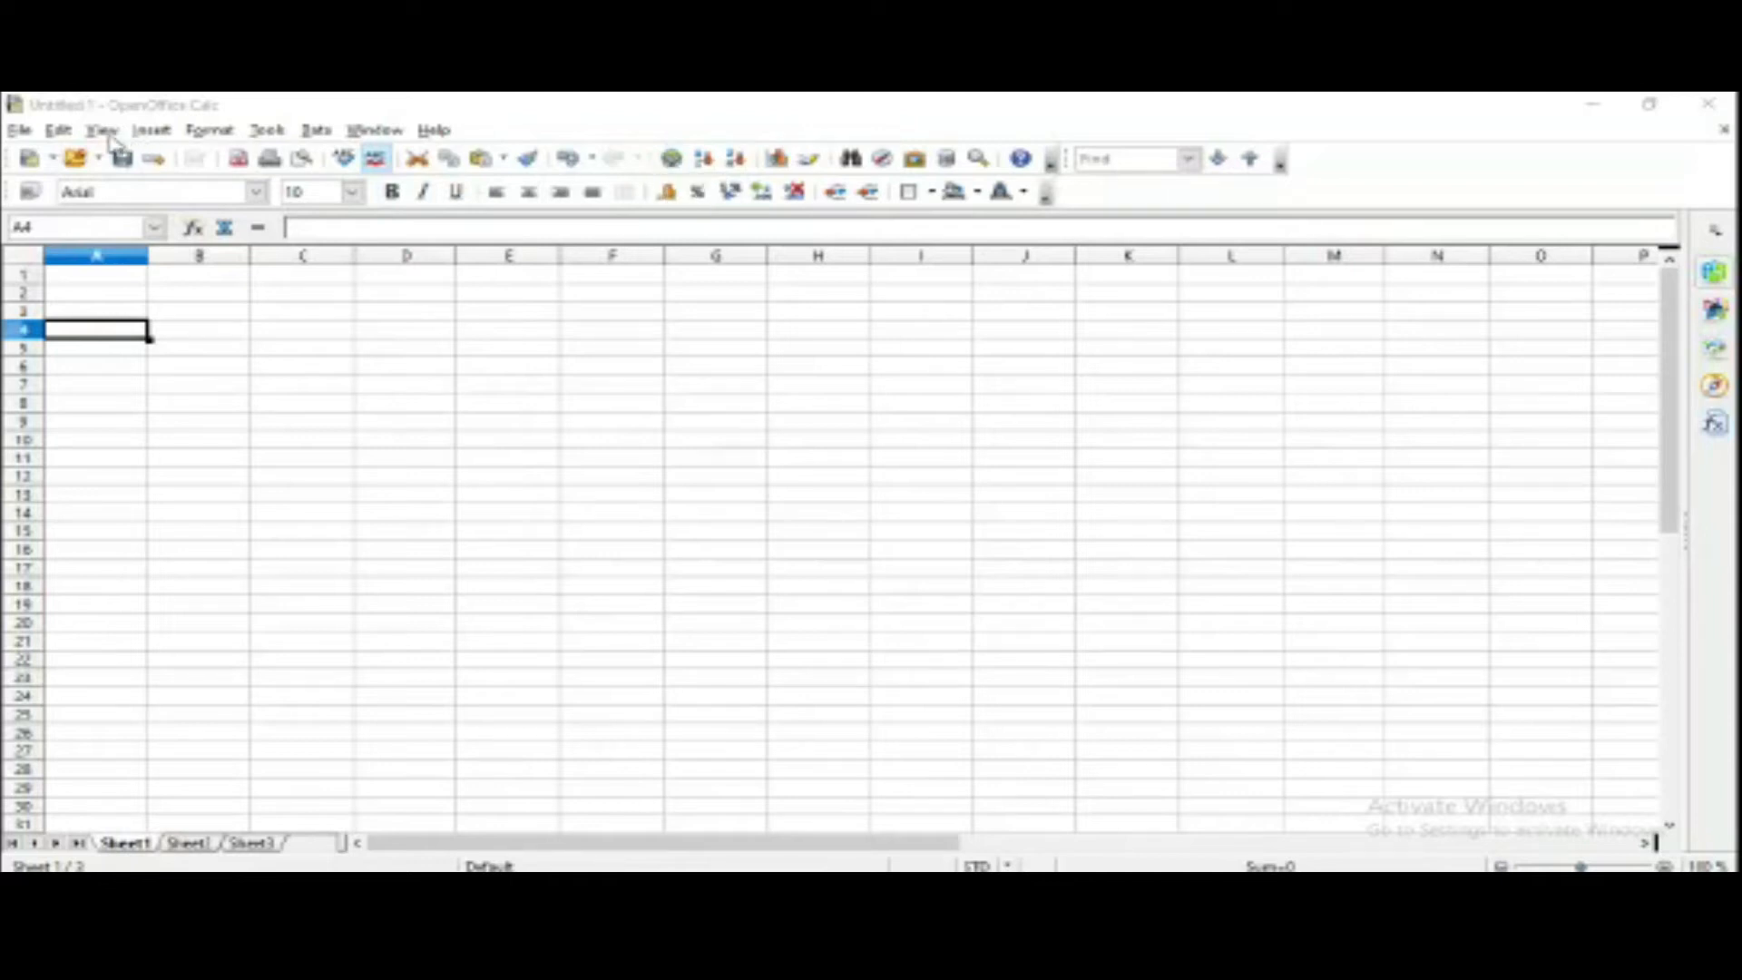
Start a hyperlink for cell A4 as an Internet link of type Web, ready for its target address
{"action": "left_click", "coordinate": [153, 131]}
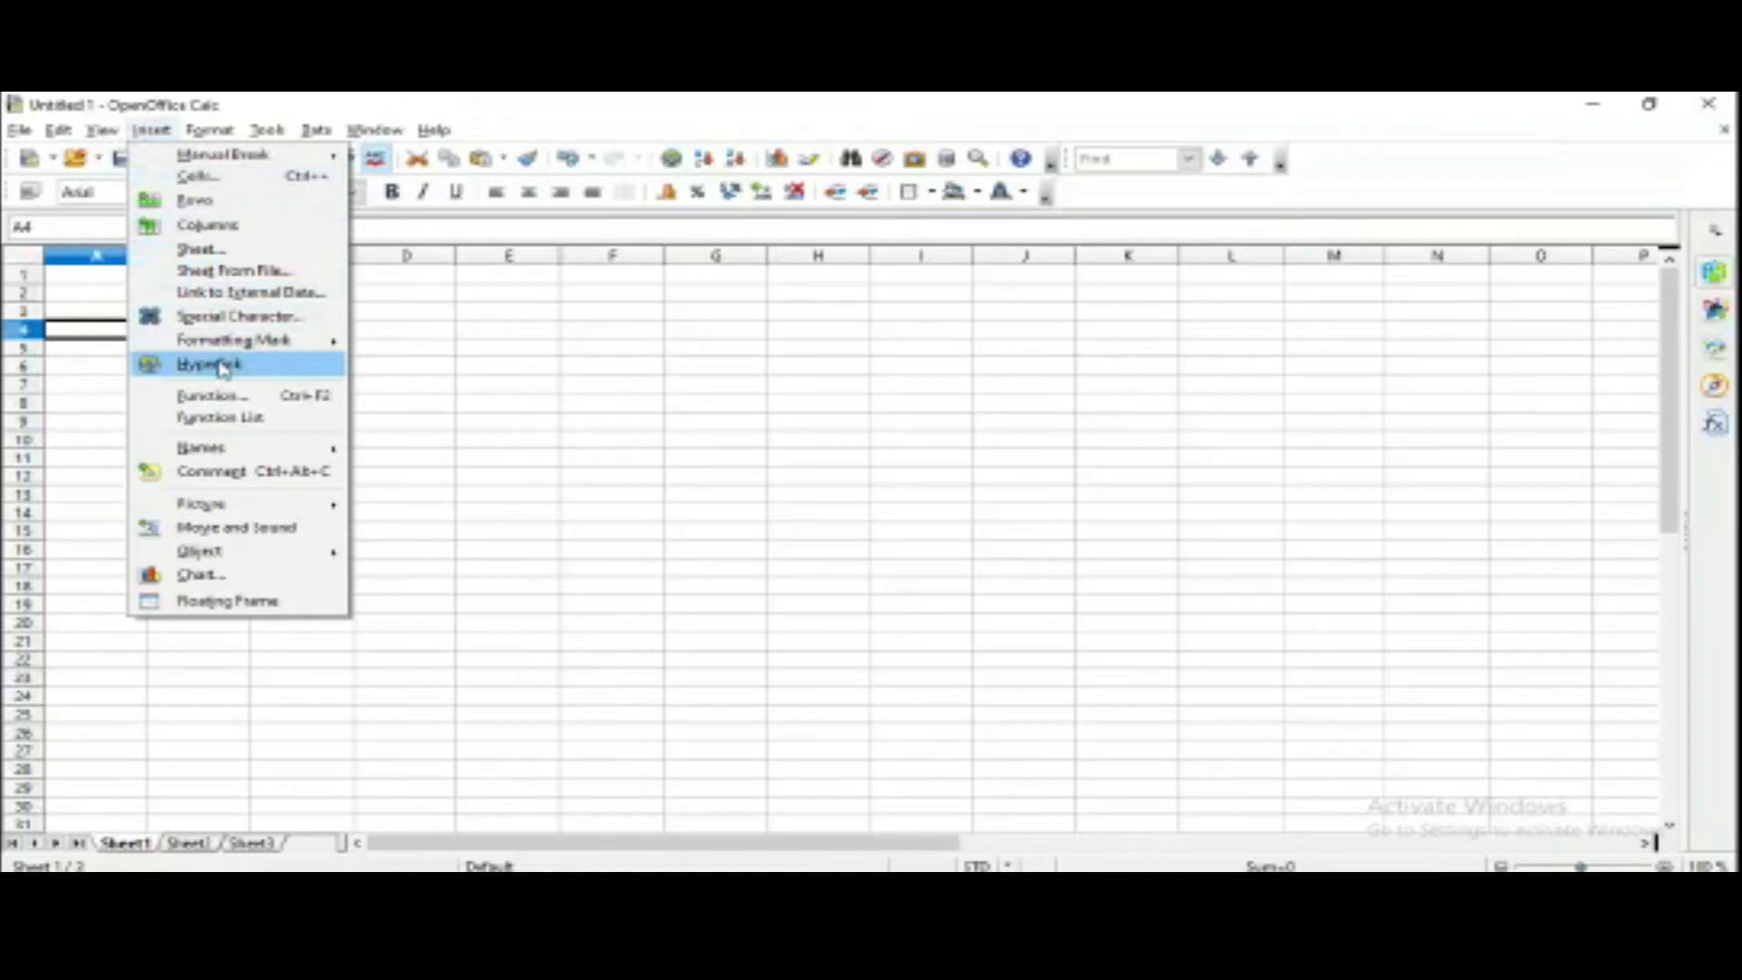
{"action": "left_click", "coordinate": [220, 365]}
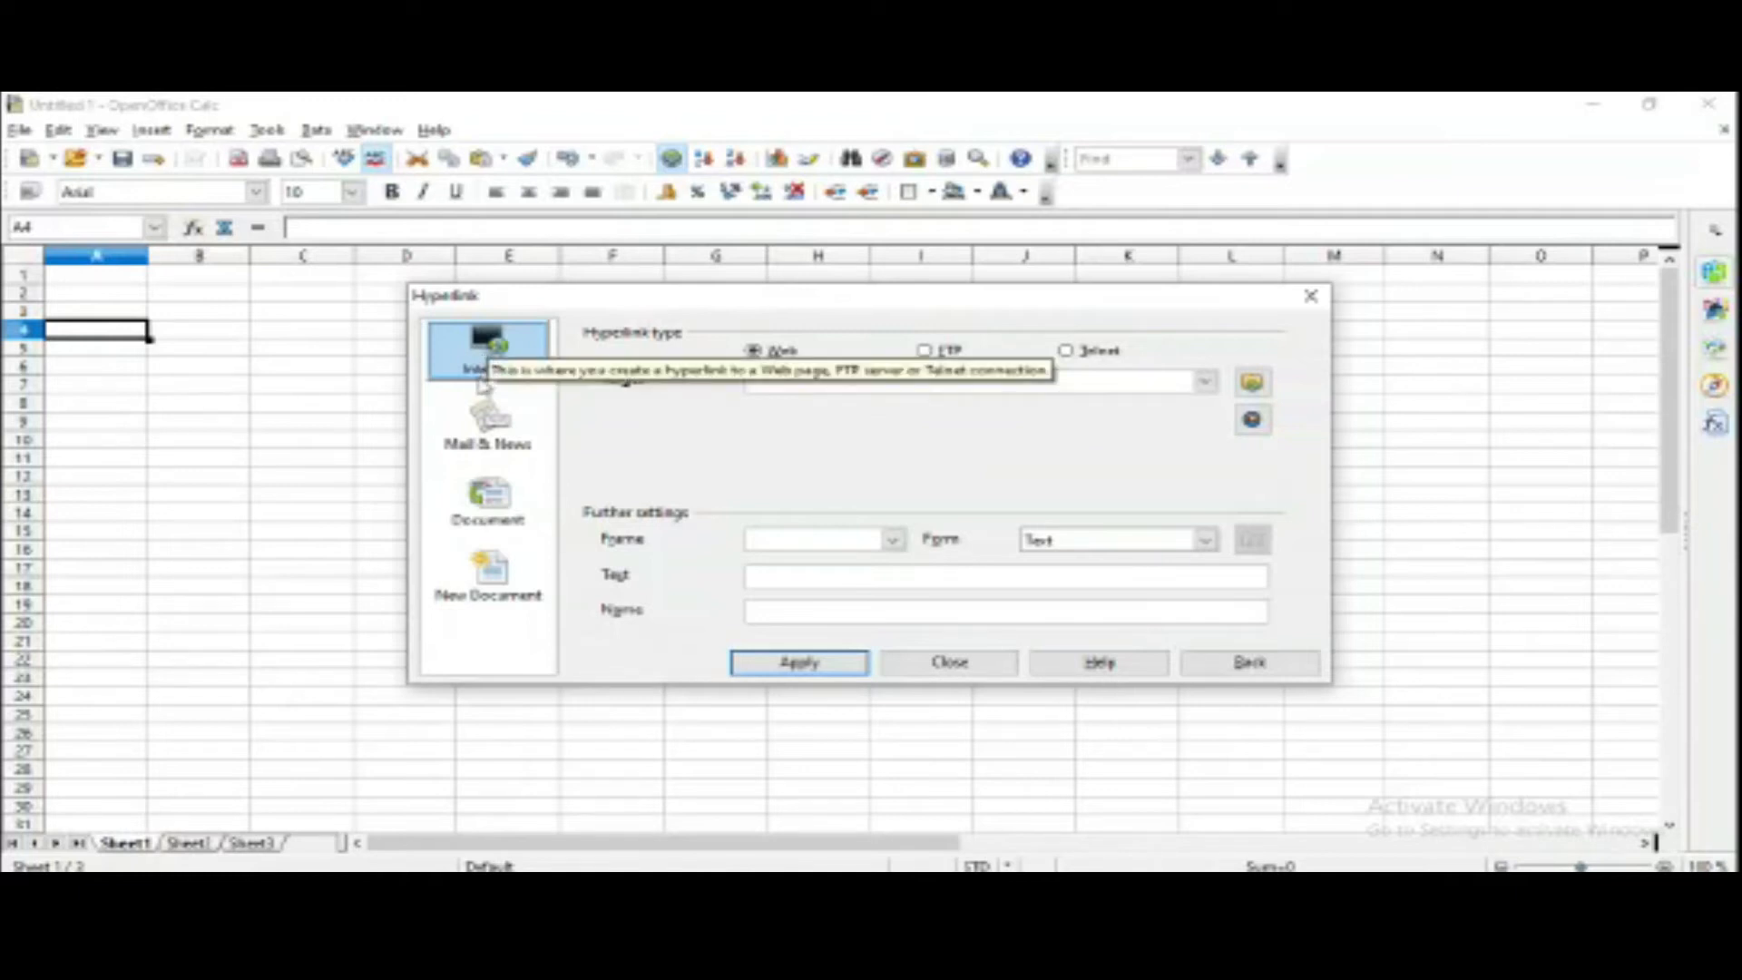
{"action": "left_click", "coordinate": [475, 451]}
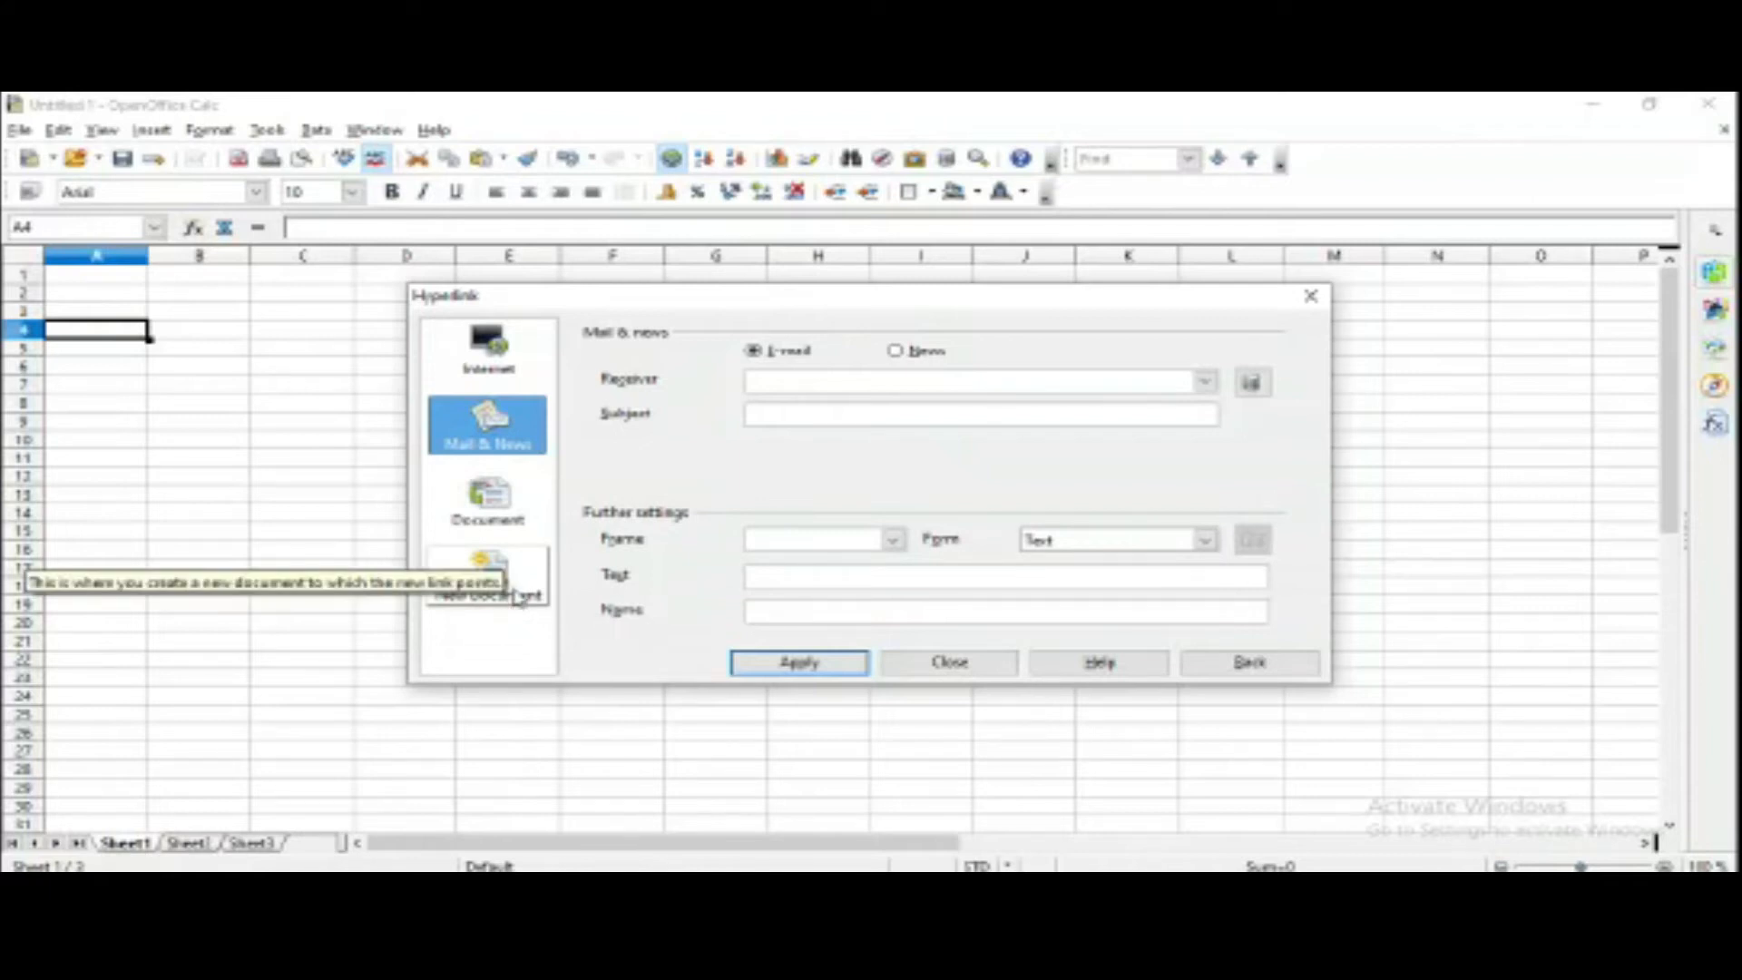
{"action": "left_click", "coordinate": [474, 364]}
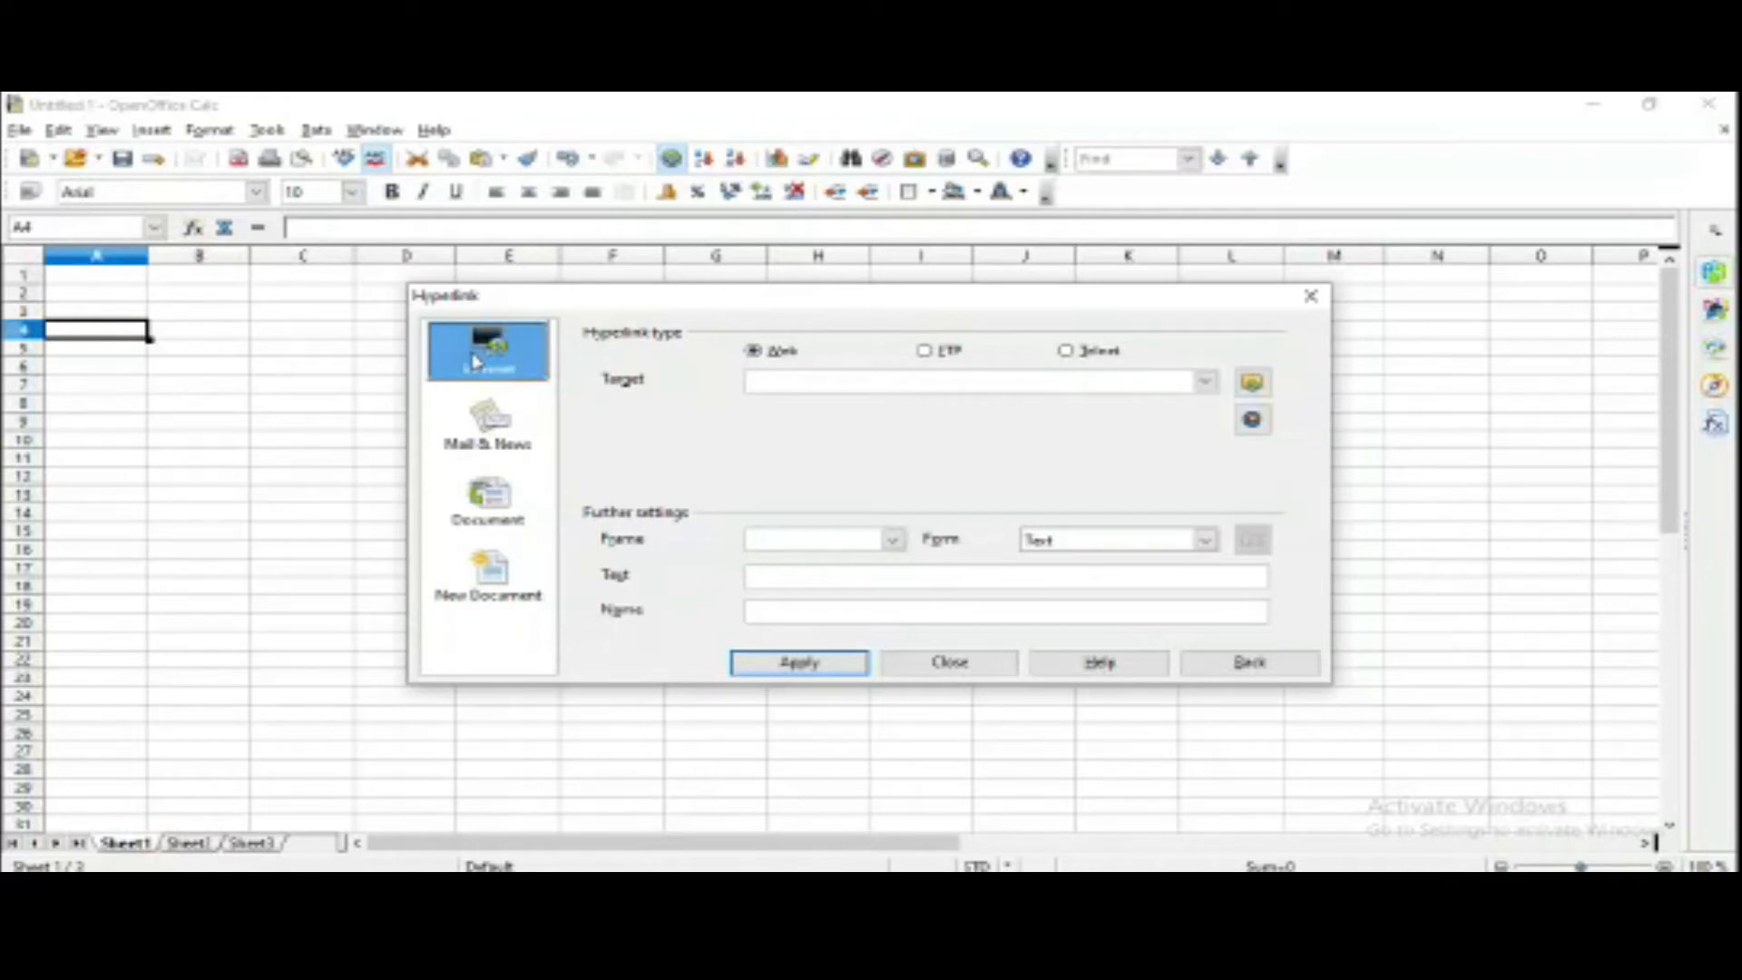
{"action": "left_click", "coordinate": [777, 380]}
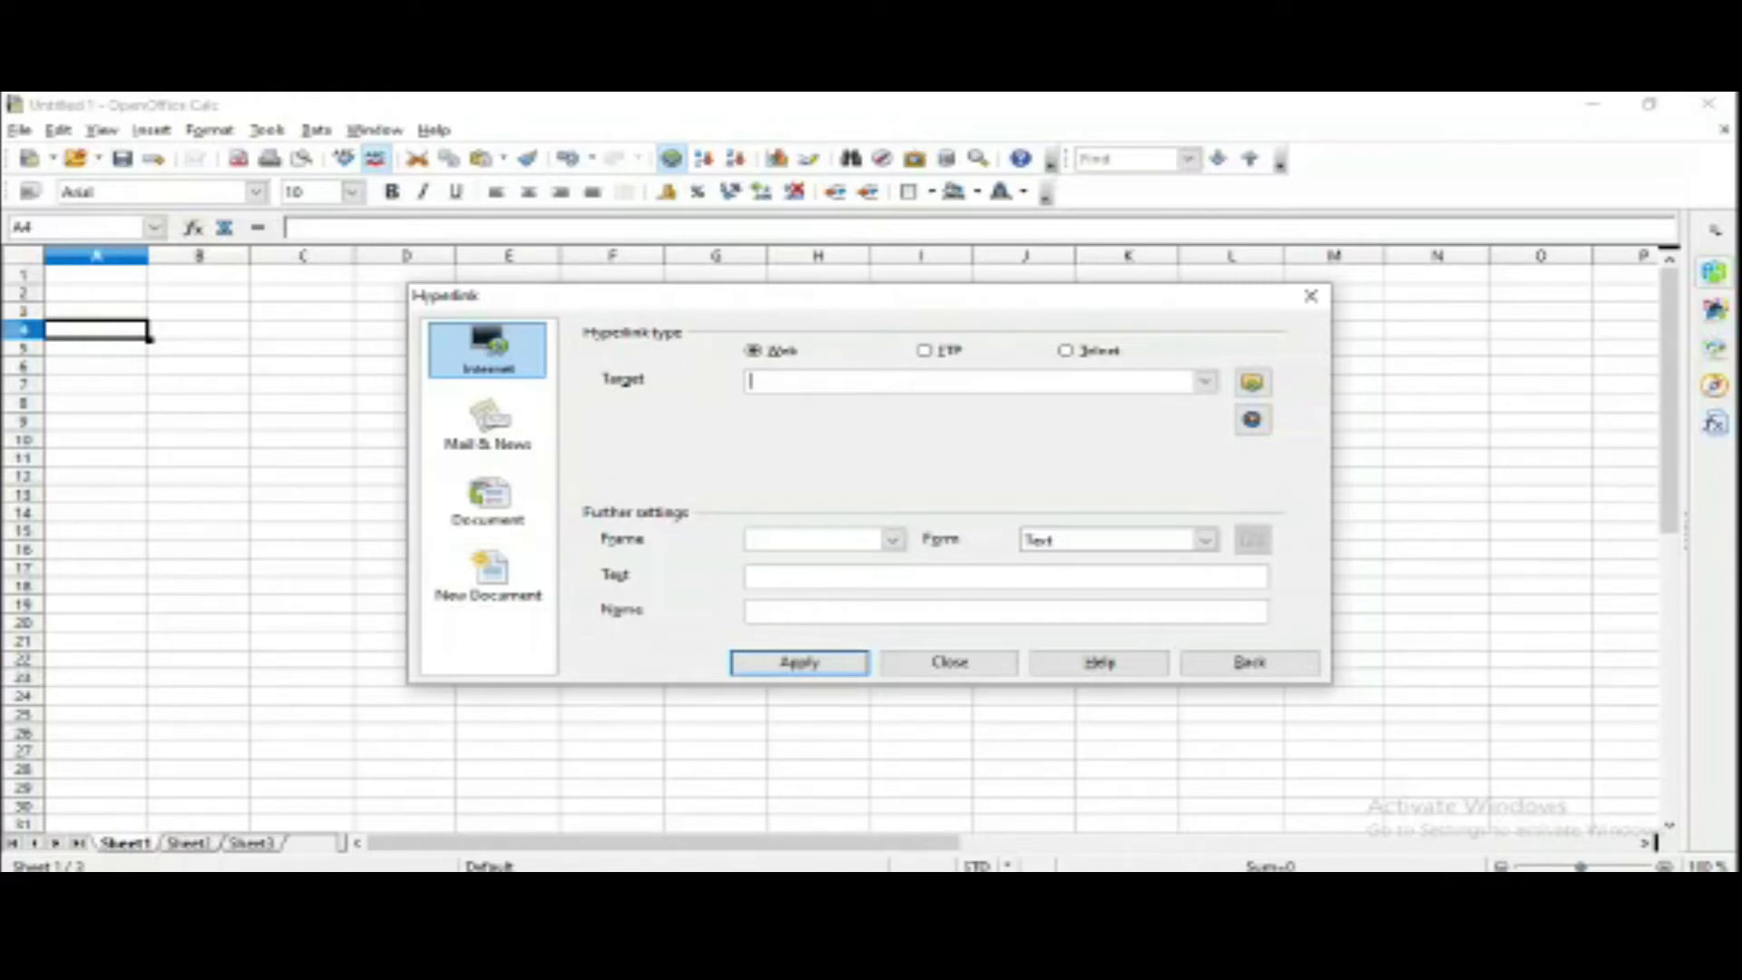
Switch to Chrome and open the website cbseacademic.nic.in
{"action": "left_click", "coordinate": [724, 887]}
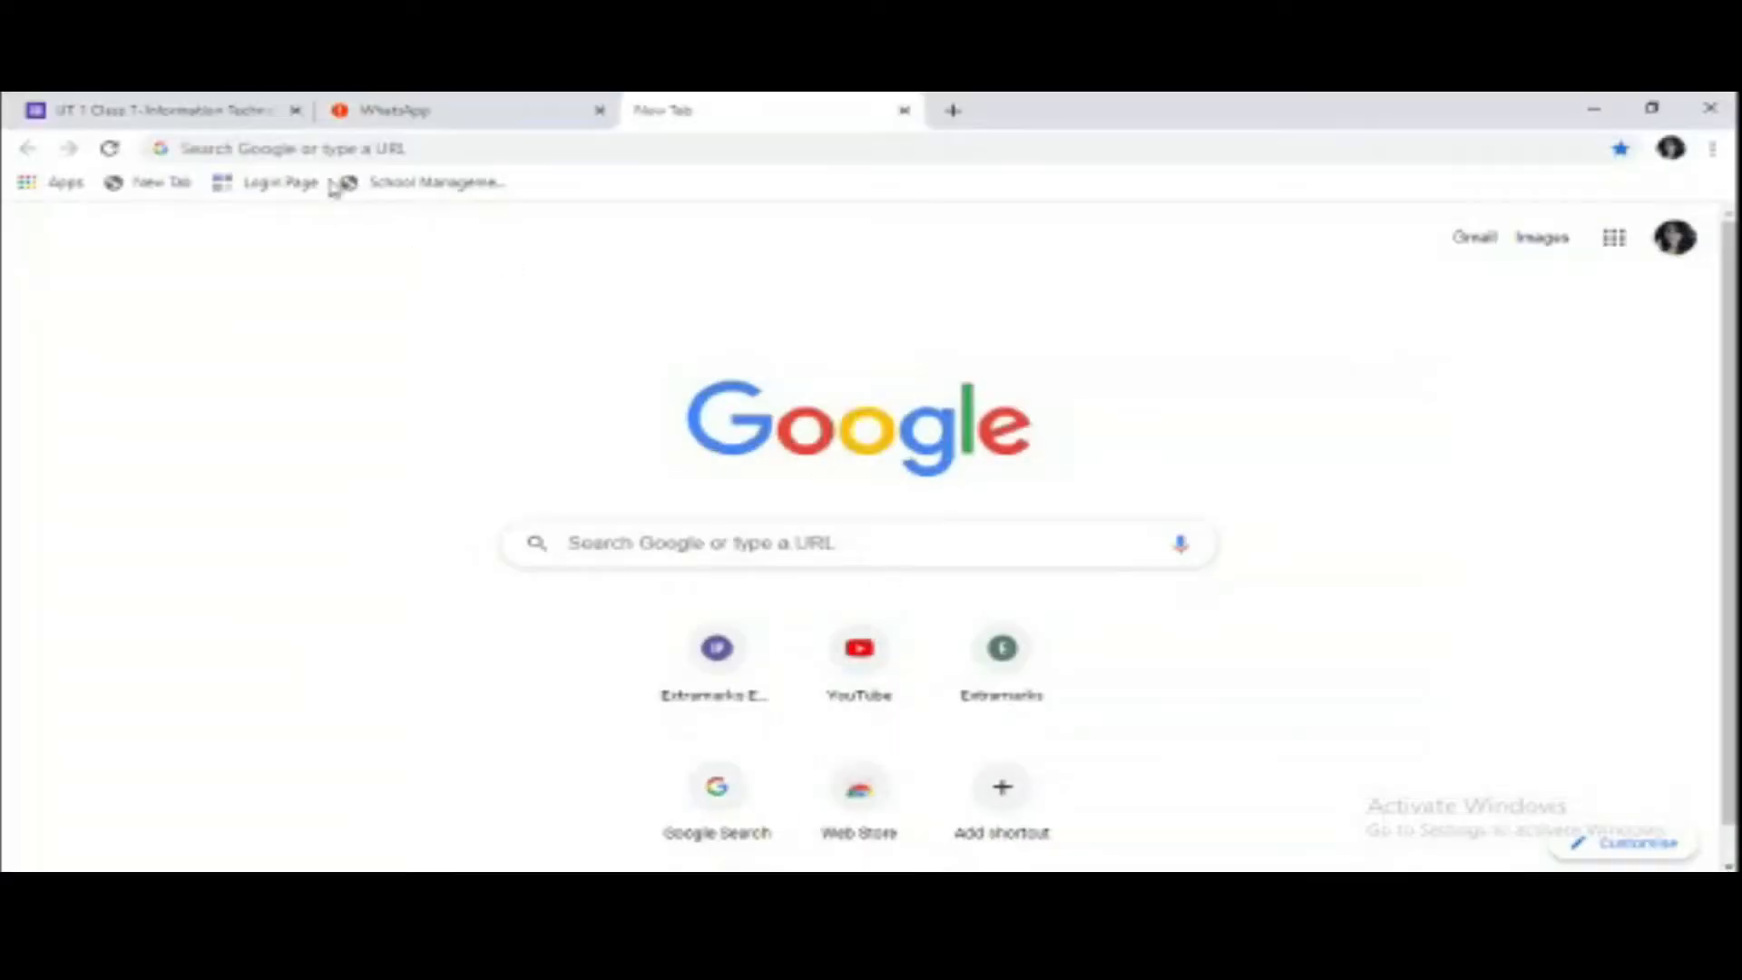
{"action": "left_click", "coordinate": [288, 148]}
{"action": "type", "text": "cbseacademic"}
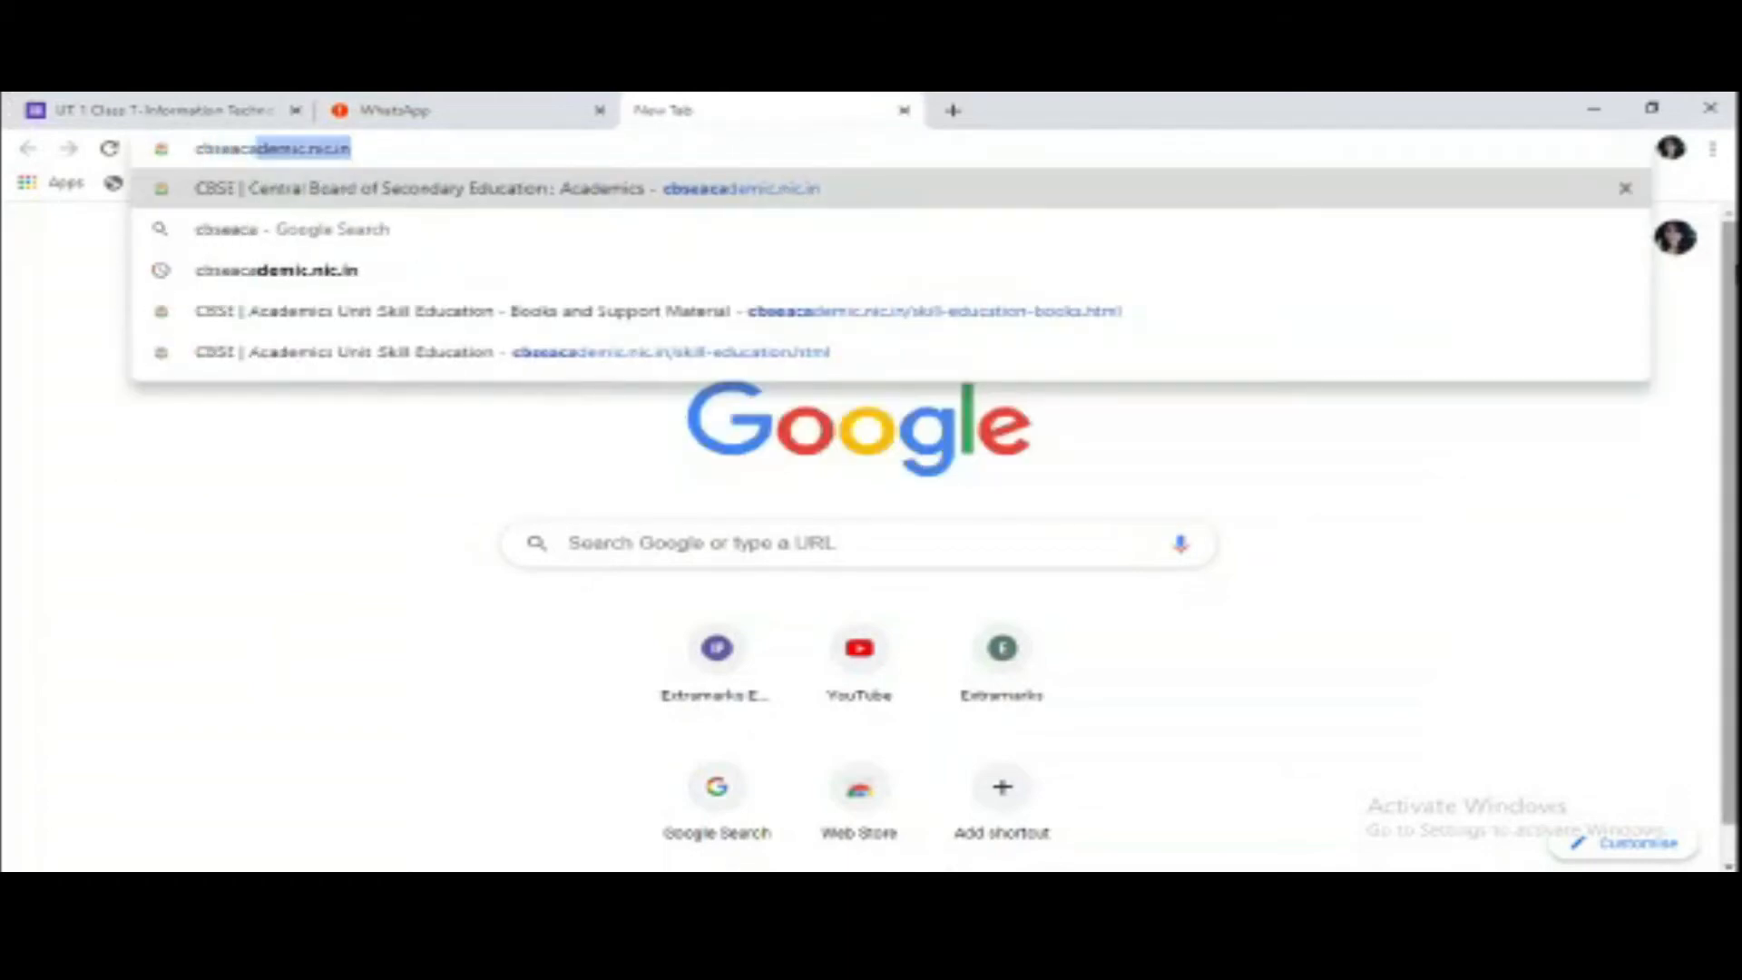
{"action": "type", "text": ".nic.i"}
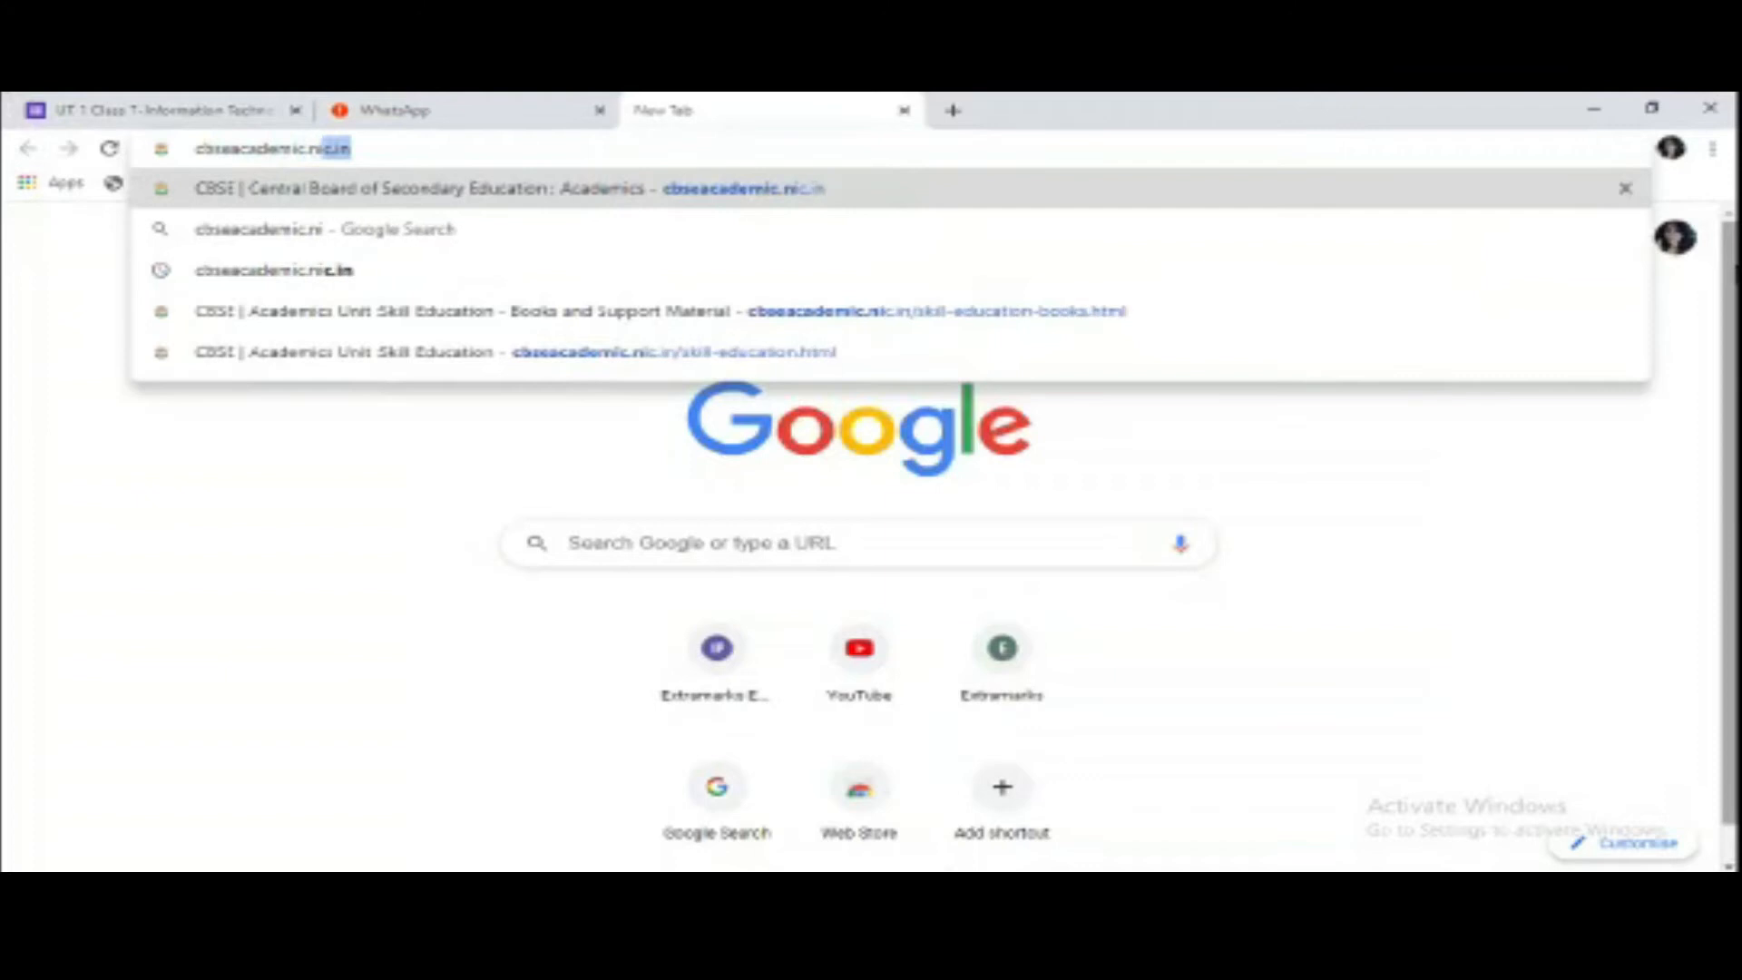
{"action": "type", "text": "n"}
{"action": "key", "text": "Return"}
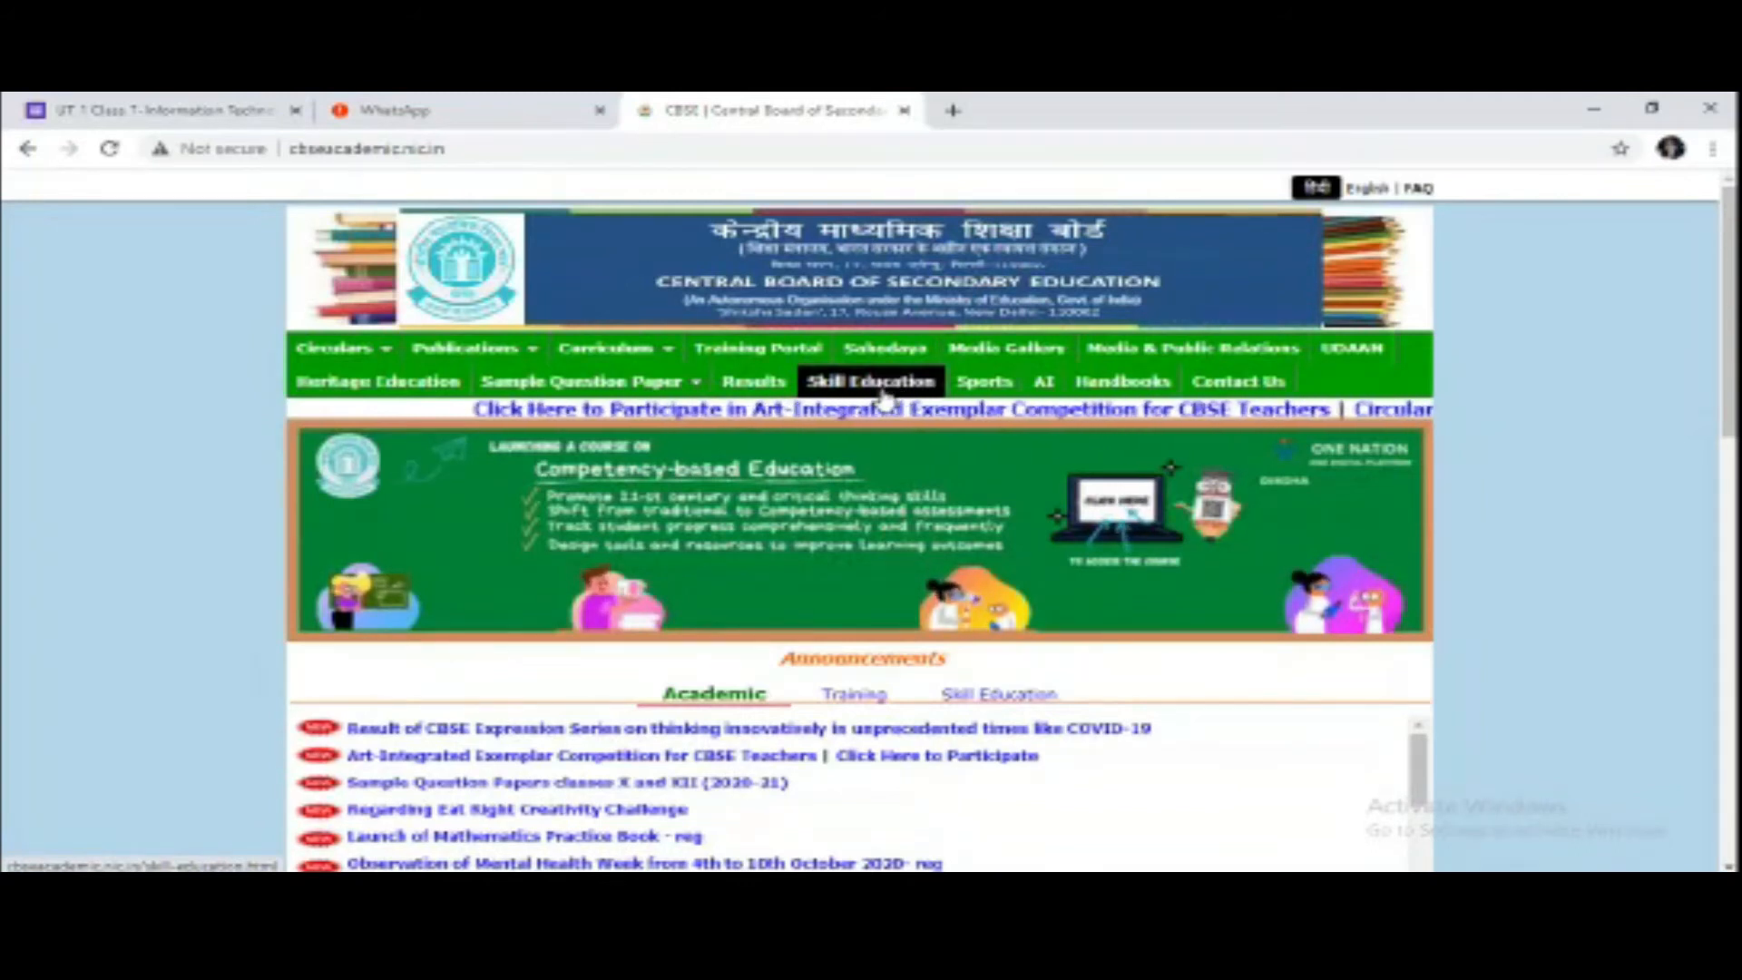
Go to the Skill Education sample question papers and expand the 2020-21 Class-X list with 402-Information Technology
{"action": "left_click", "coordinate": [885, 390]}
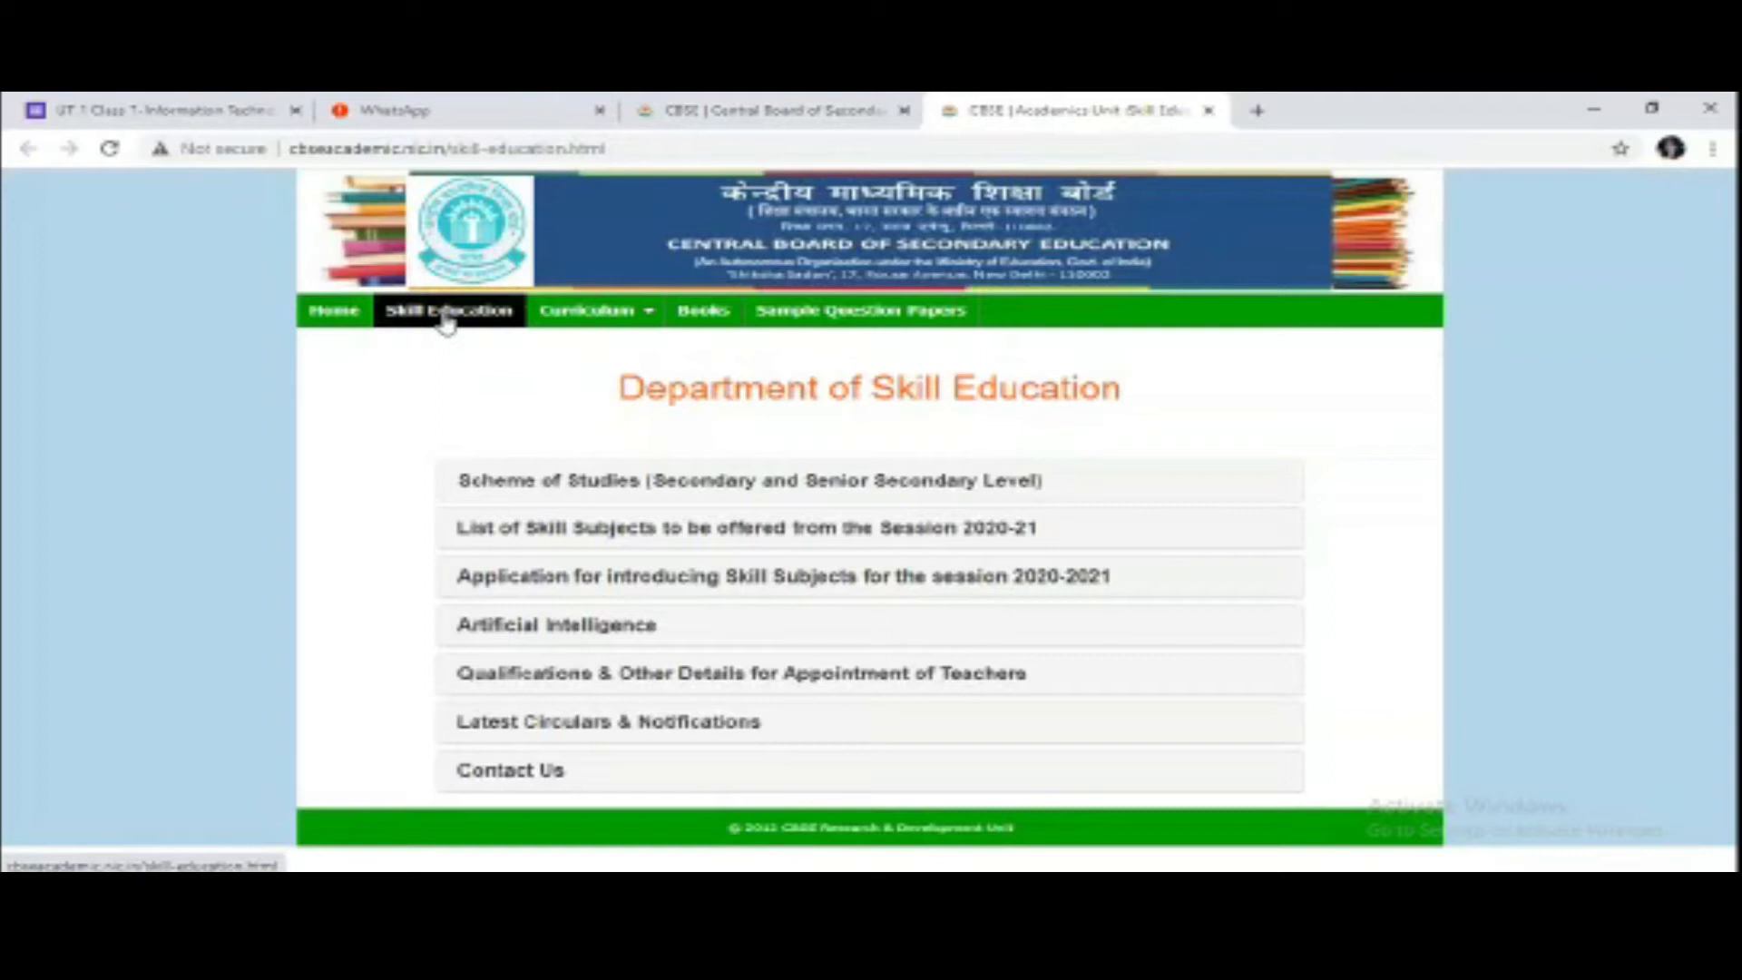
{"action": "mouse_move", "coordinate": [622, 329]}
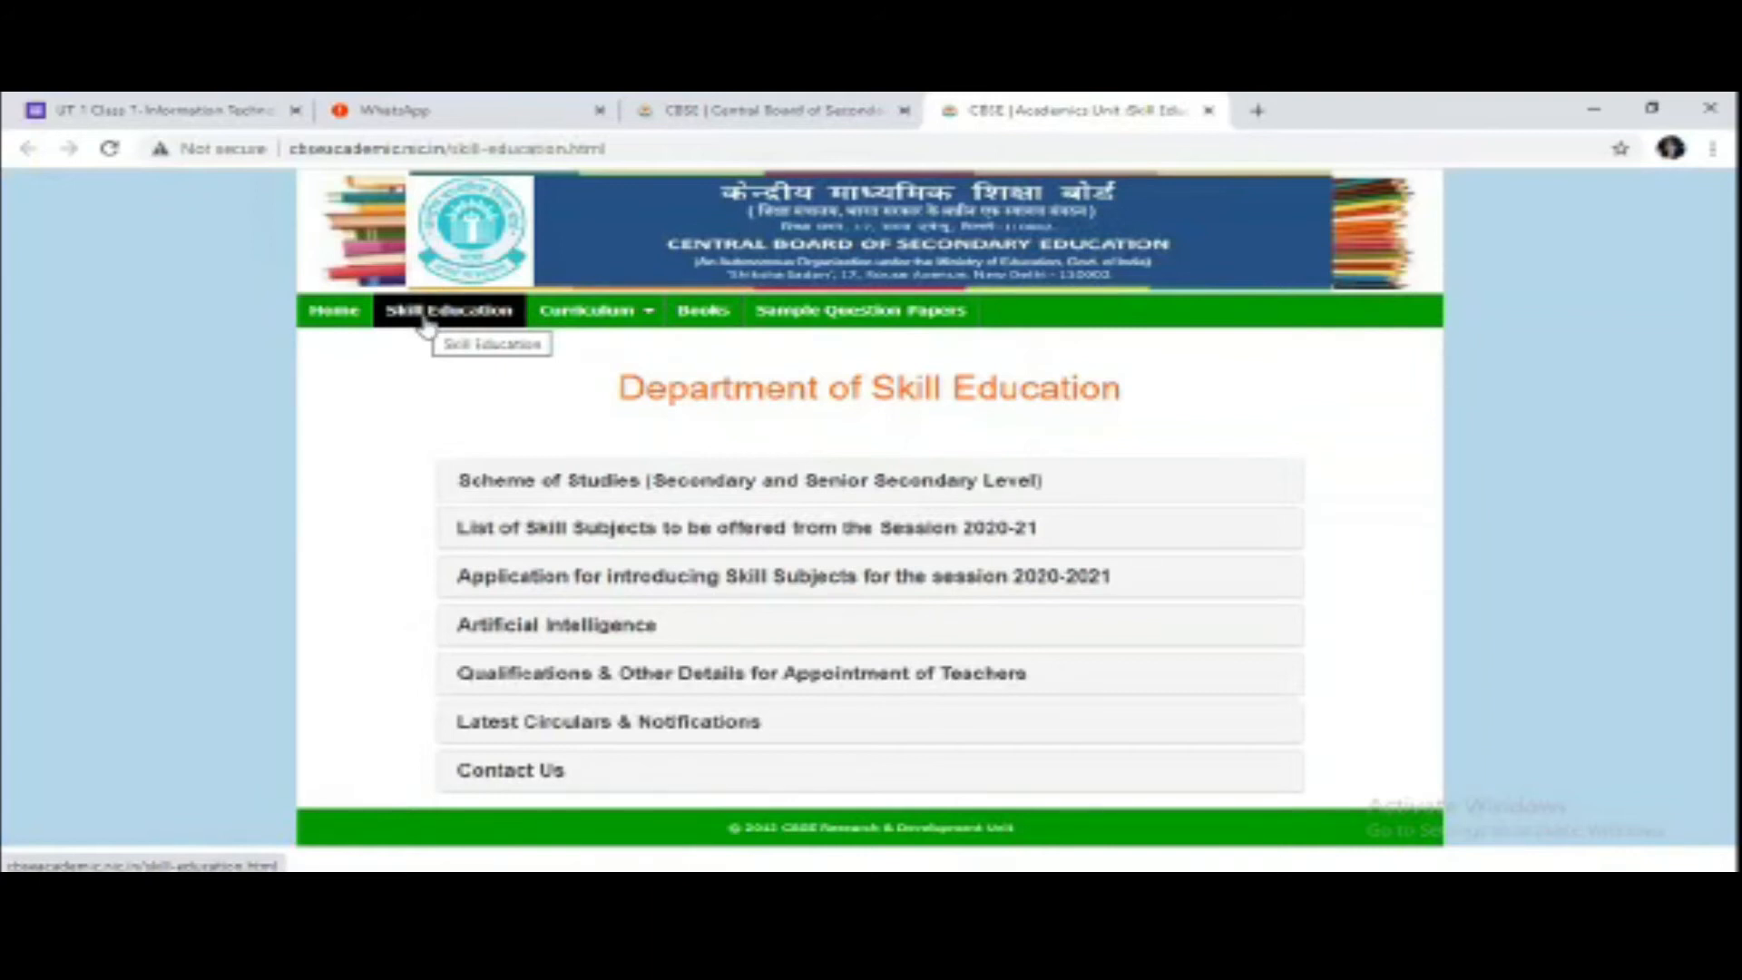
{"action": "left_click", "coordinate": [821, 322]}
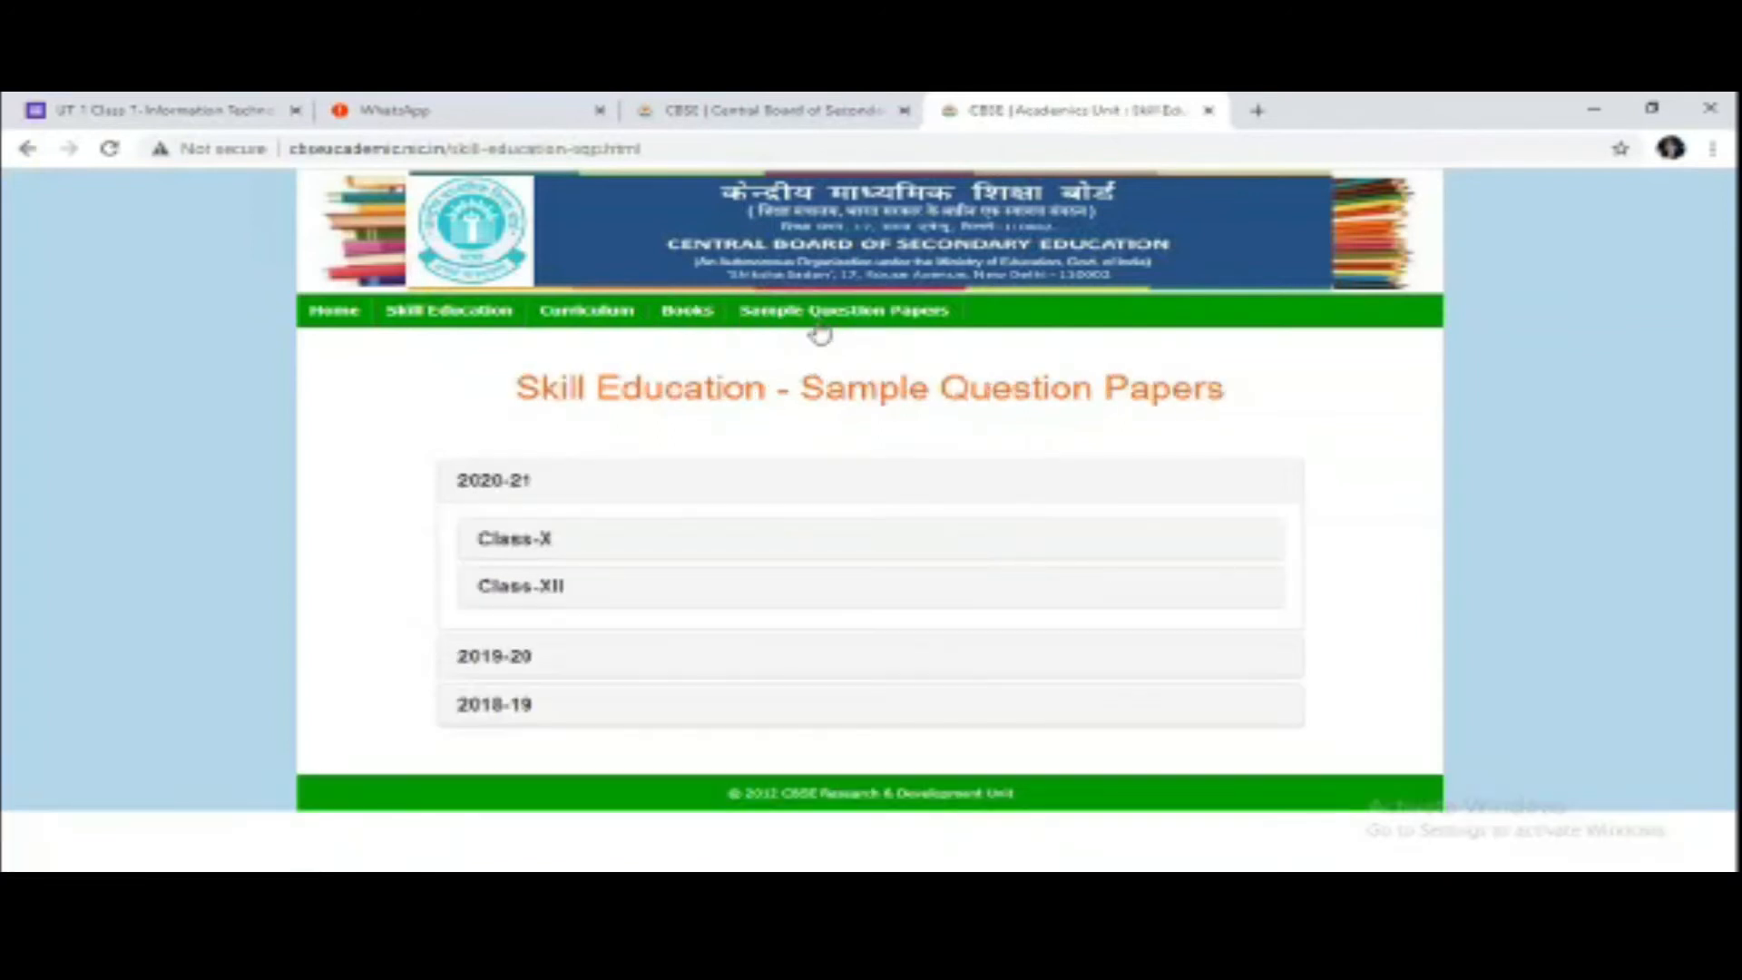
{"action": "left_click", "coordinate": [521, 544]}
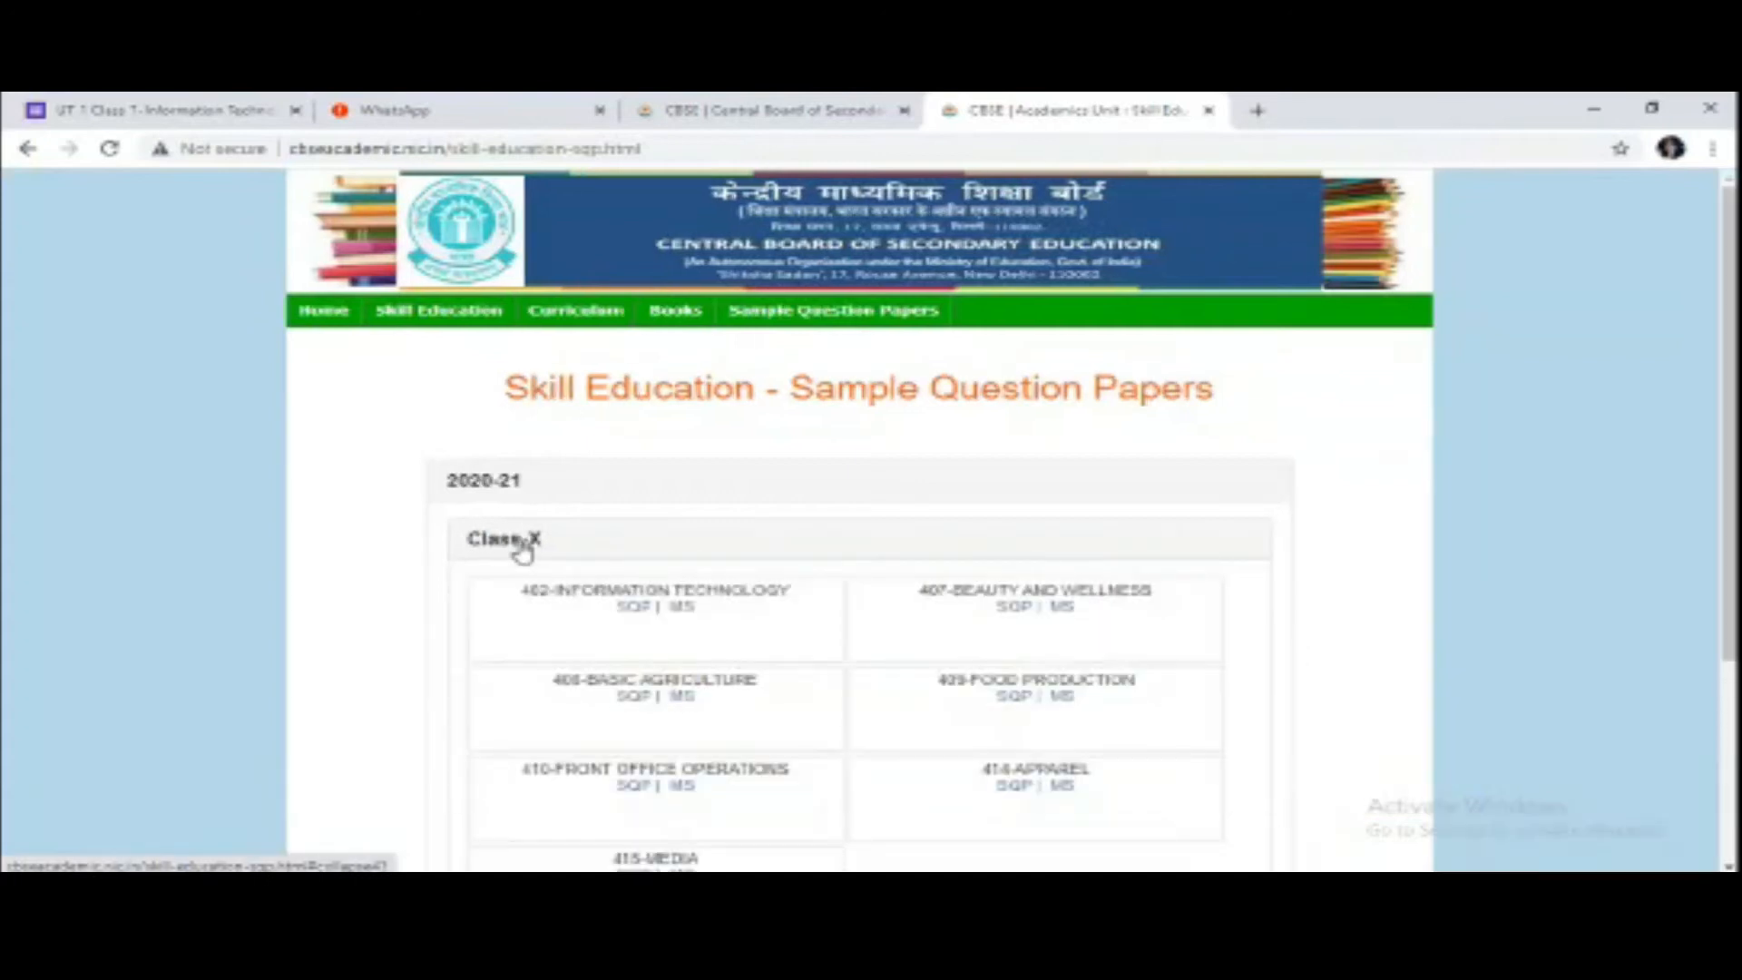
{"action": "left_click", "coordinate": [635, 609]}
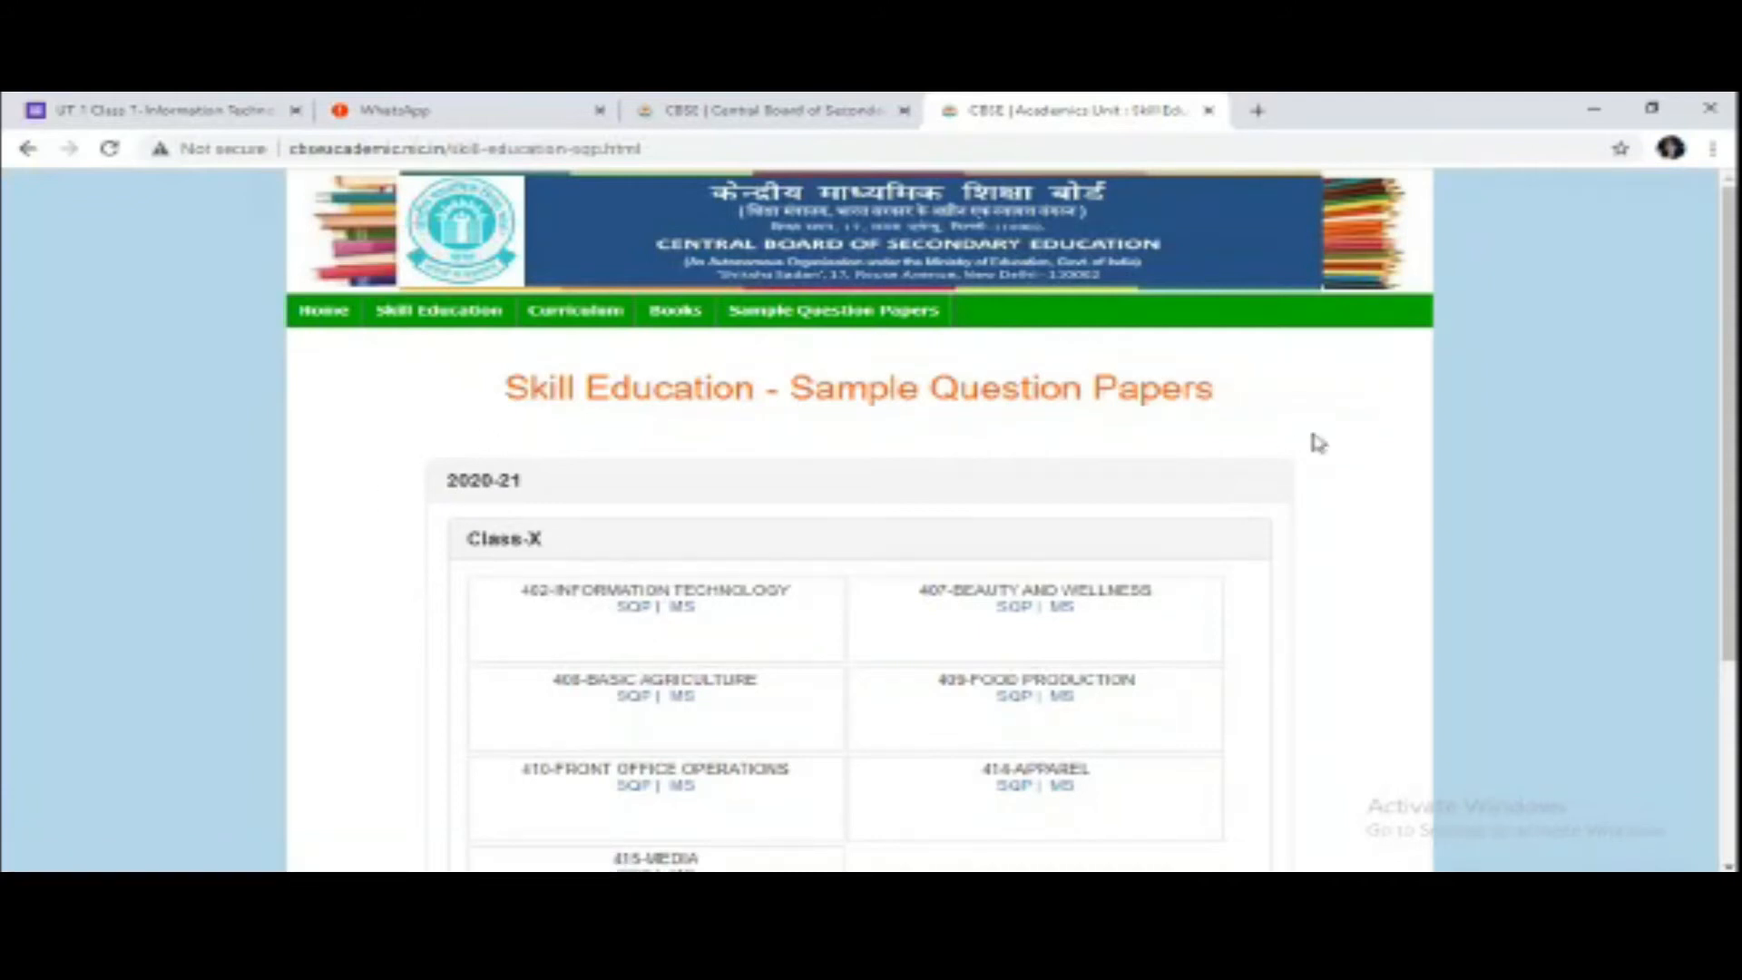
Copy the sample question papers page address and paste it as the hyperlink's target in OpenOffice Calc
{"action": "left_click", "coordinate": [665, 150]}
{"action": "key", "text": "ctrl+c"}
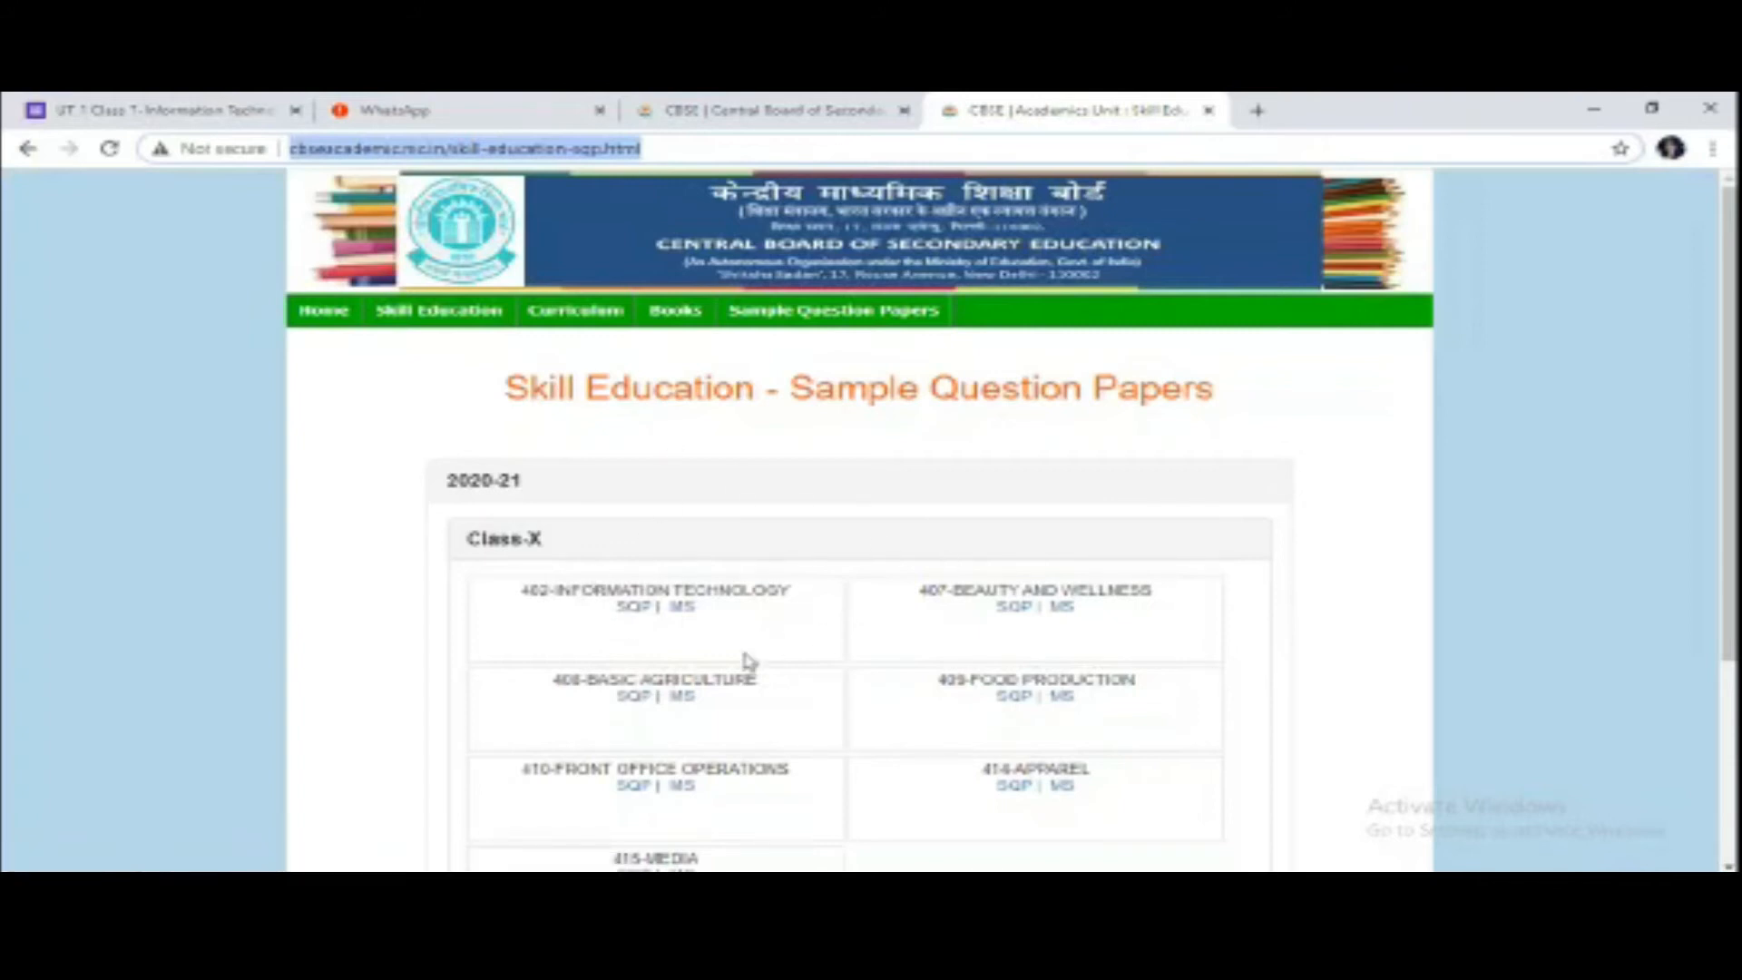
{"action": "right_click", "coordinate": [568, 150]}
{"action": "left_click", "coordinate": [627, 262]}
{"action": "key", "text": "alt+Tab"}
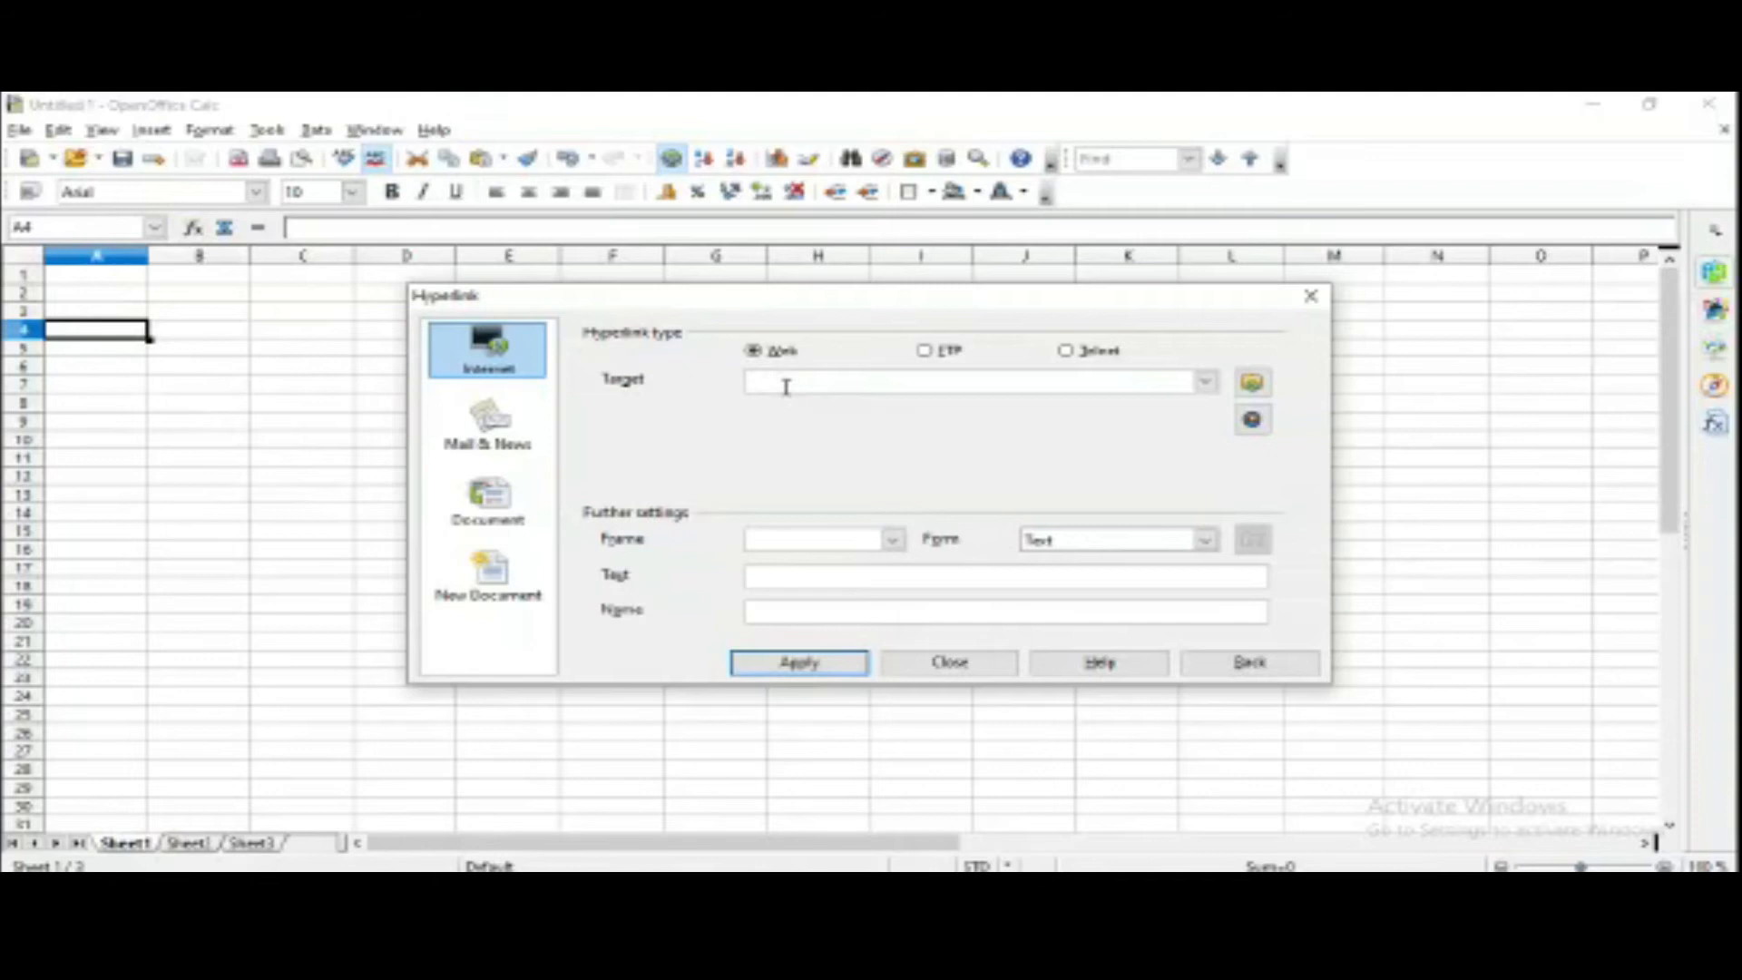
{"action": "key", "text": "ctrl+v"}
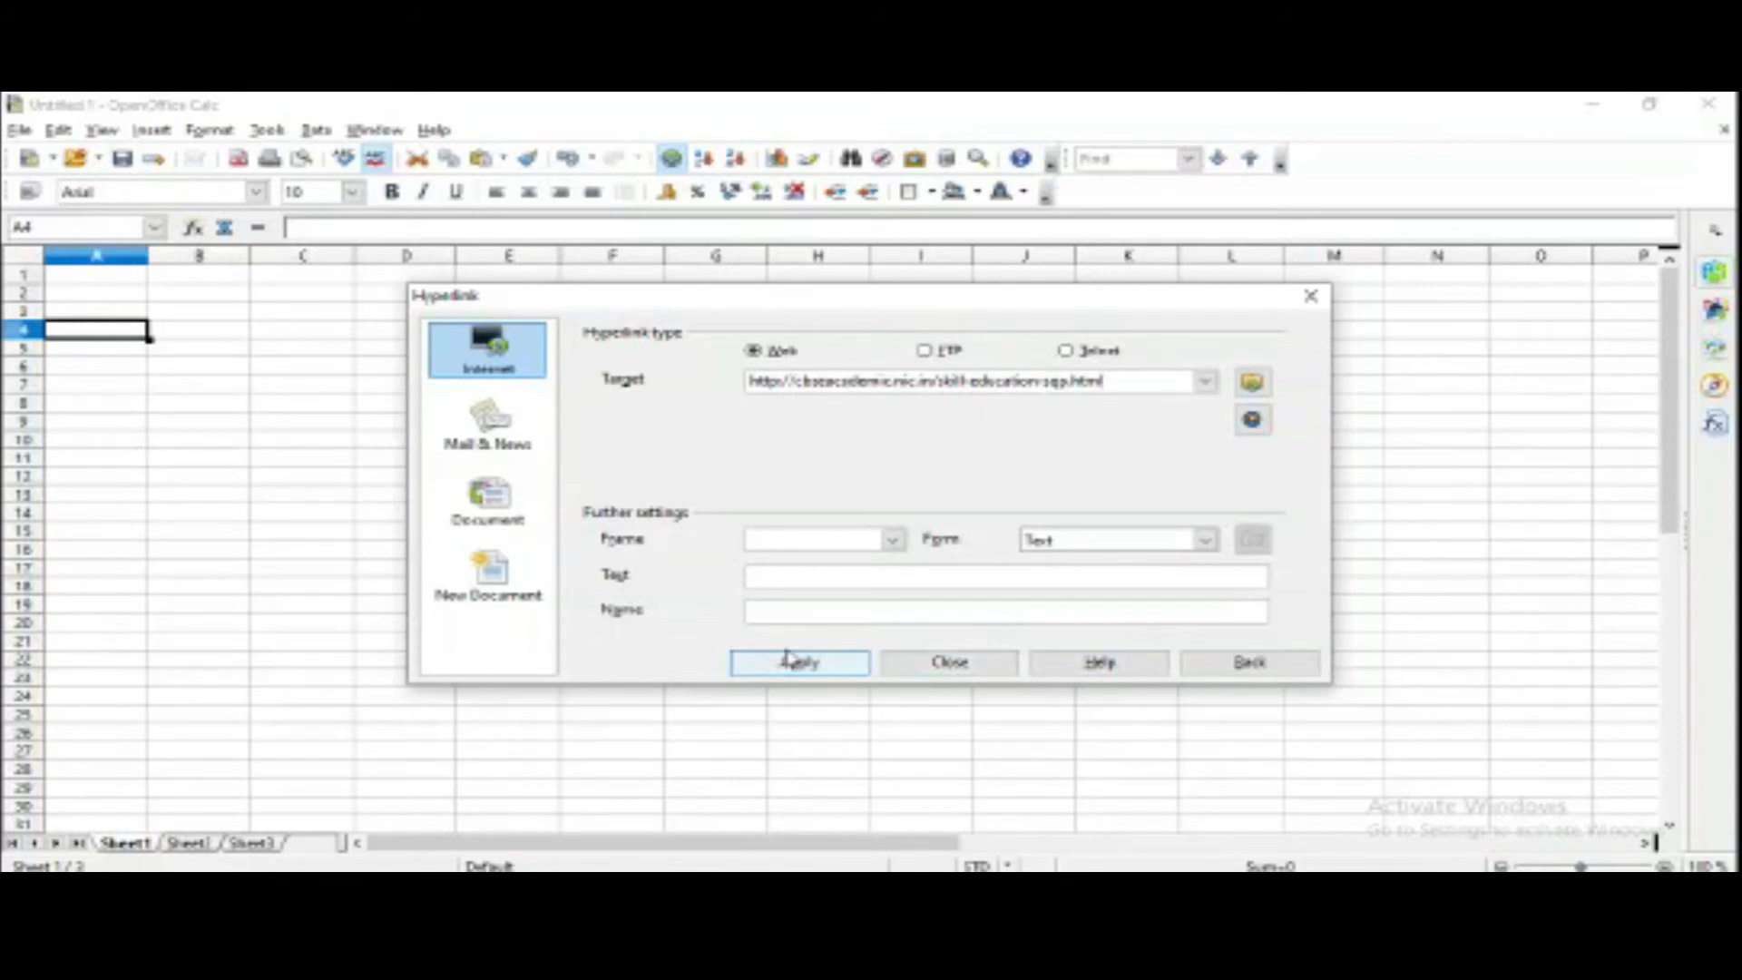
Set the hyperlink's form to Button and its text to "Click here for sample paper and marking scheme of Class X IT 402"
{"action": "left_click", "coordinate": [1204, 541]}
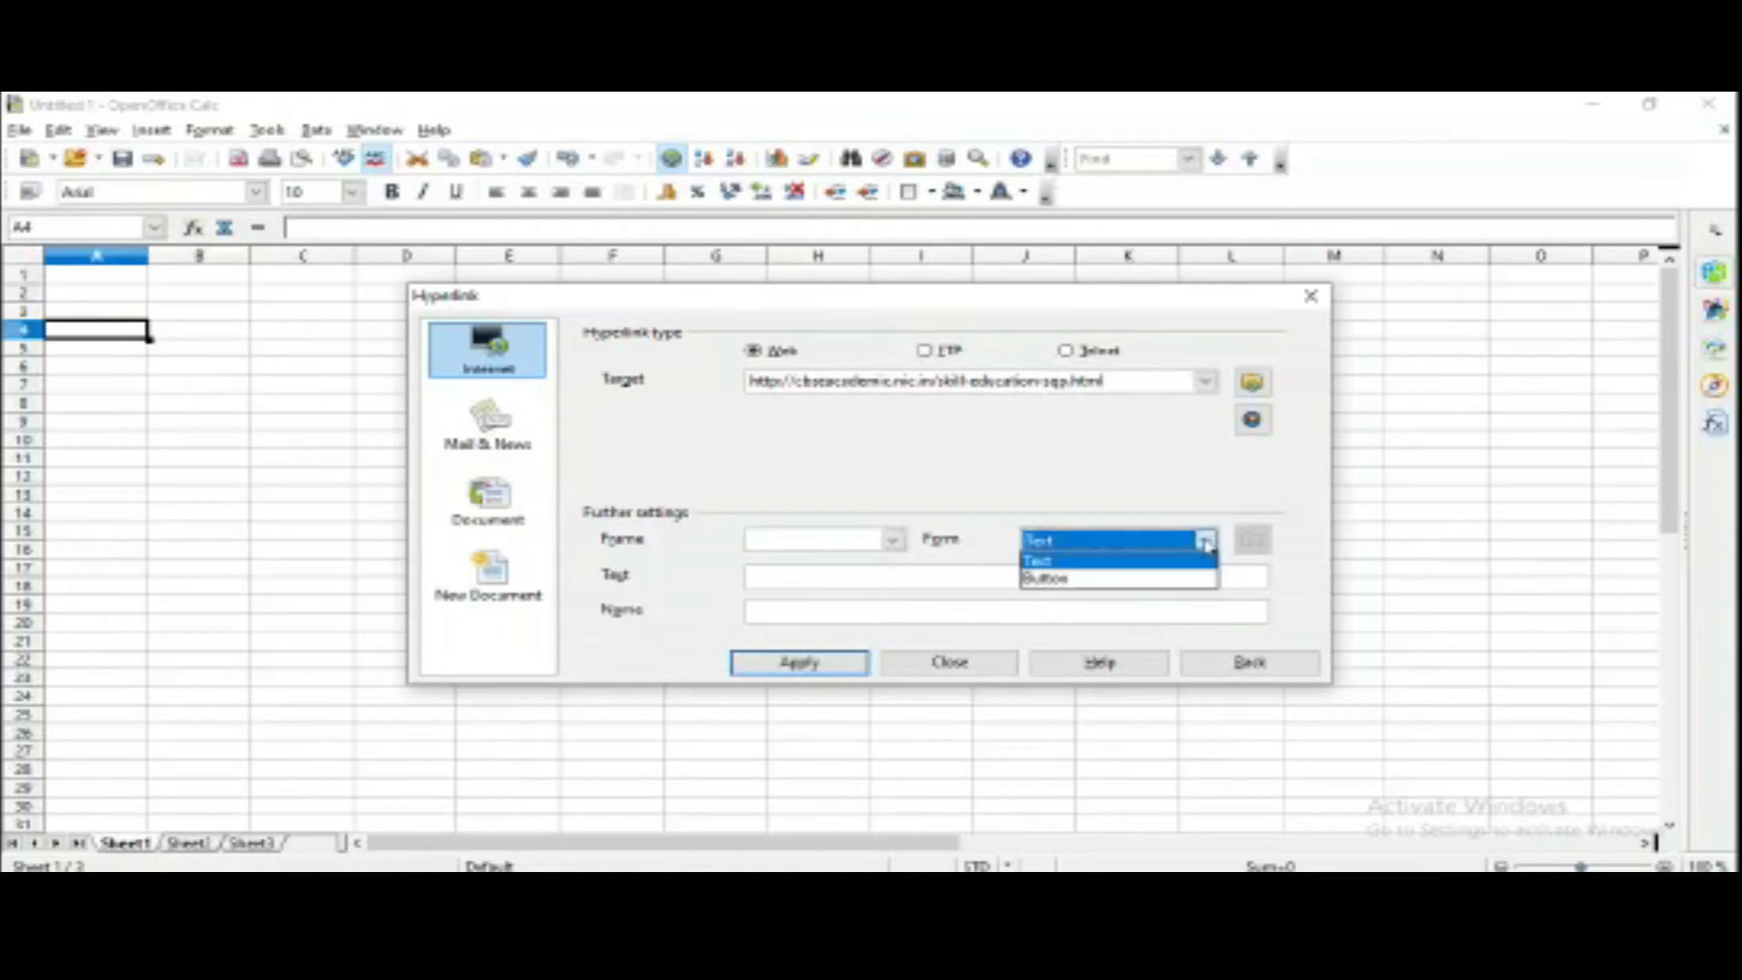
{"action": "left_click", "coordinate": [1043, 580]}
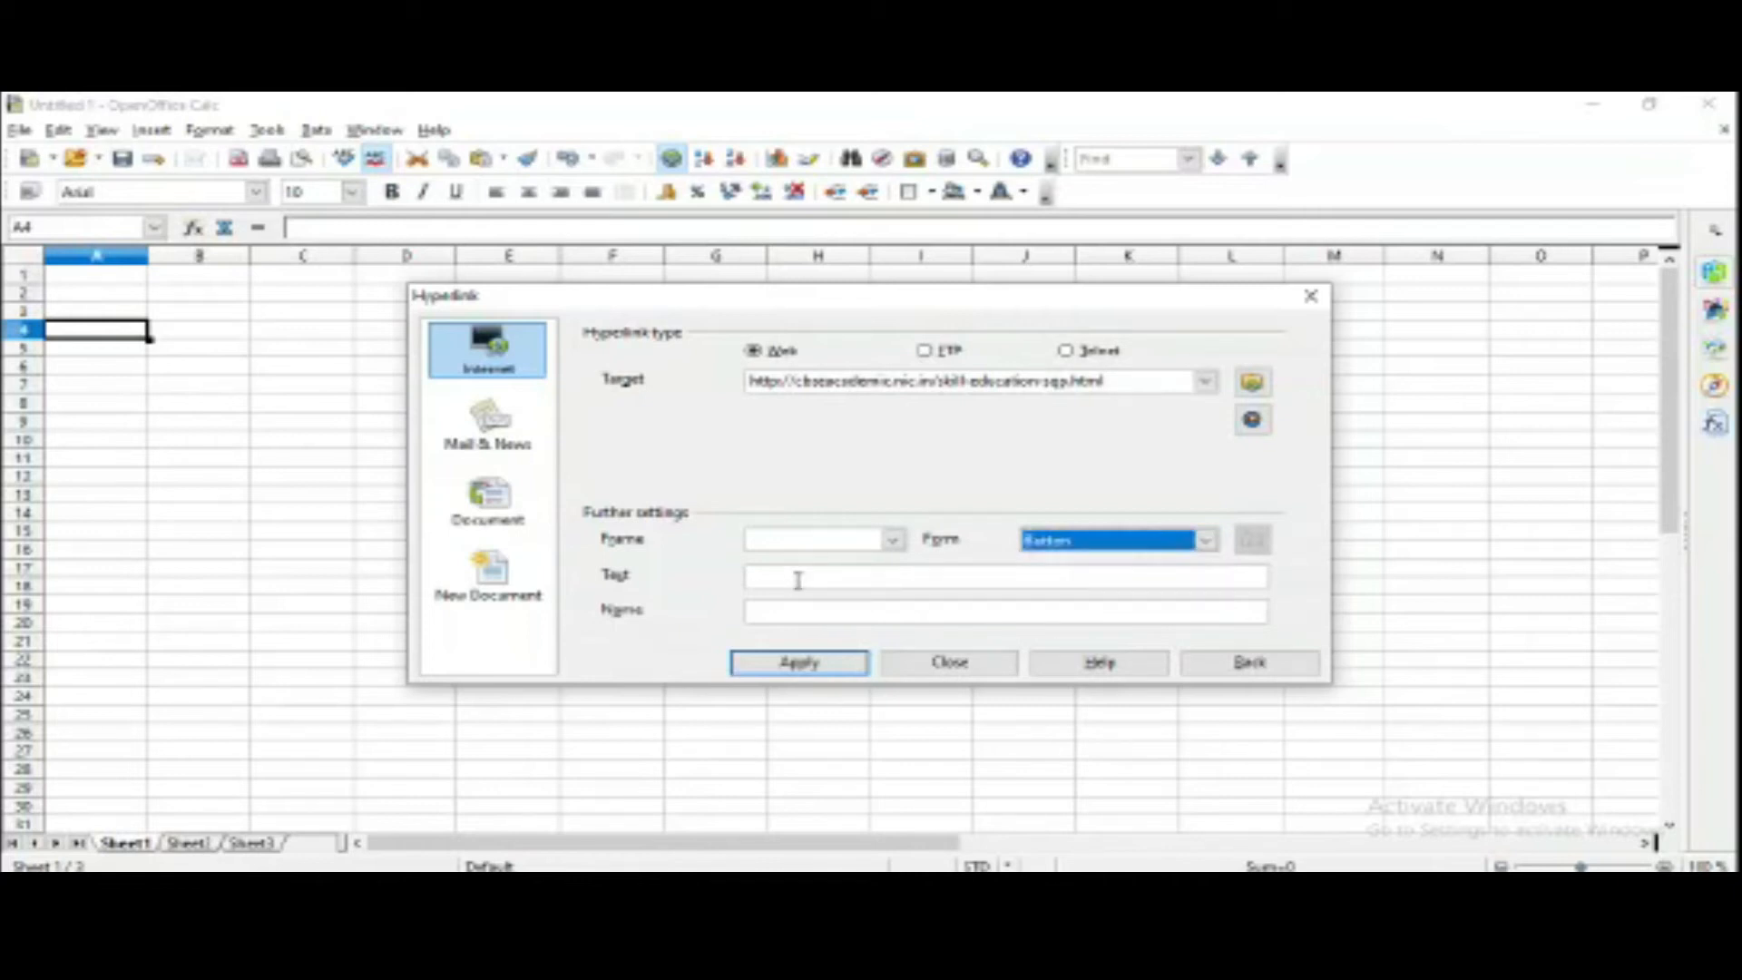
{"action": "left_click", "coordinate": [798, 580]}
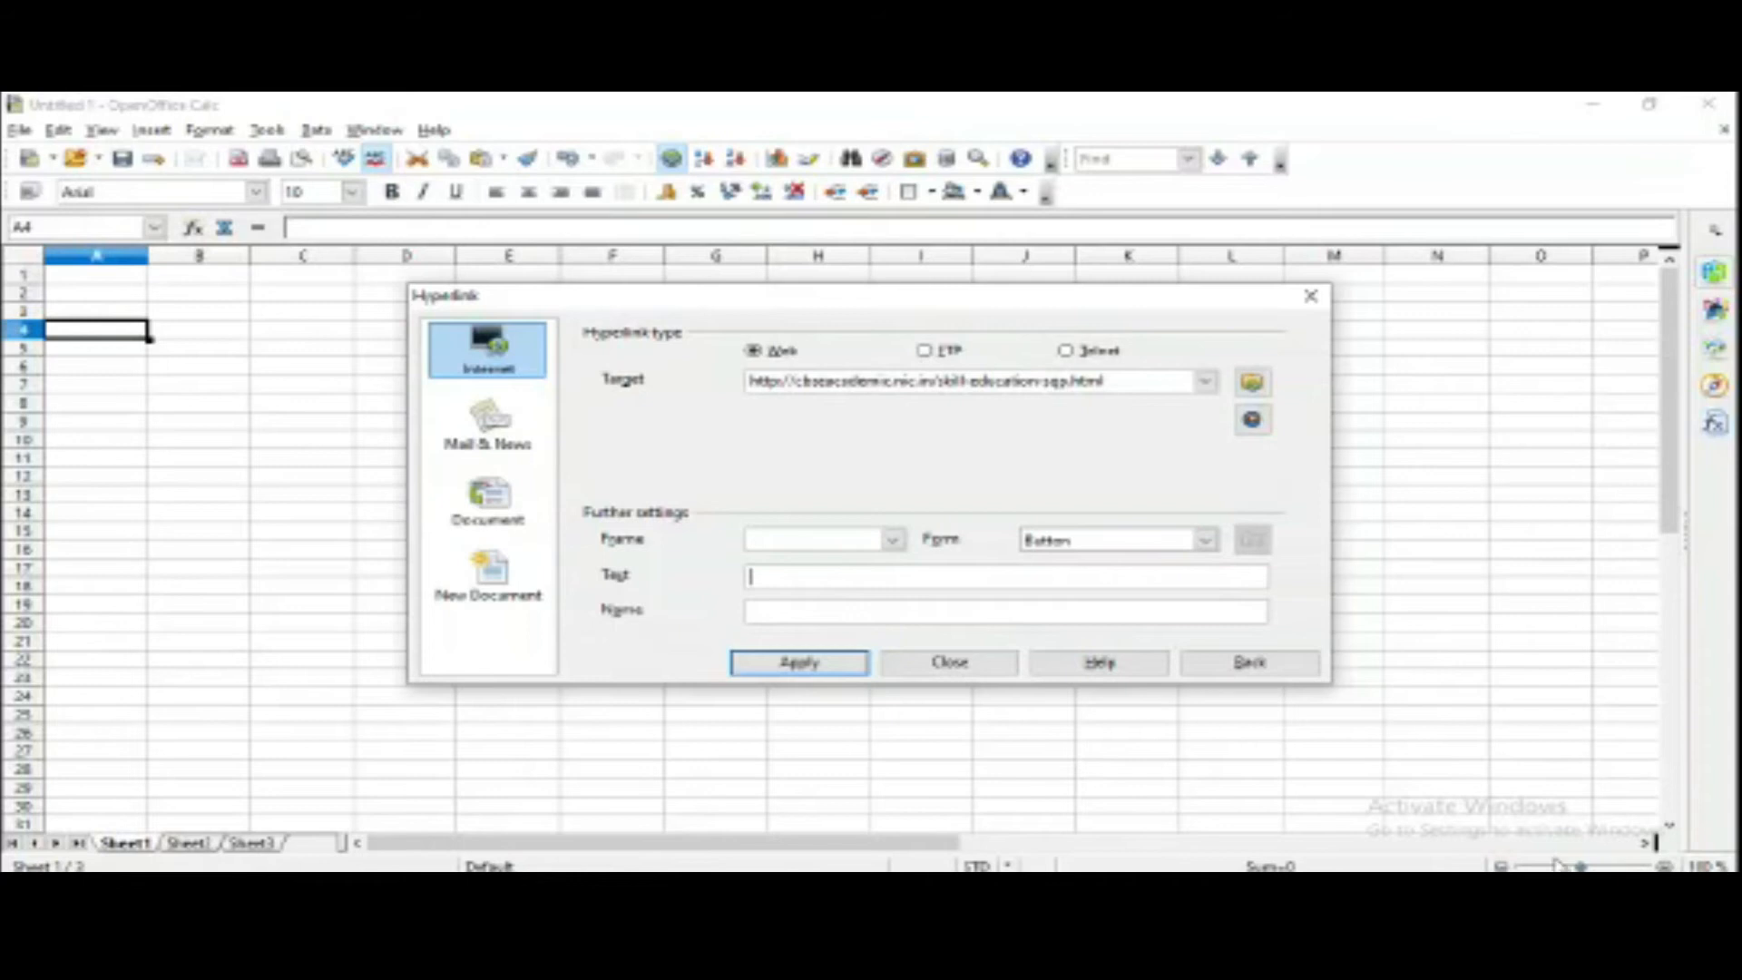
{"action": "type", "text": "Click here for sample"}
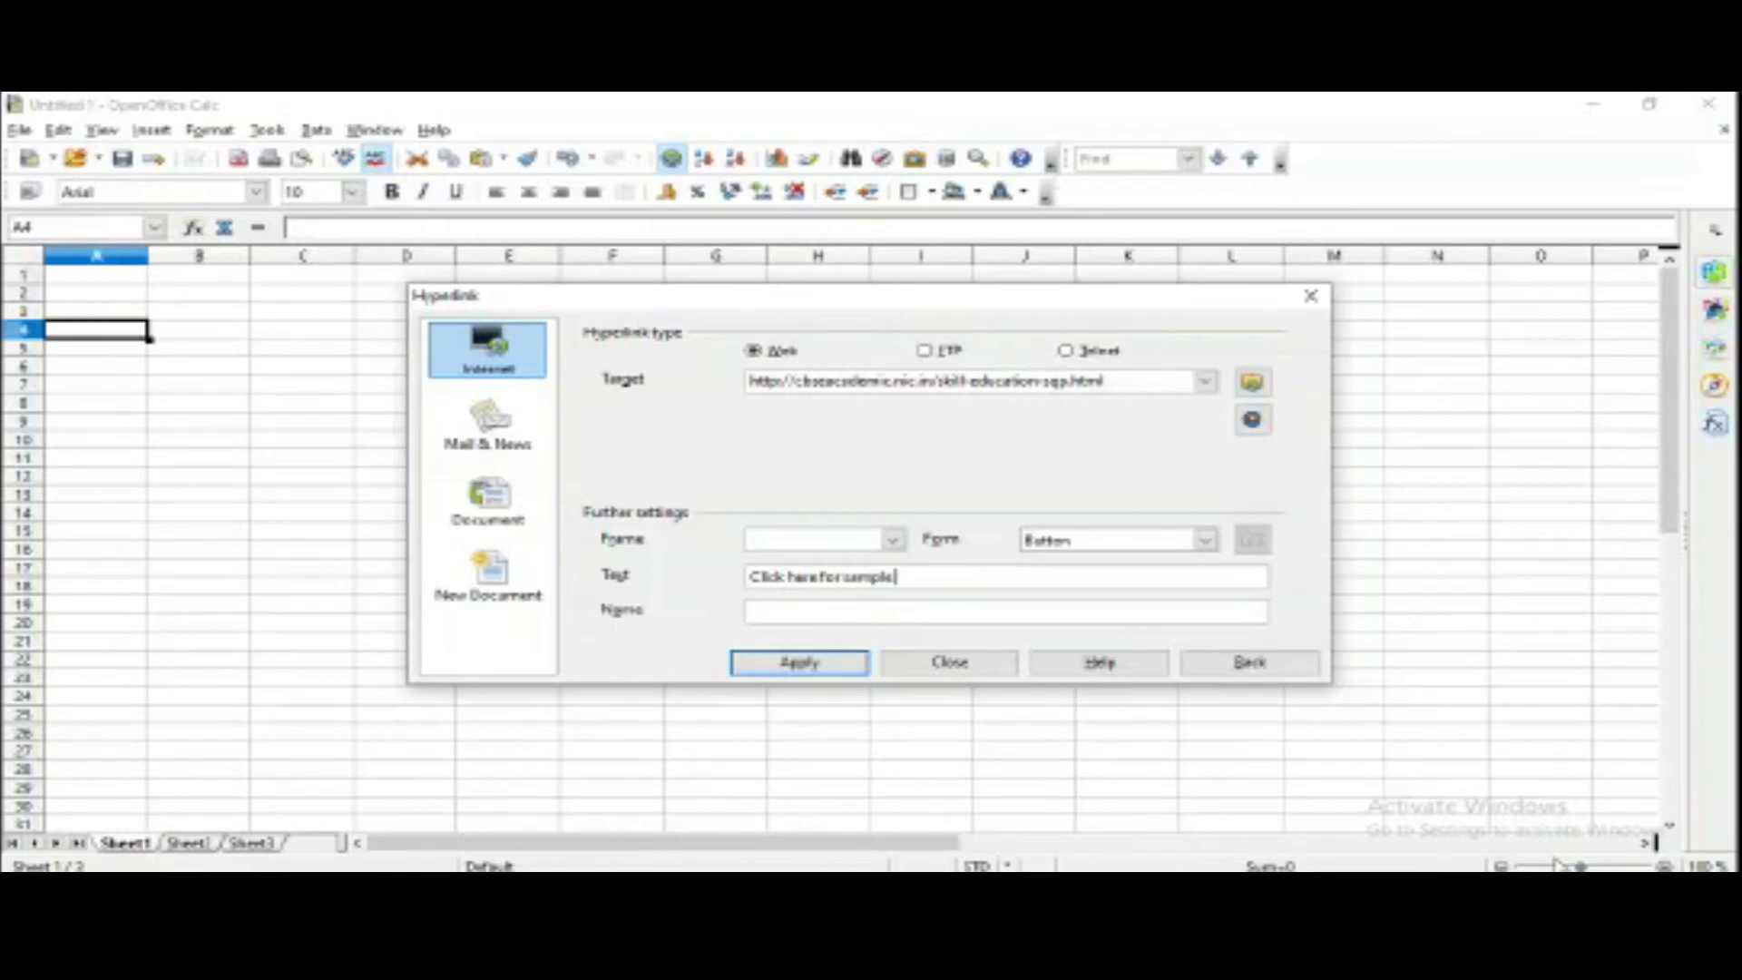
{"action": "type", "text": " paper and marking "}
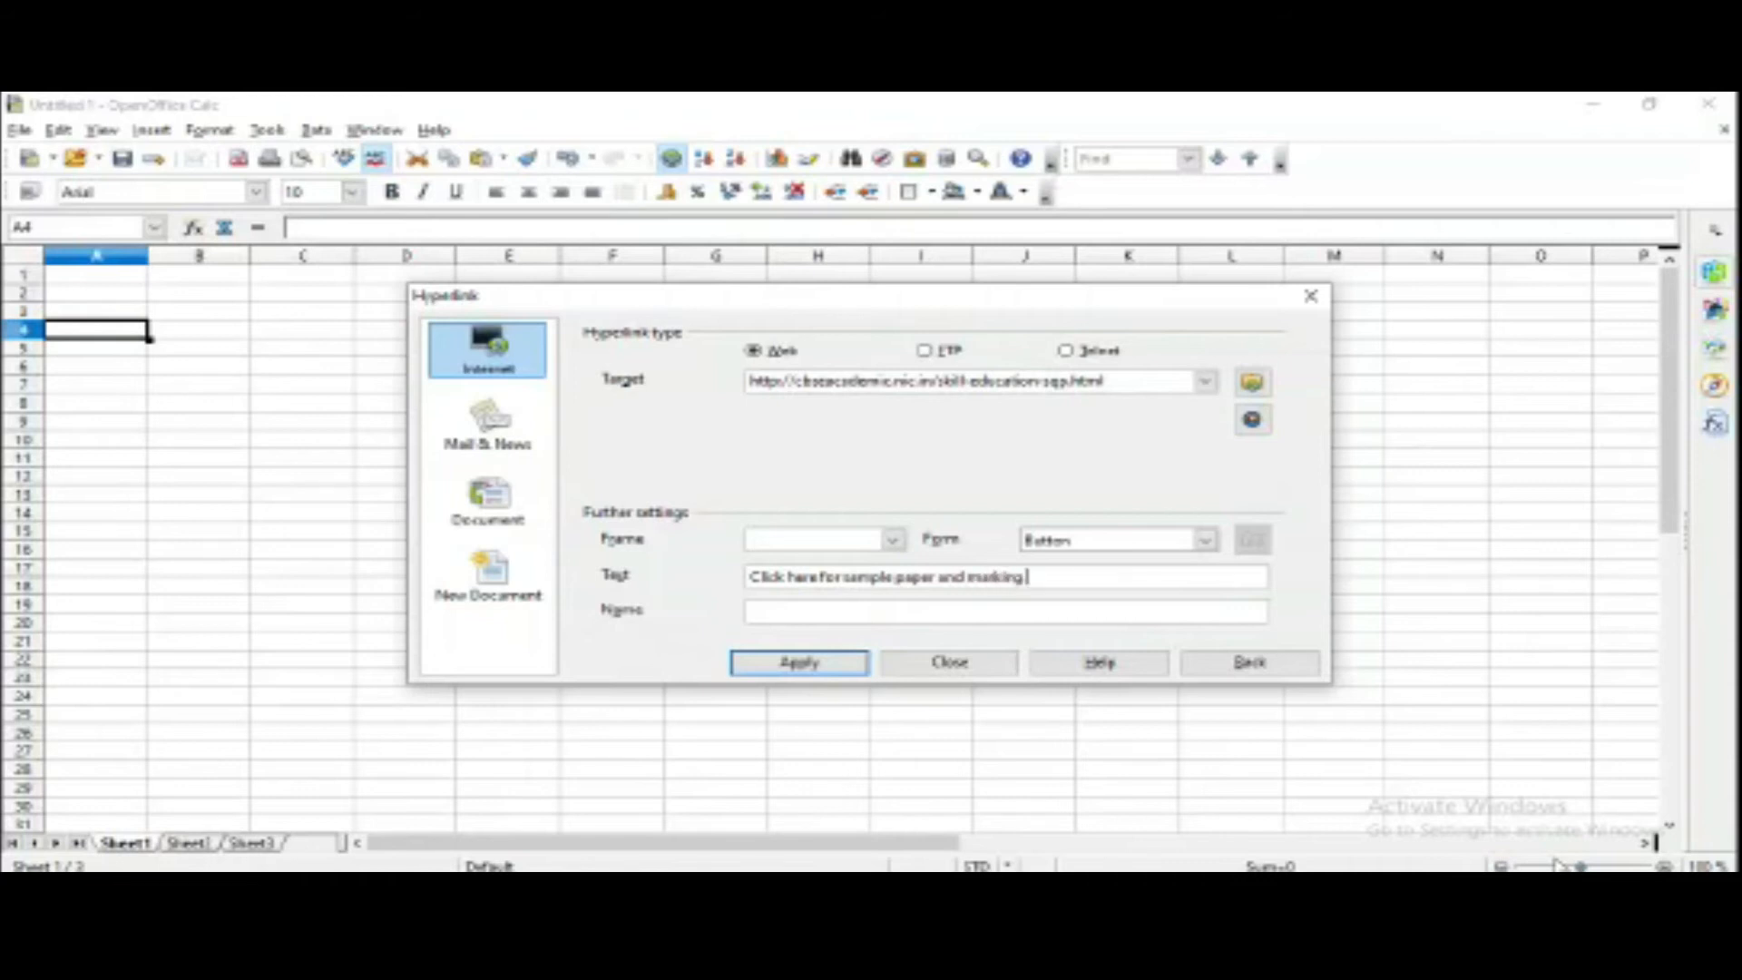
{"action": "type", "text": "scheme of Class X IT 402"}
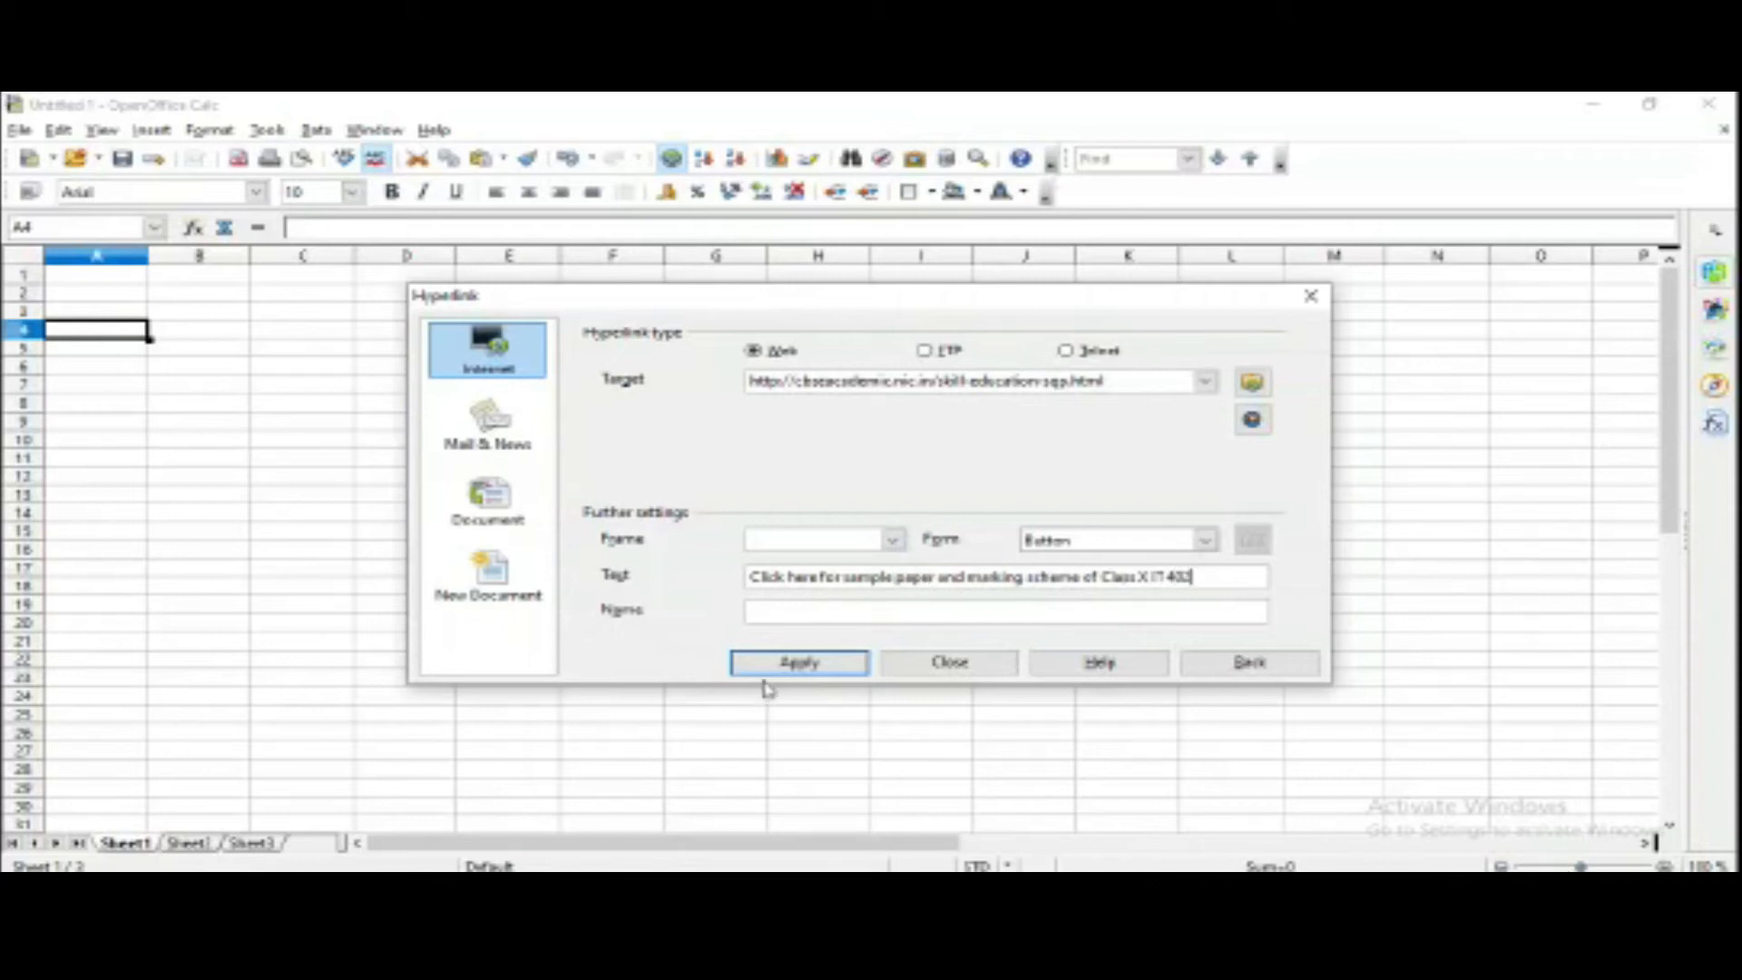
Insert the hyperlink button into the sheet, close the Hyperlink dialog and test the button
{"action": "left_click", "coordinate": [795, 667]}
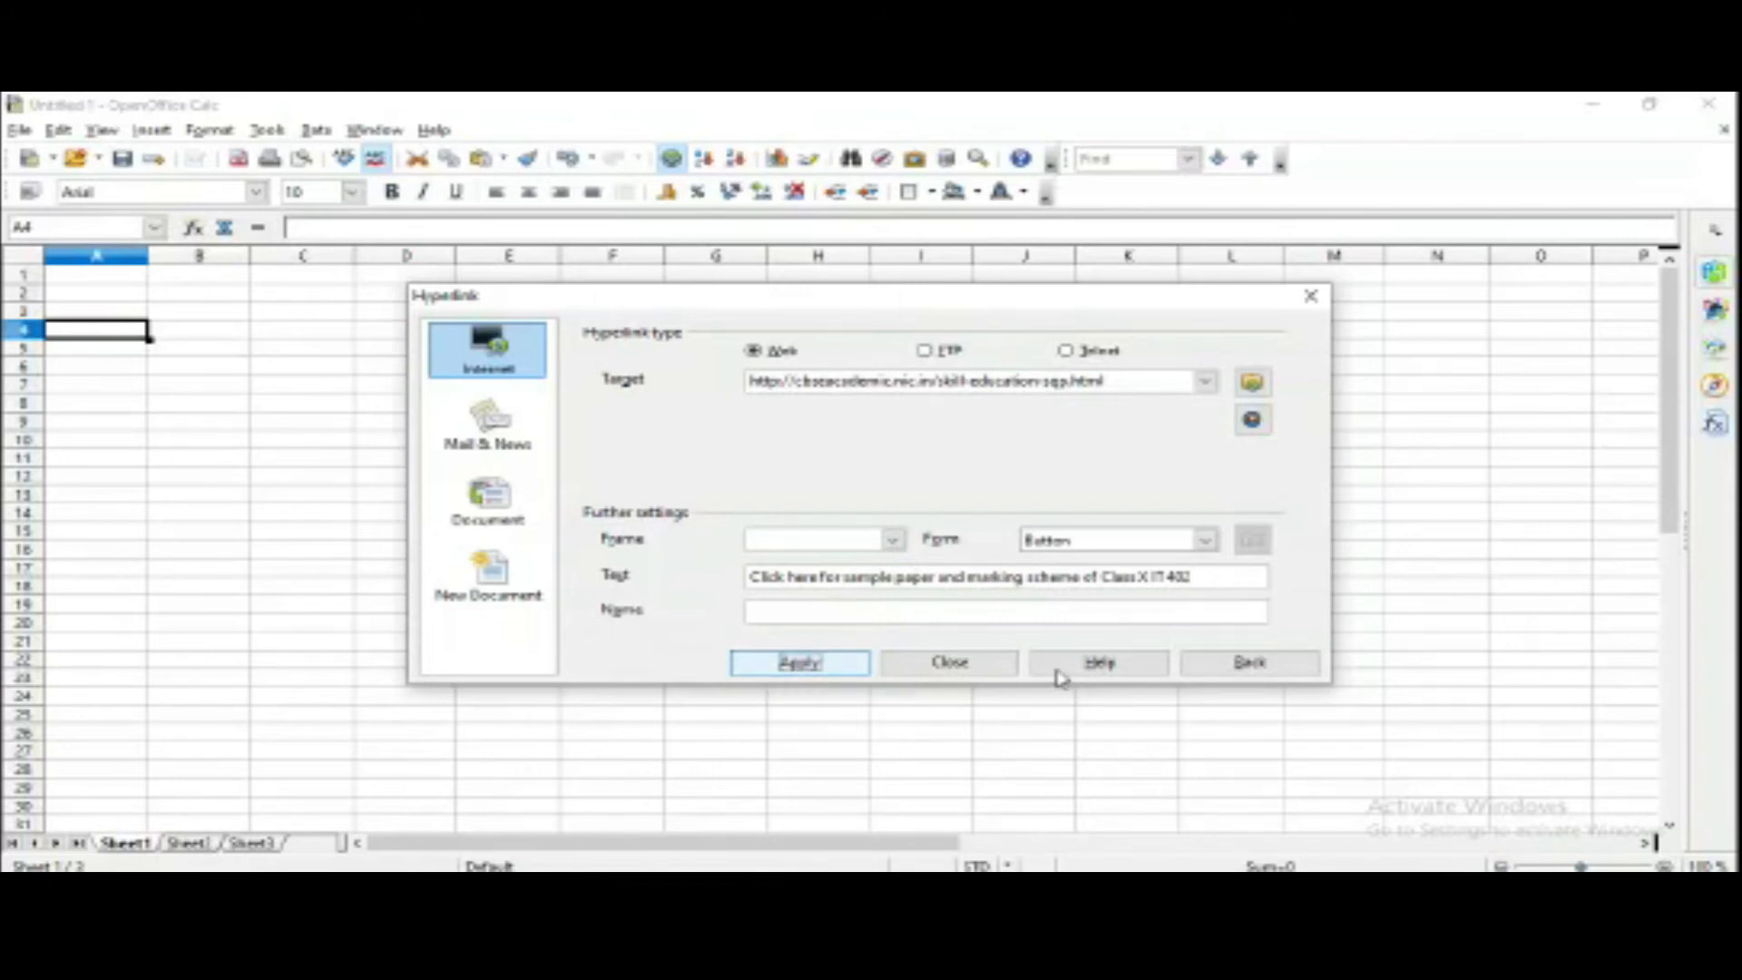
{"action": "left_click", "coordinate": [975, 669]}
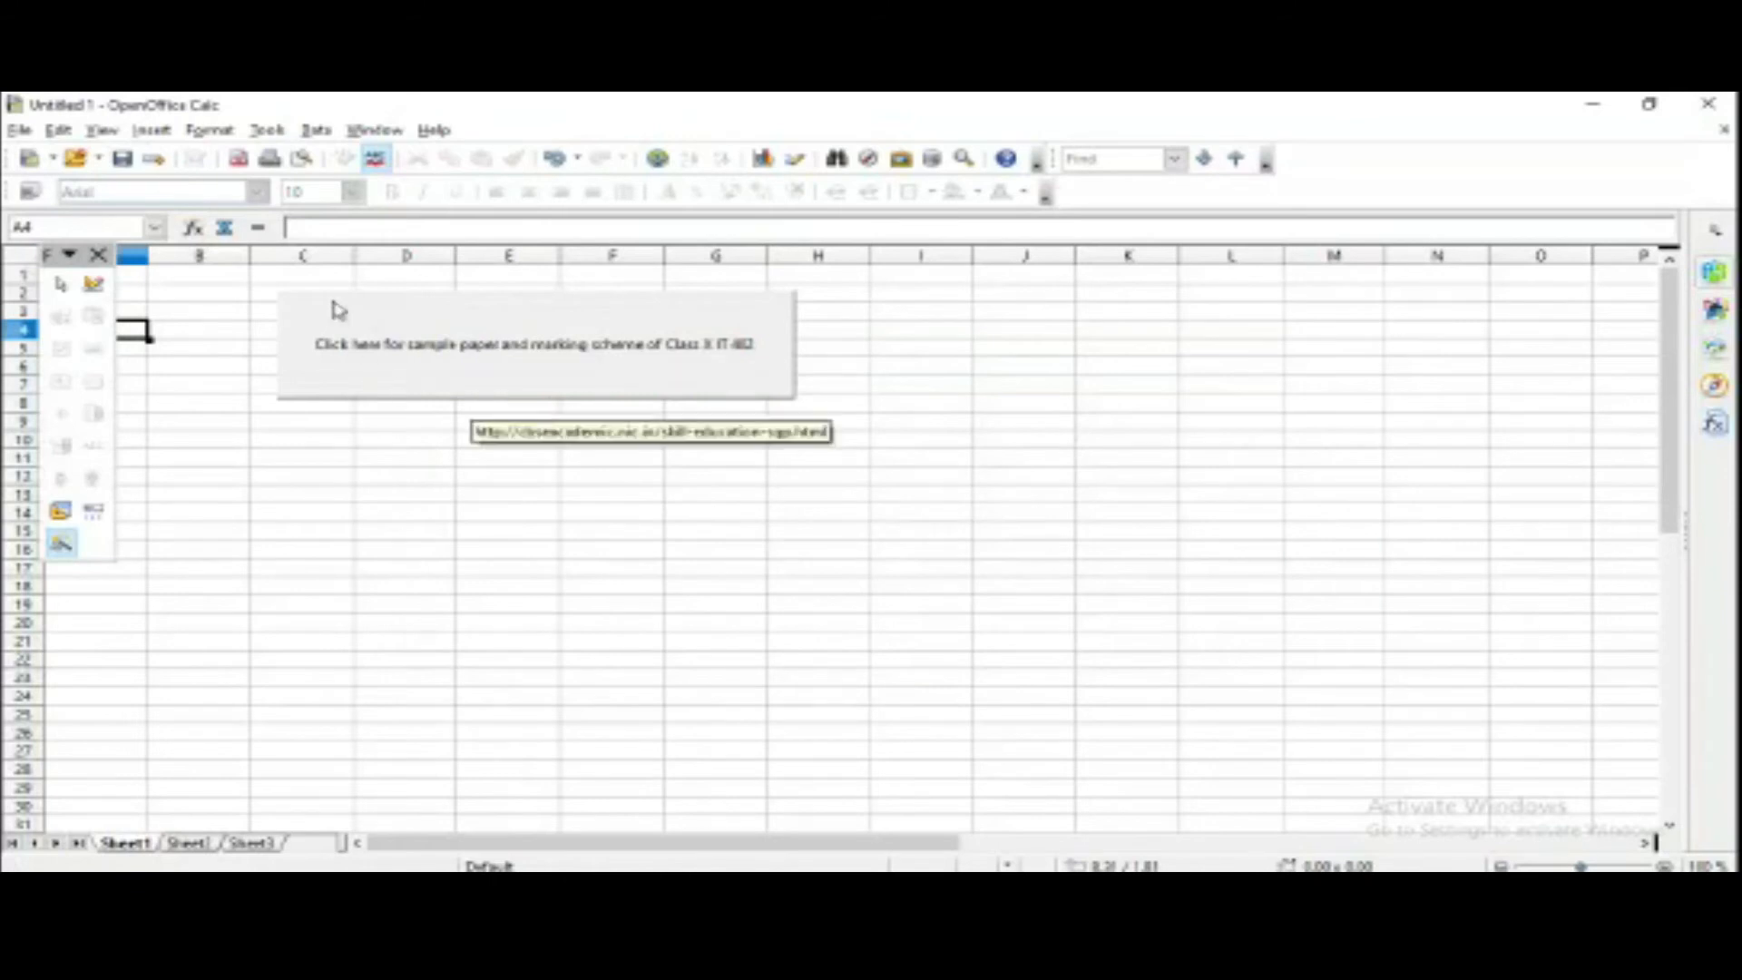
{"action": "left_click", "coordinate": [466, 353]}
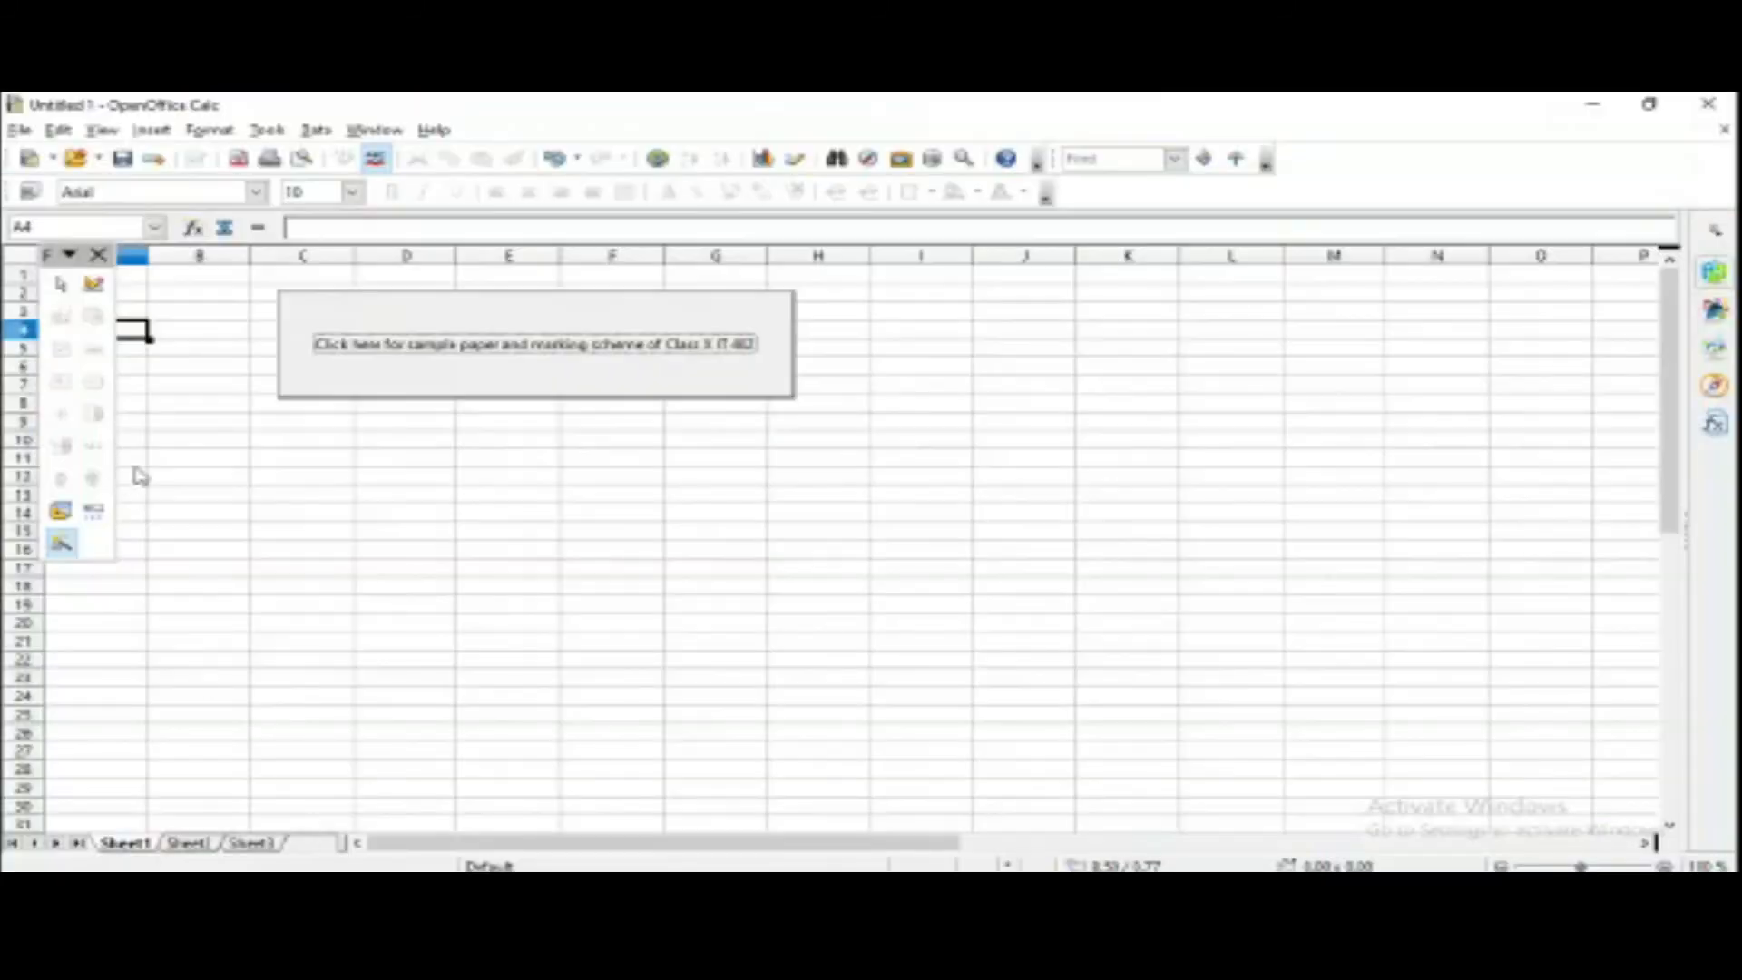
Start a second hyperlink, and in Chrome open the Class X study material for Information Technology (402) from the 2020-21 Skill Education books
{"action": "left_click", "coordinate": [151, 131]}
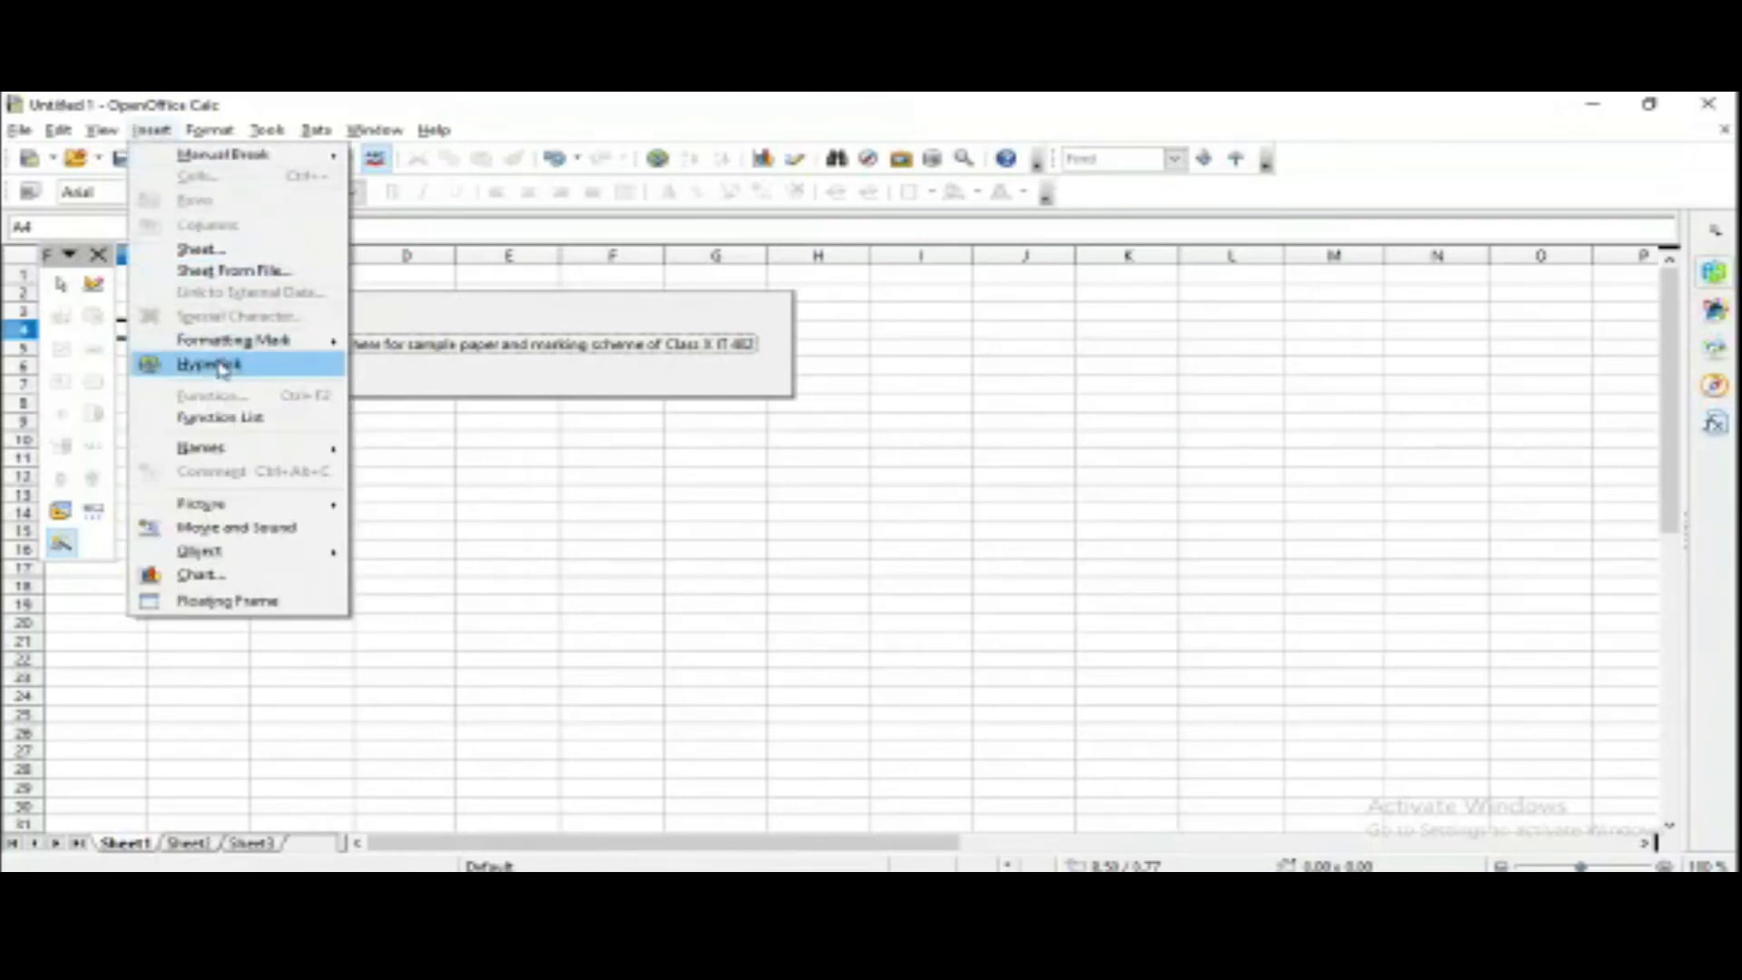
{"action": "left_click", "coordinate": [222, 362]}
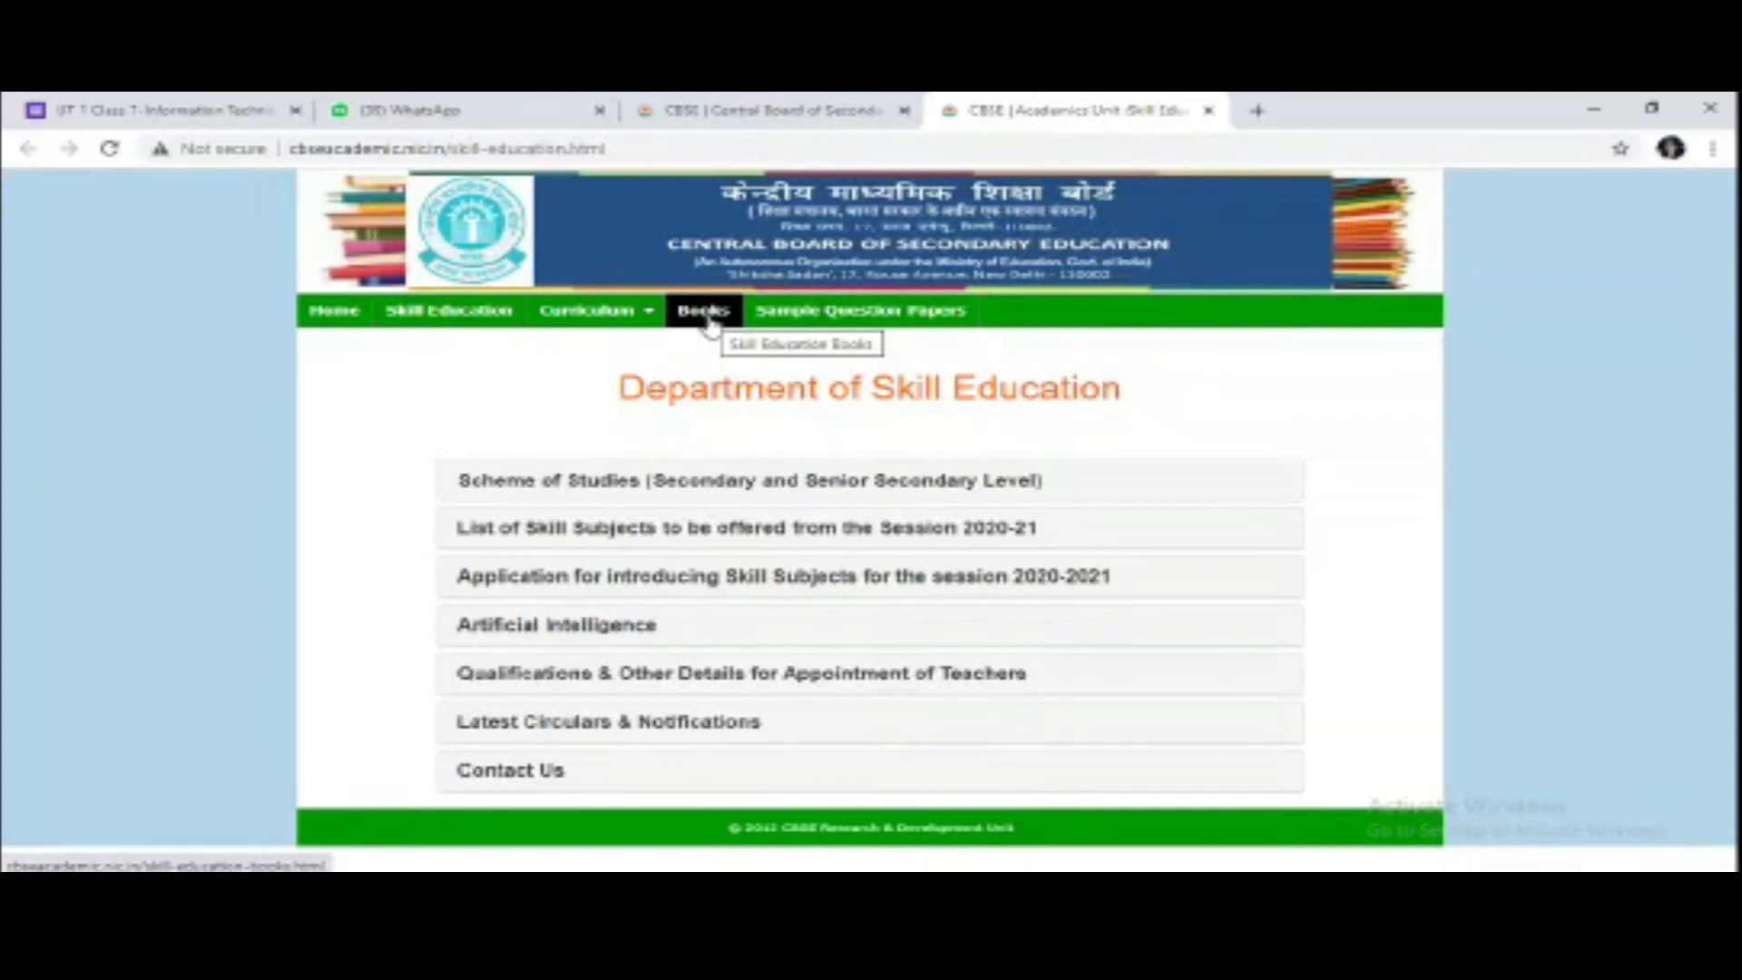
{"action": "left_click", "coordinate": [709, 323]}
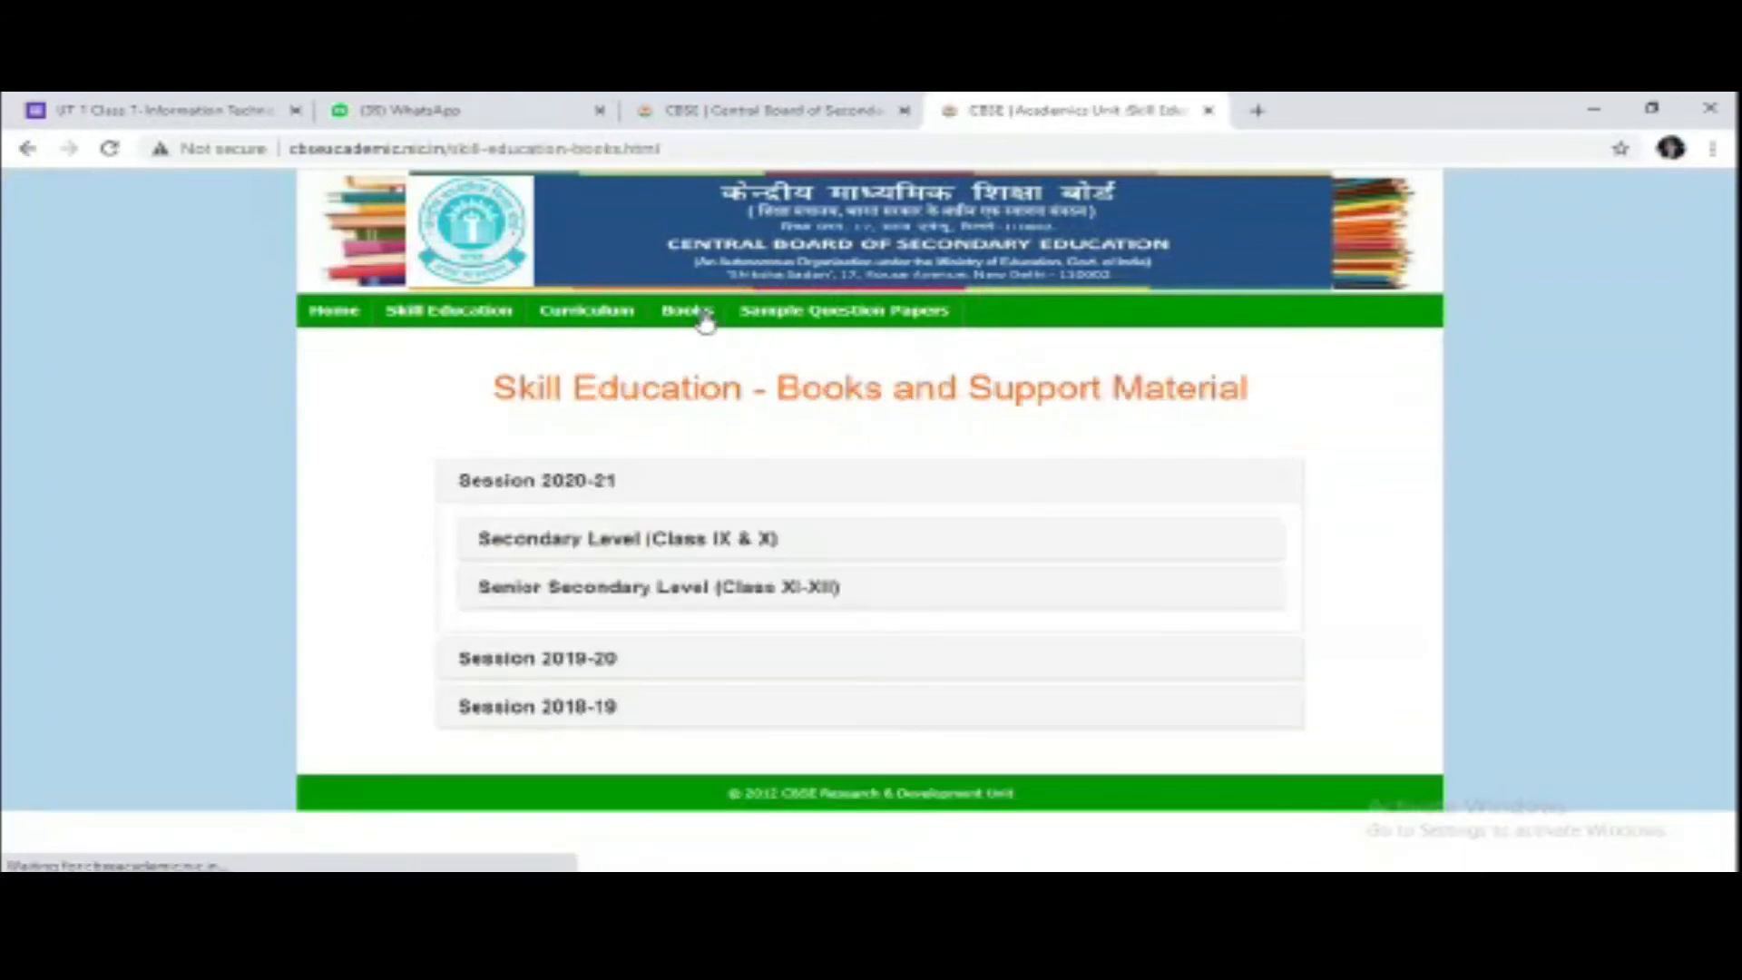
{"action": "left_click", "coordinate": [703, 541]}
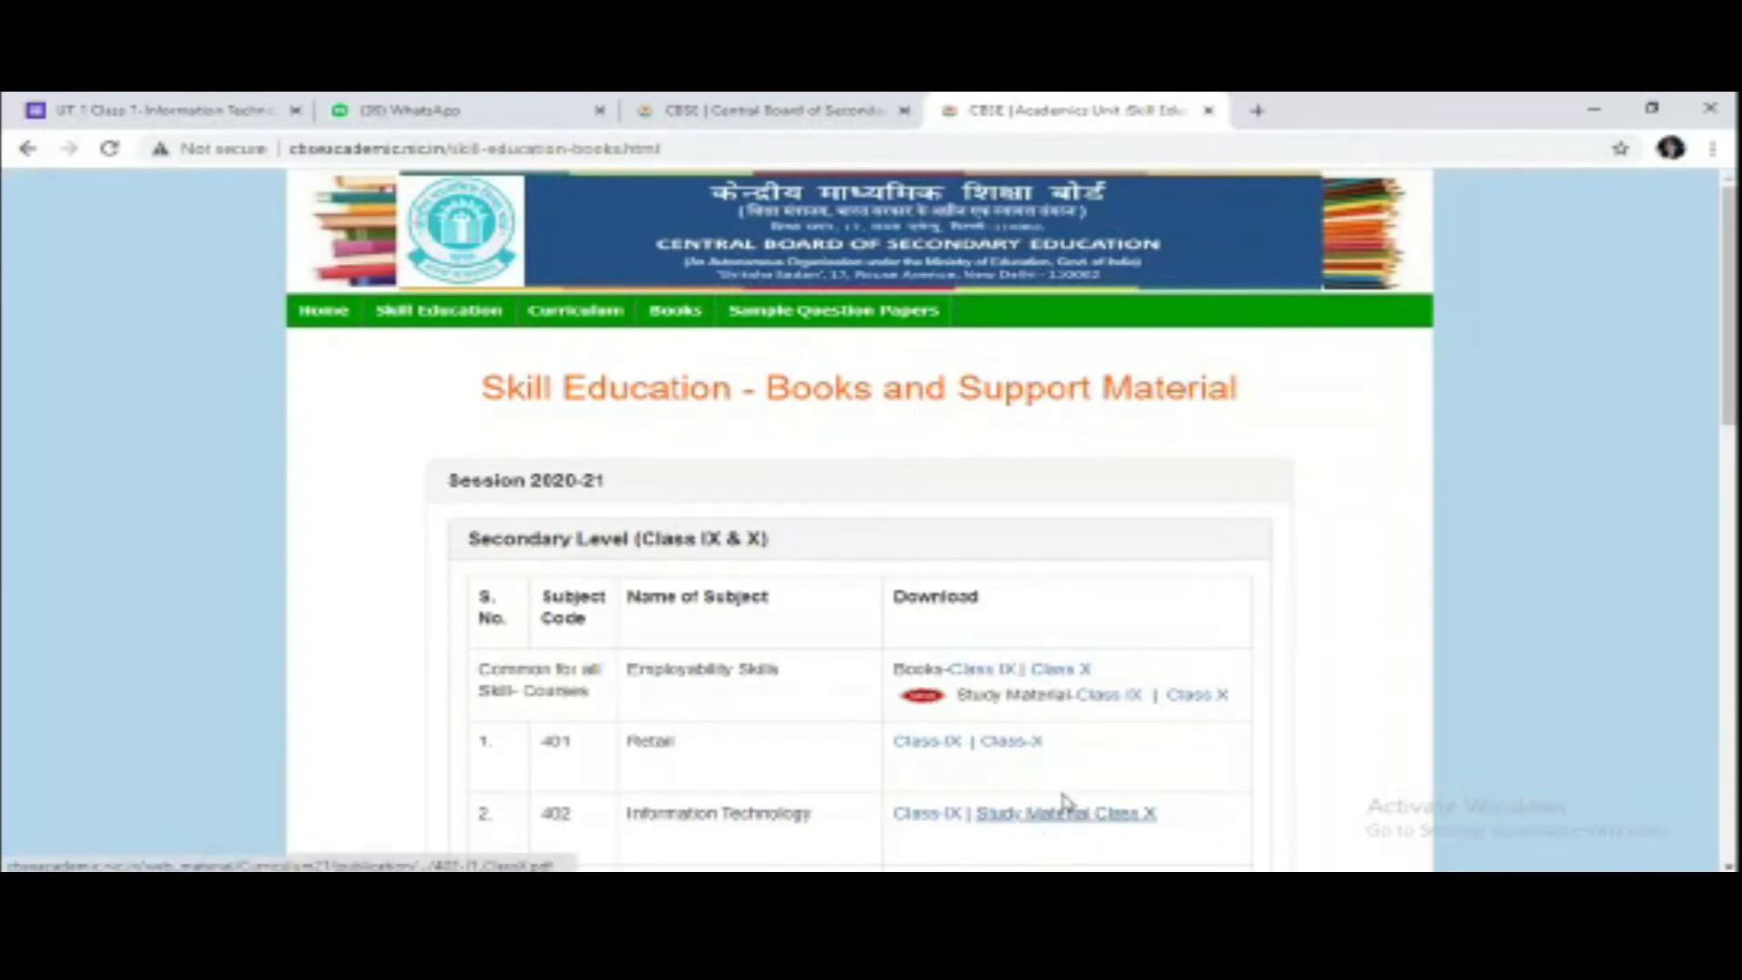
{"action": "left_click", "coordinate": [1081, 828]}
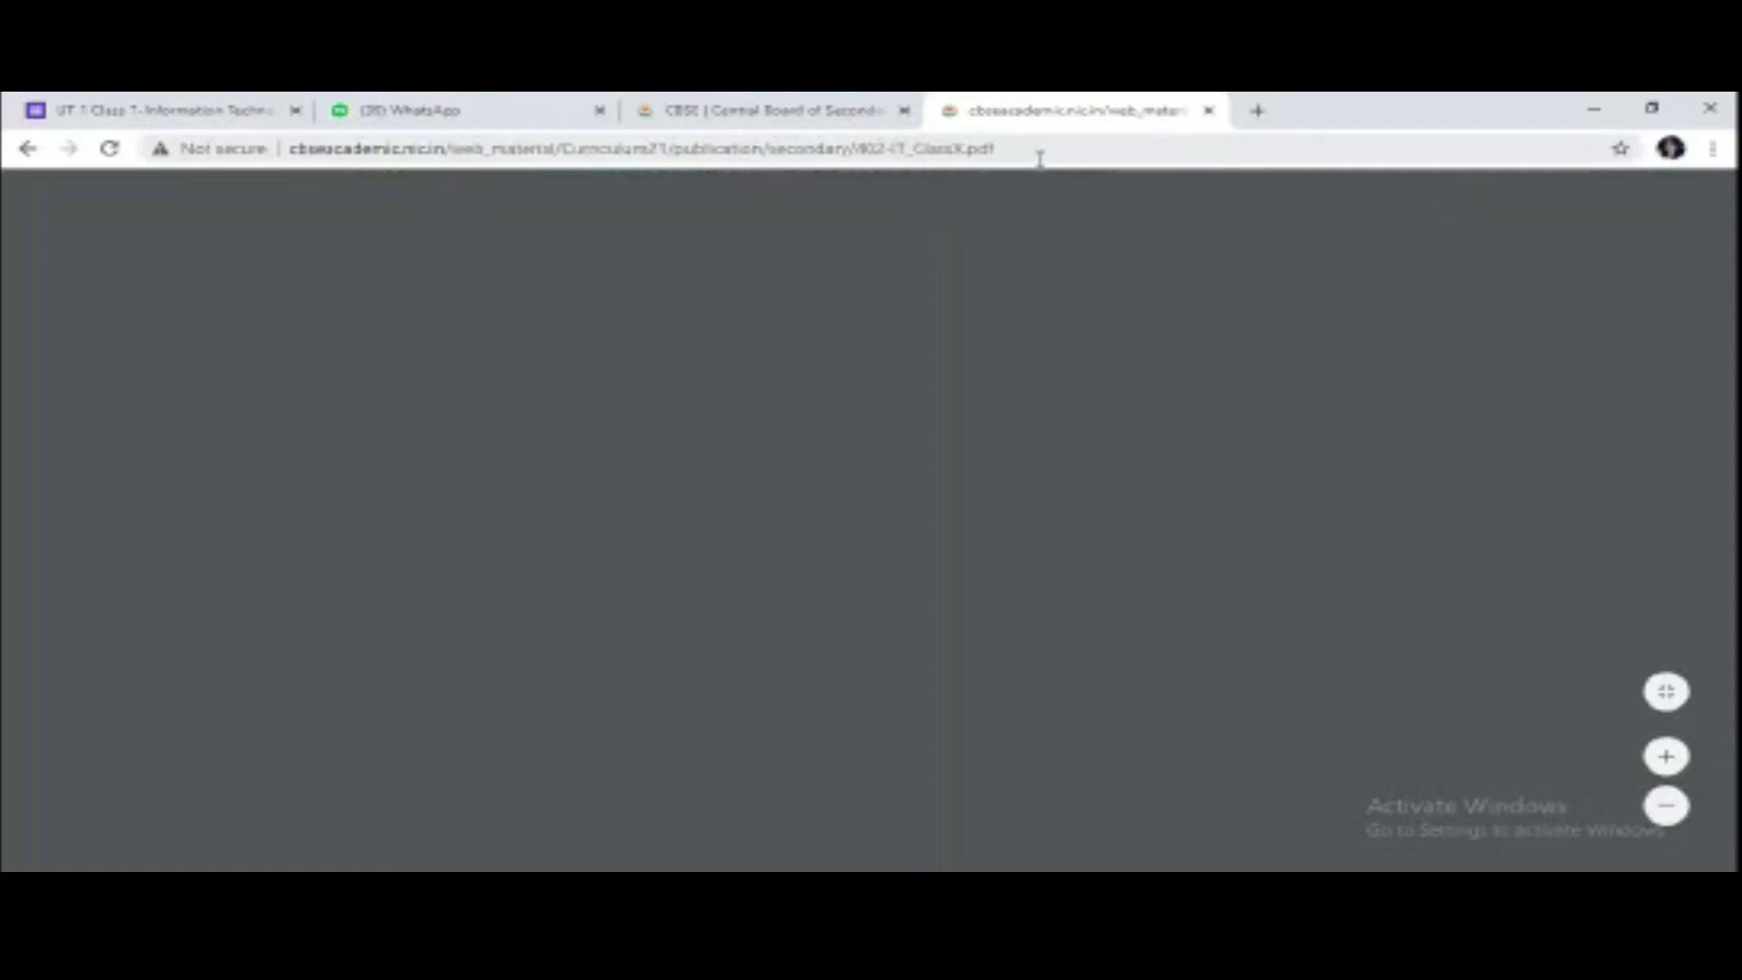
Copy the web address of the 402-IT_ClassX.pdf study material
{"action": "left_click", "coordinate": [944, 145]}
{"action": "right_click", "coordinate": [943, 145]}
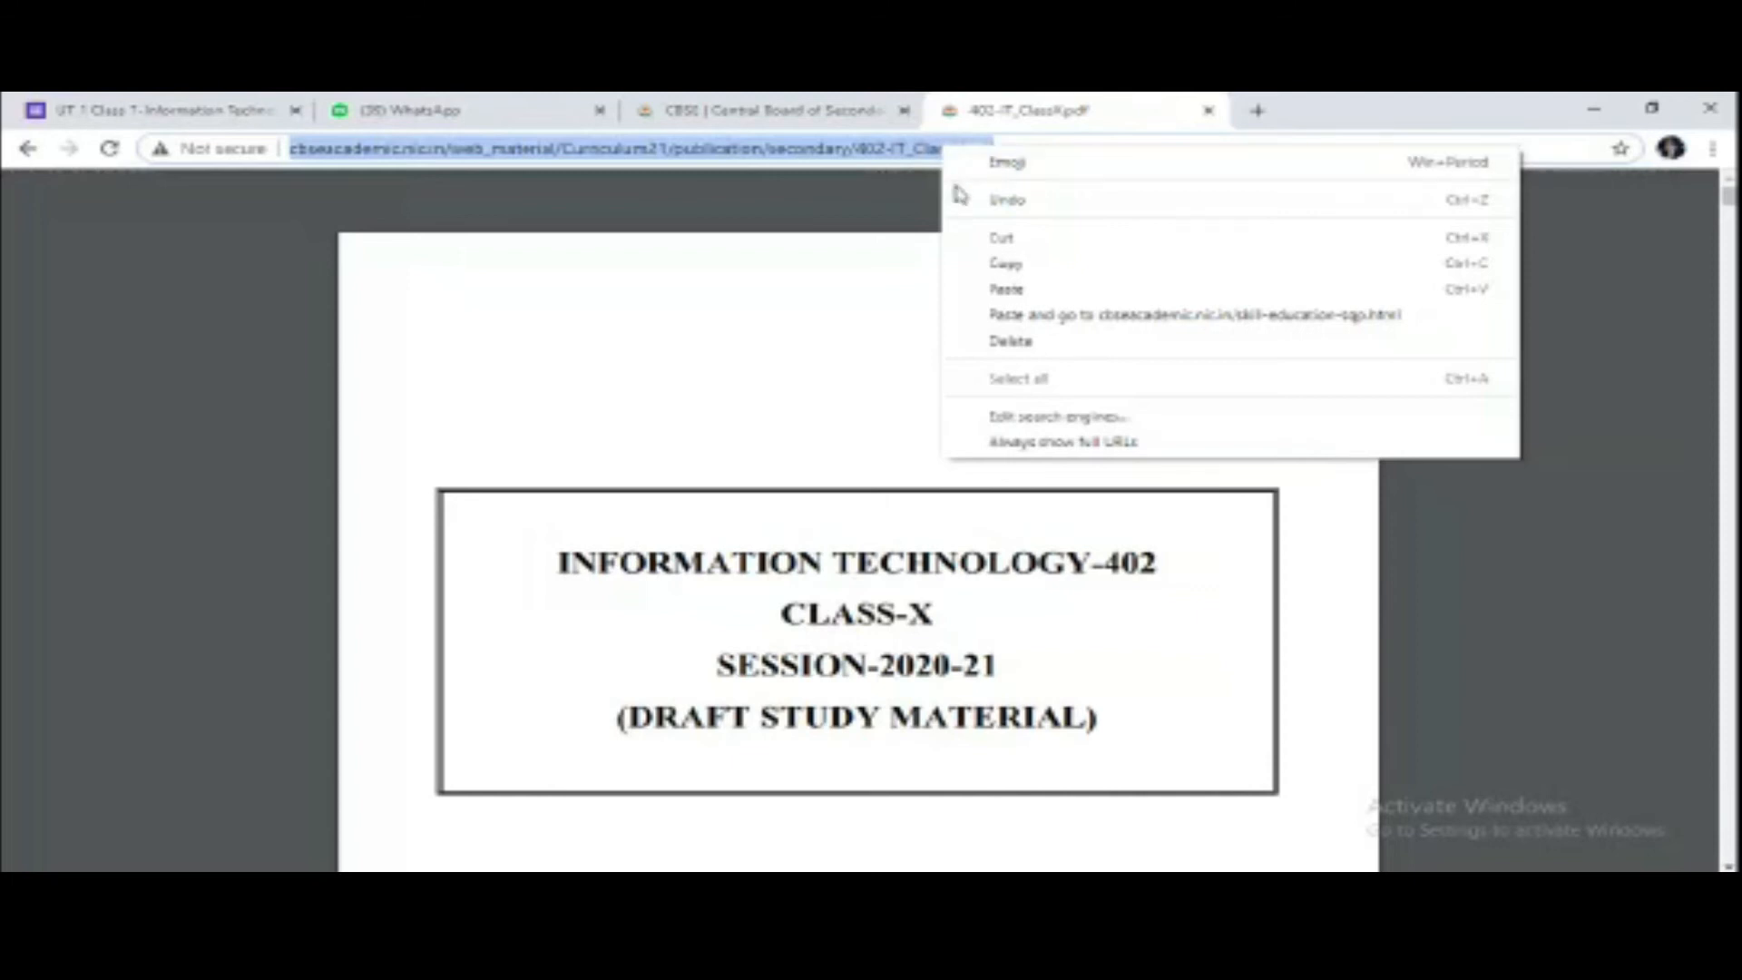
{"action": "left_click", "coordinate": [1005, 265]}
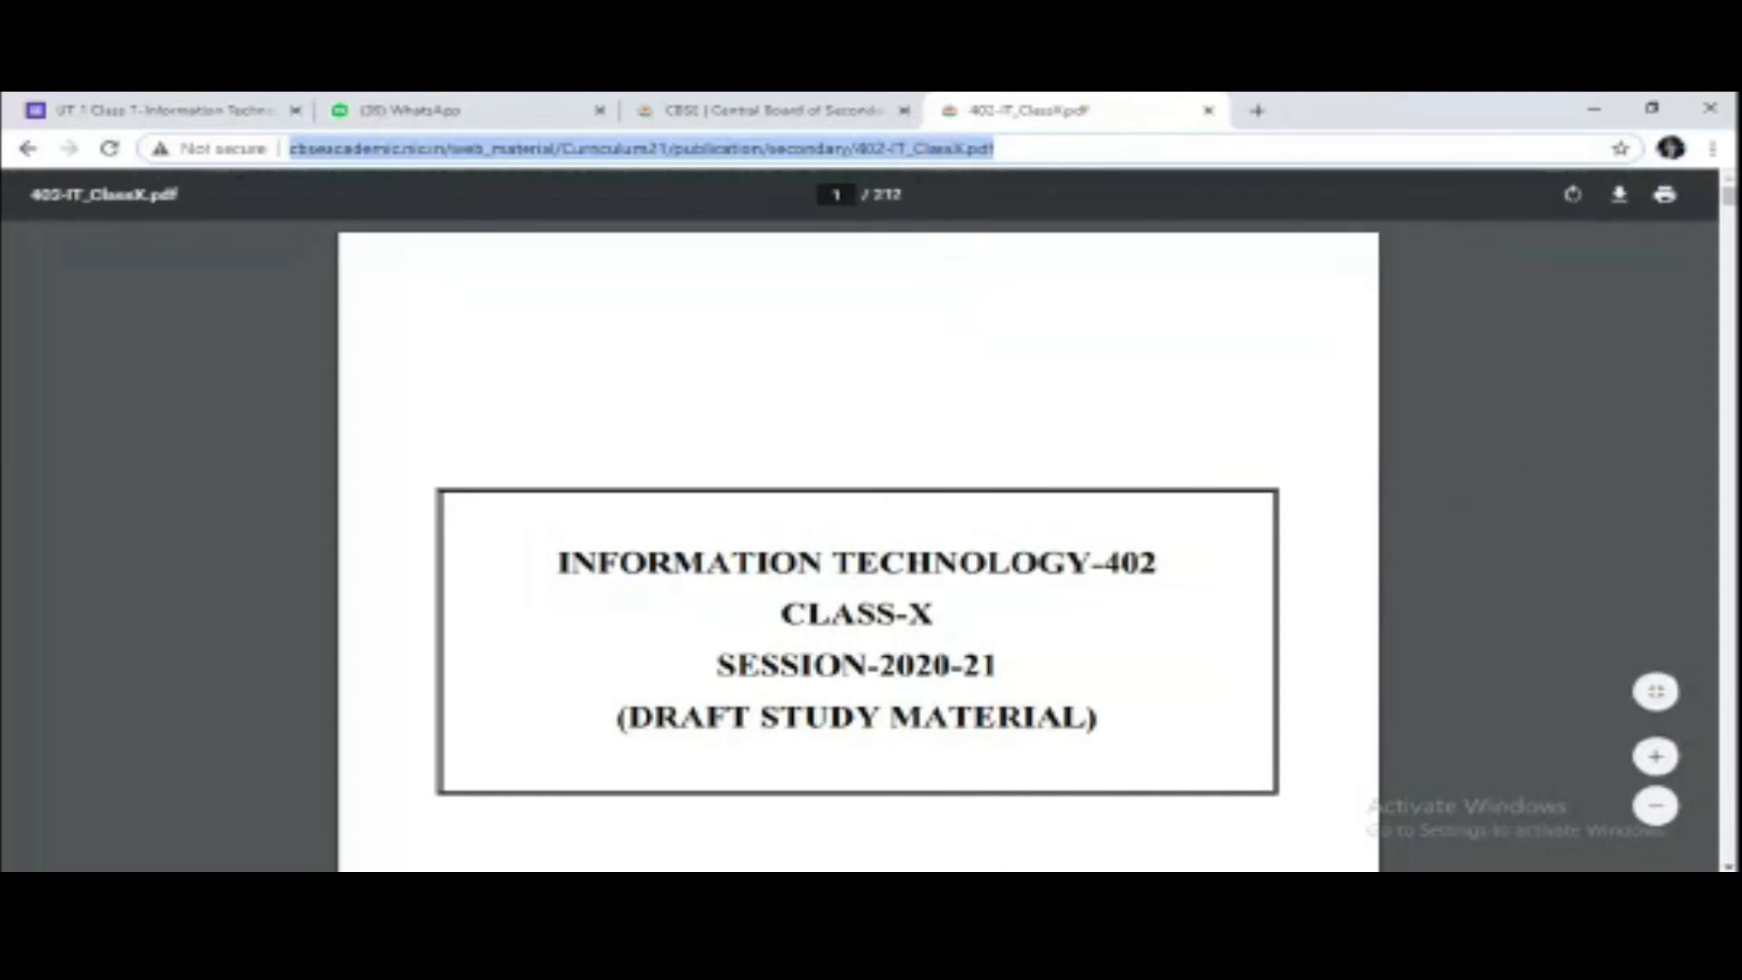
Back in OpenOffice Calc, paste the copied PDF address as the web hyperlink's target and keep its form as Text
{"action": "key", "text": "alt+Tab"}
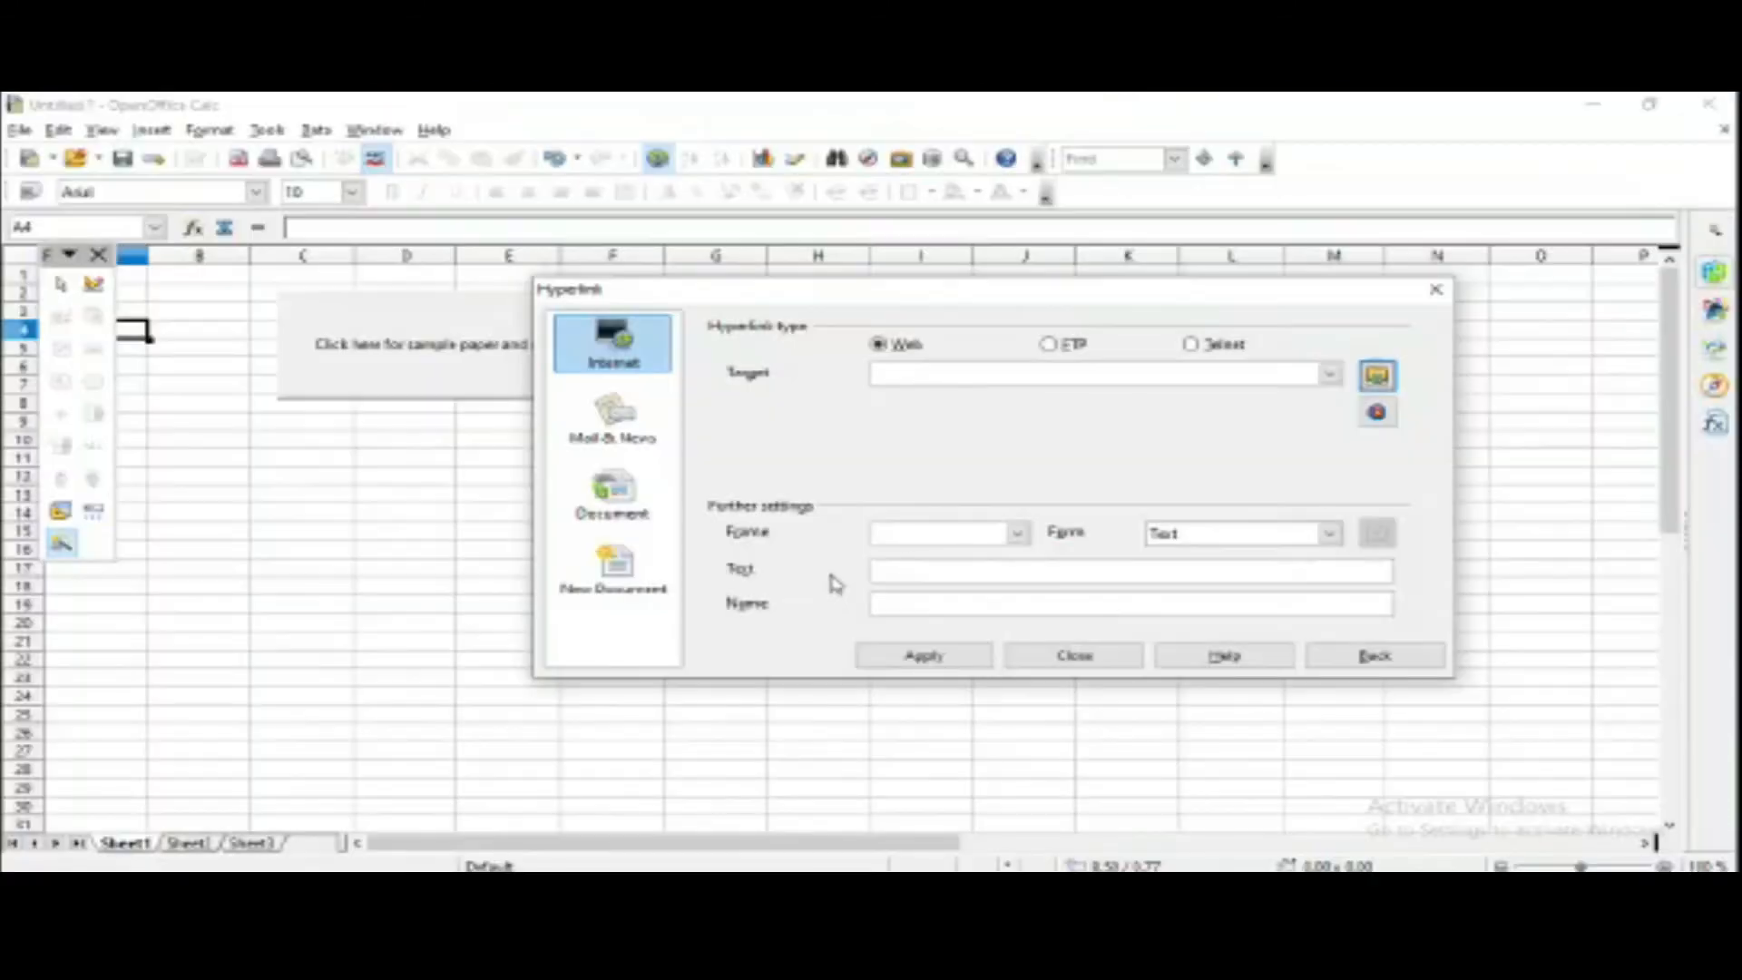
{"action": "left_click", "coordinate": [995, 379]}
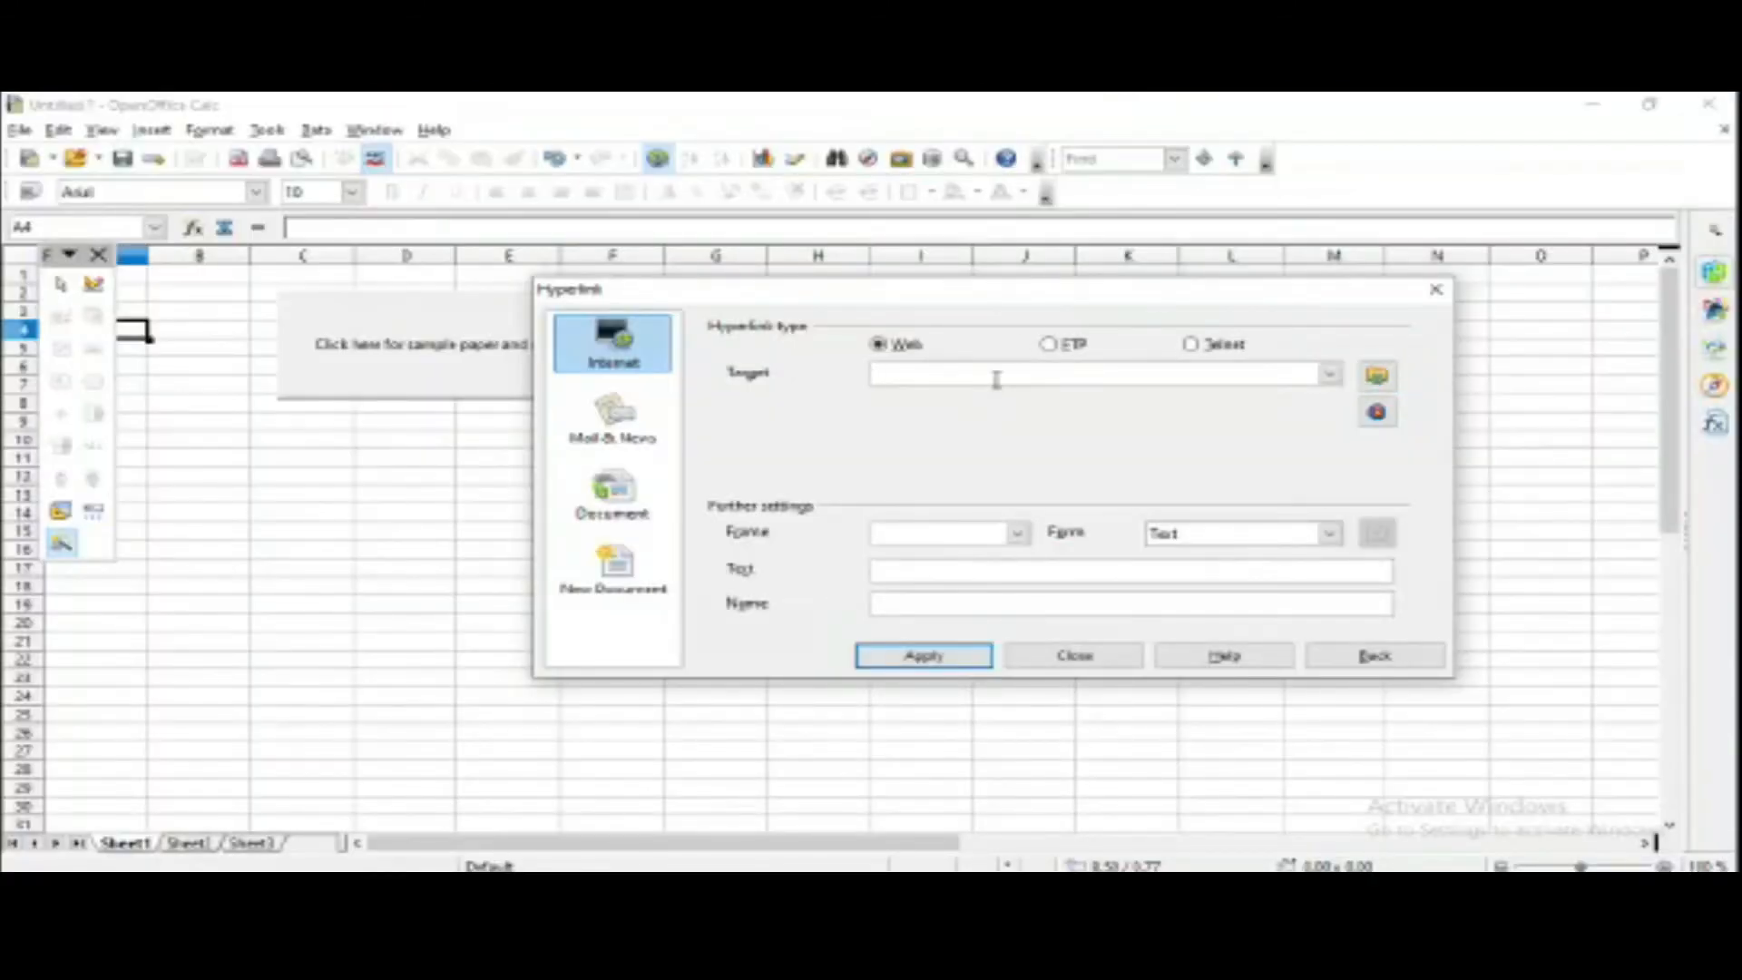
{"action": "key", "text": "ctrl+v"}
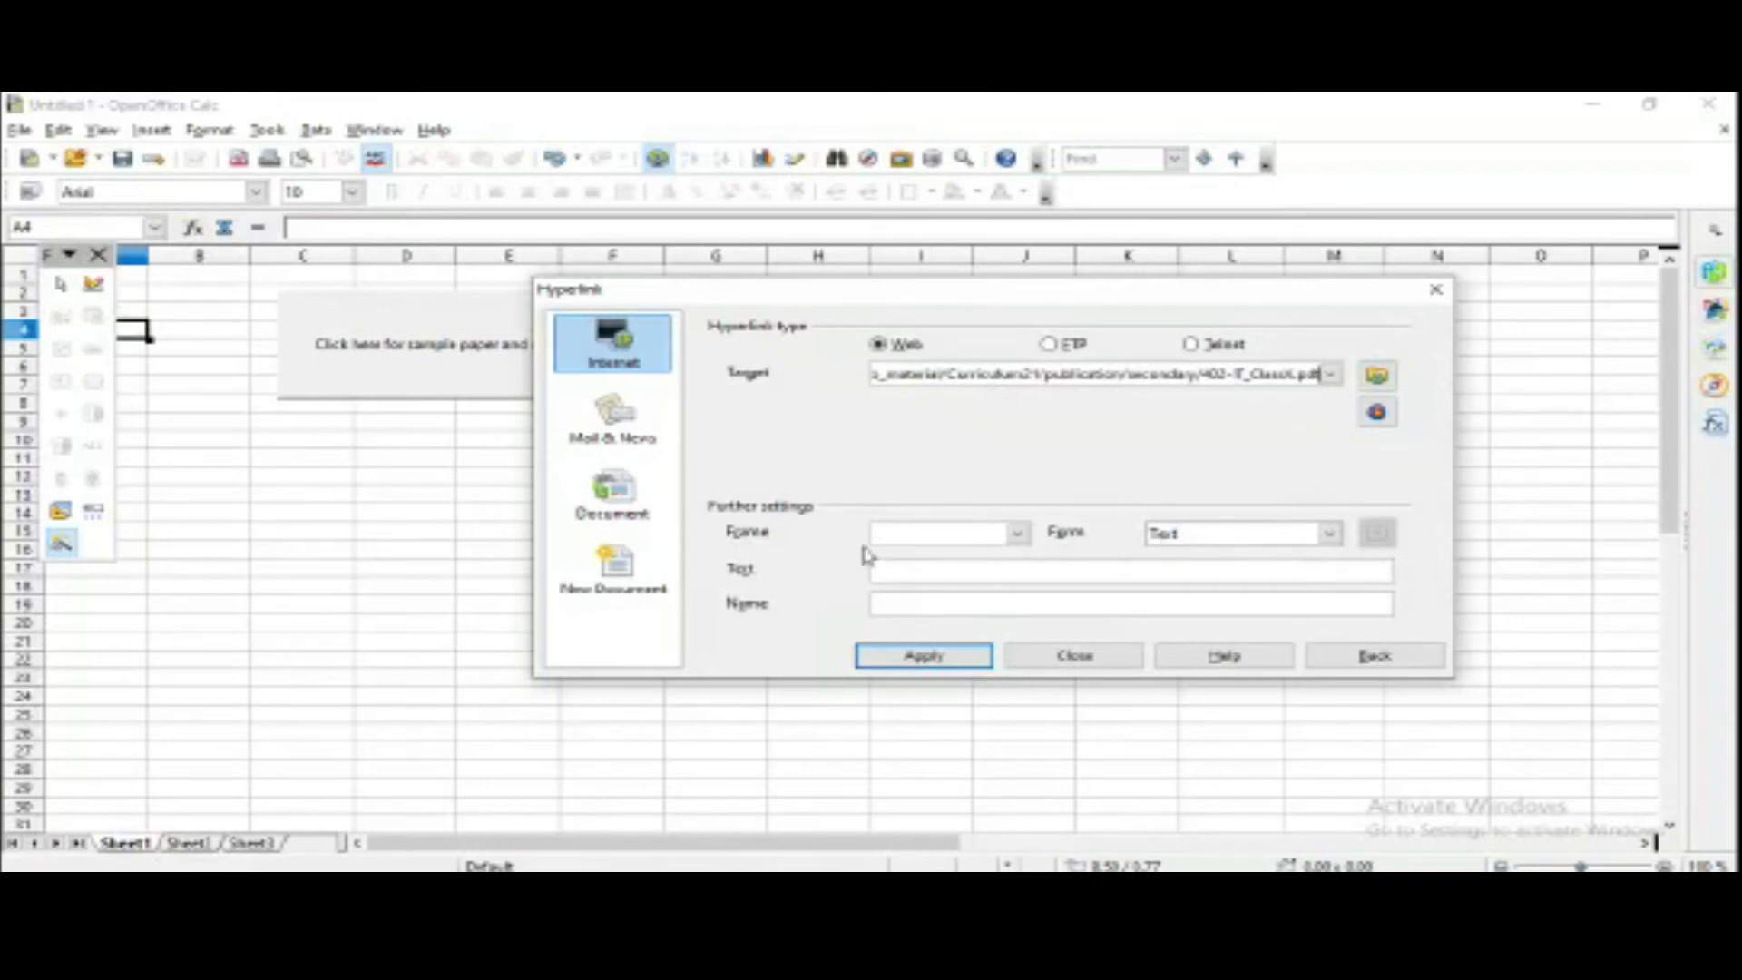
{"action": "left_click", "coordinate": [1330, 536]}
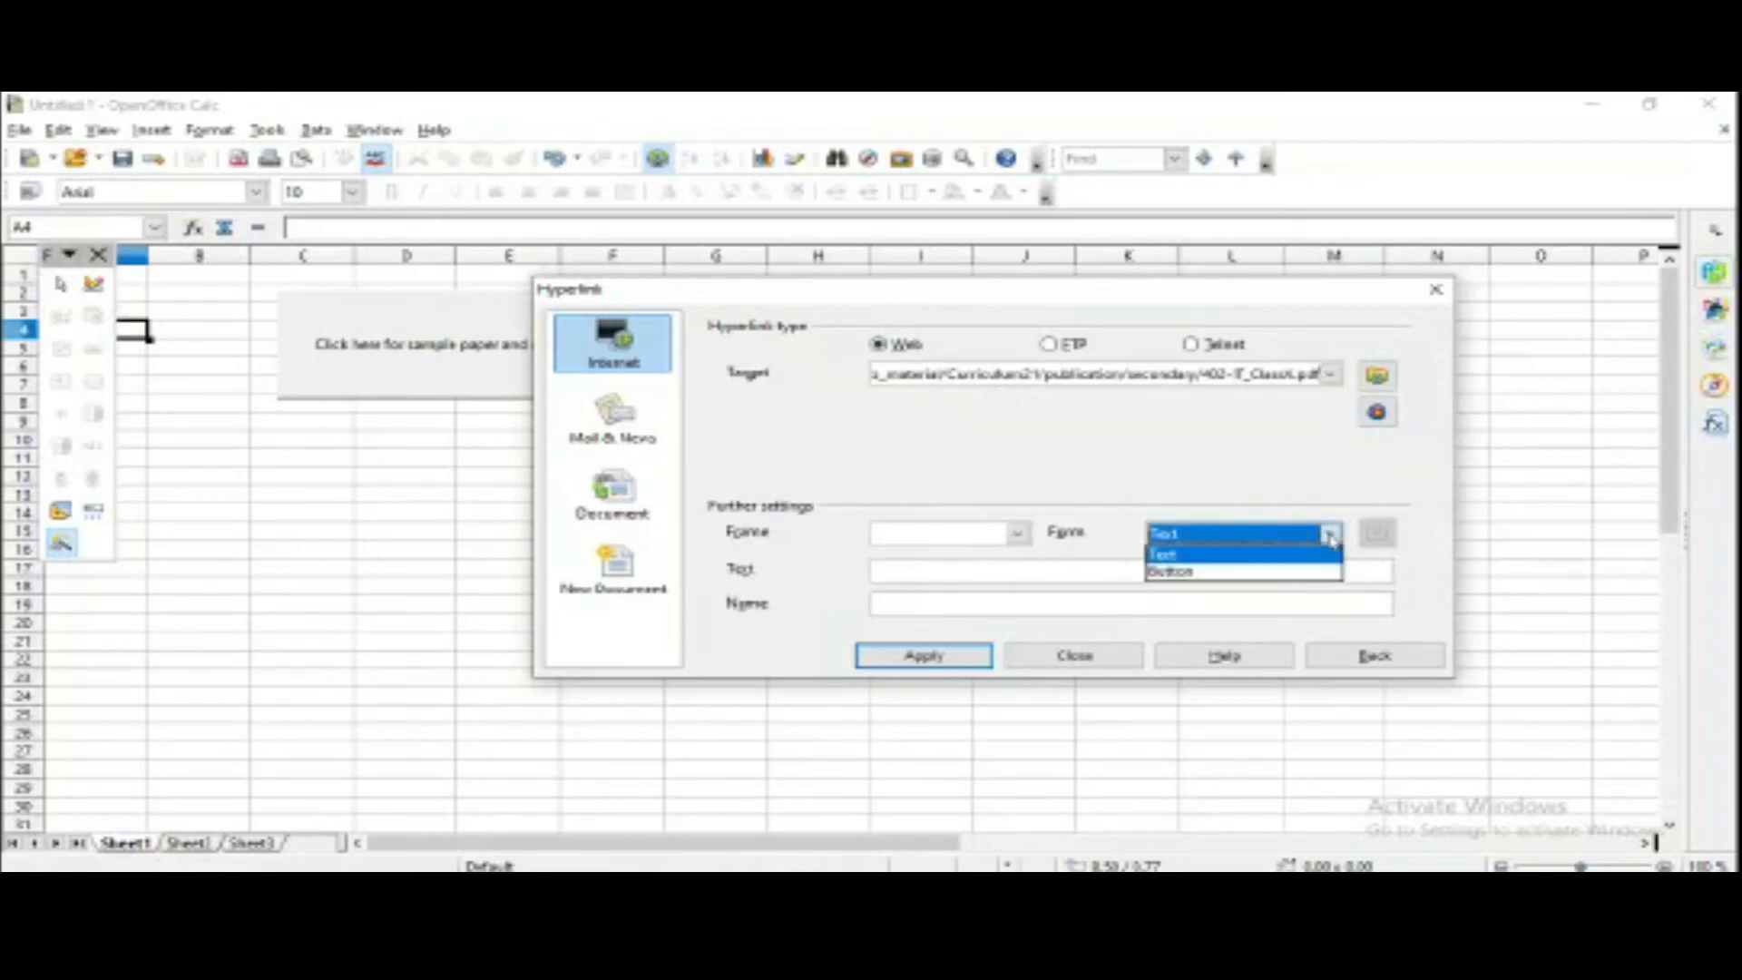
{"action": "left_click", "coordinate": [1329, 535]}
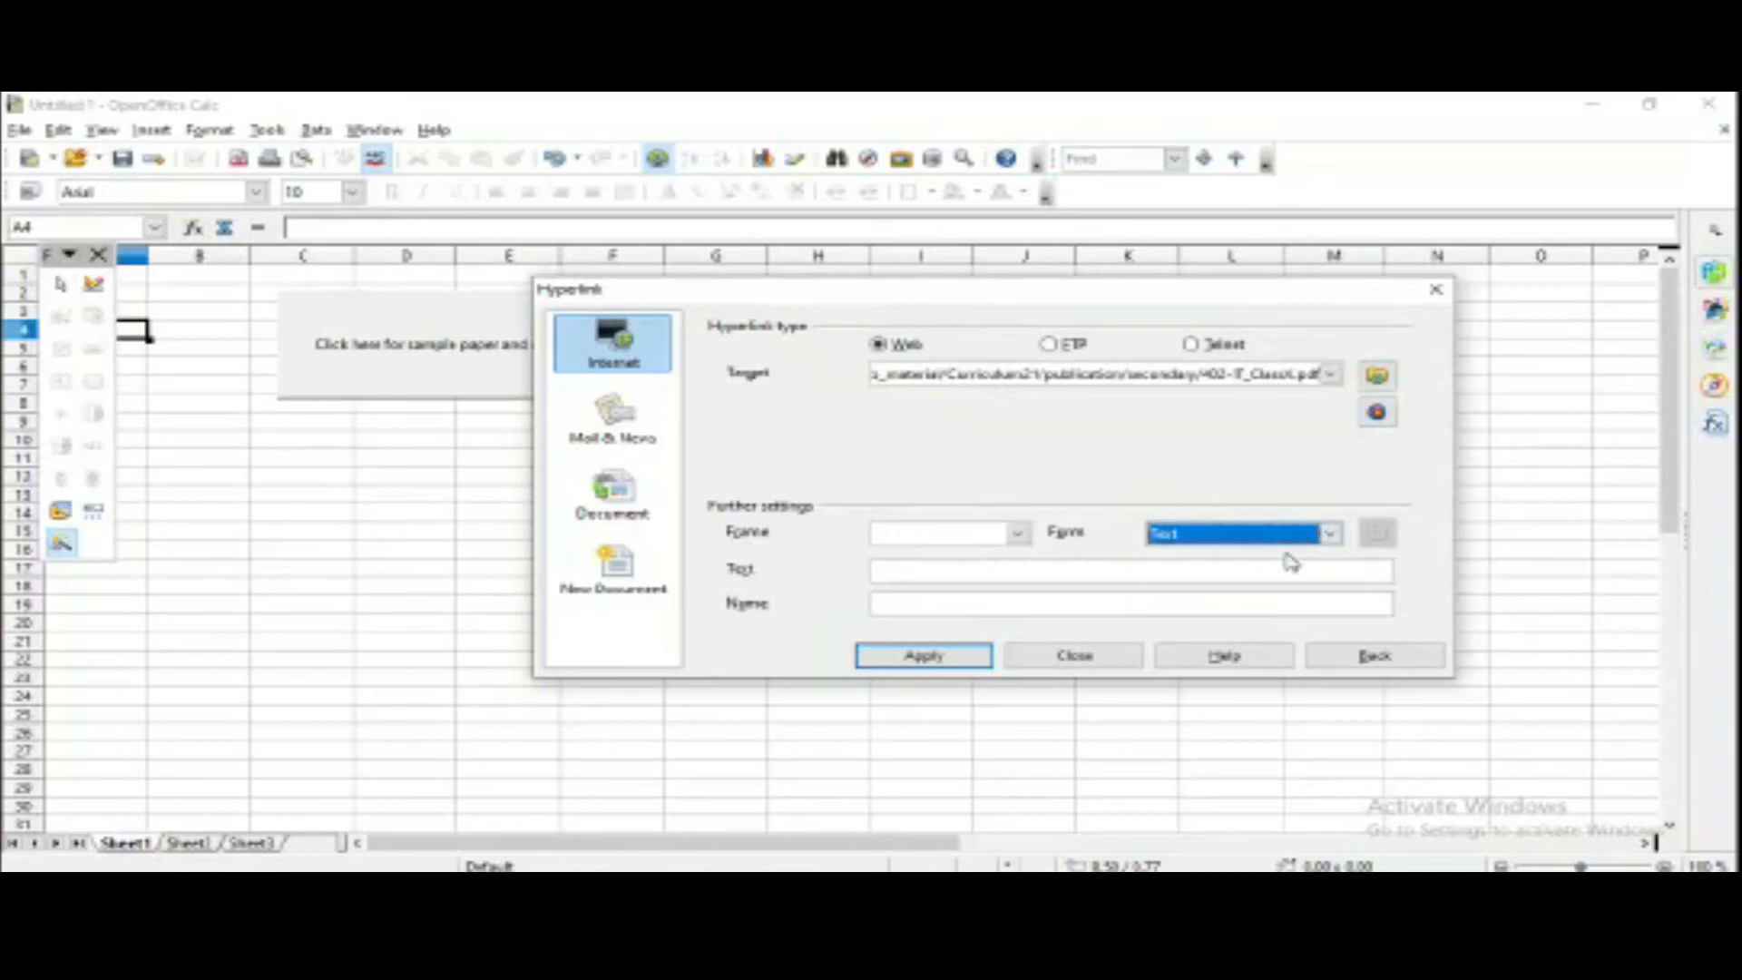
Set the hyperlink's display text to "Class X IT 02 Part B book PDF"
{"action": "left_click", "coordinate": [954, 570]}
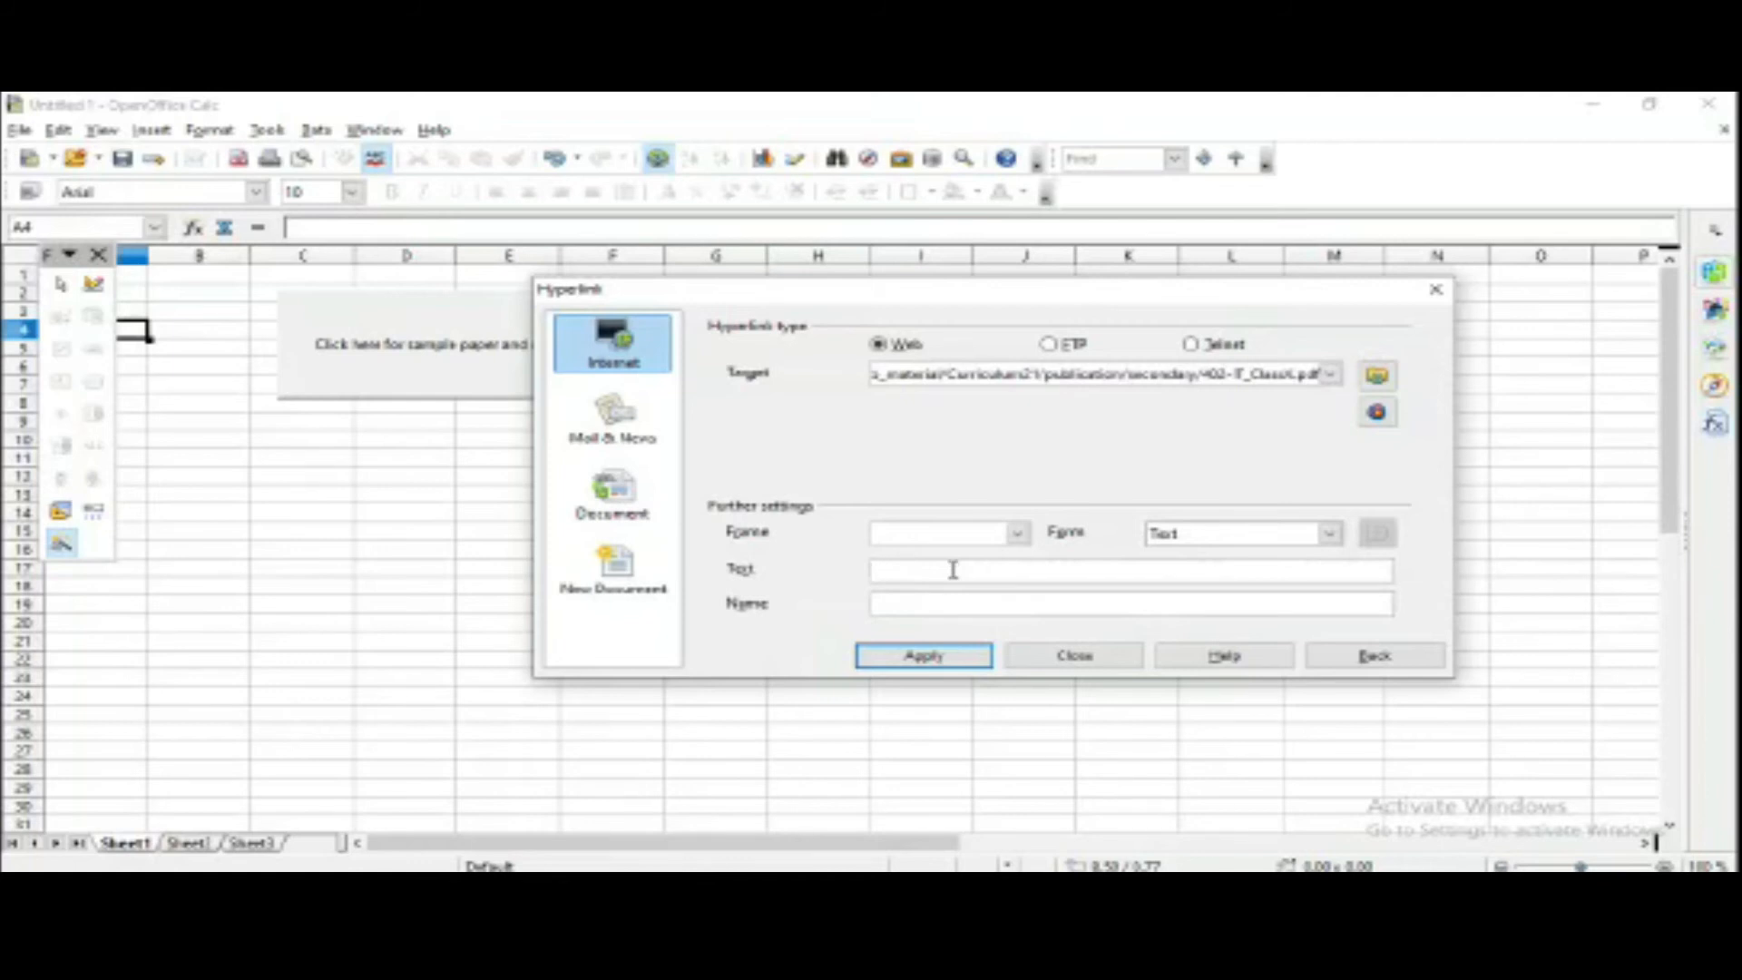
{"action": "left_click", "coordinate": [951, 571]}
{"action": "type", "text": "Class 6"}
{"action": "type", "text": " IT"}
{"action": "type", "text": " 02 "}
{"action": "type", "text": "Path"}
{"action": "type", "text": " B"}
{"action": "type", "text": " book p"}
{"action": "type", "text": "DF"}
{"action": "key", "text": "BackSpace"}
{"action": "key", "text": "BackSpace"}
{"action": "key", "text": "BackSpace"}
{"action": "type", "text": "rt"}
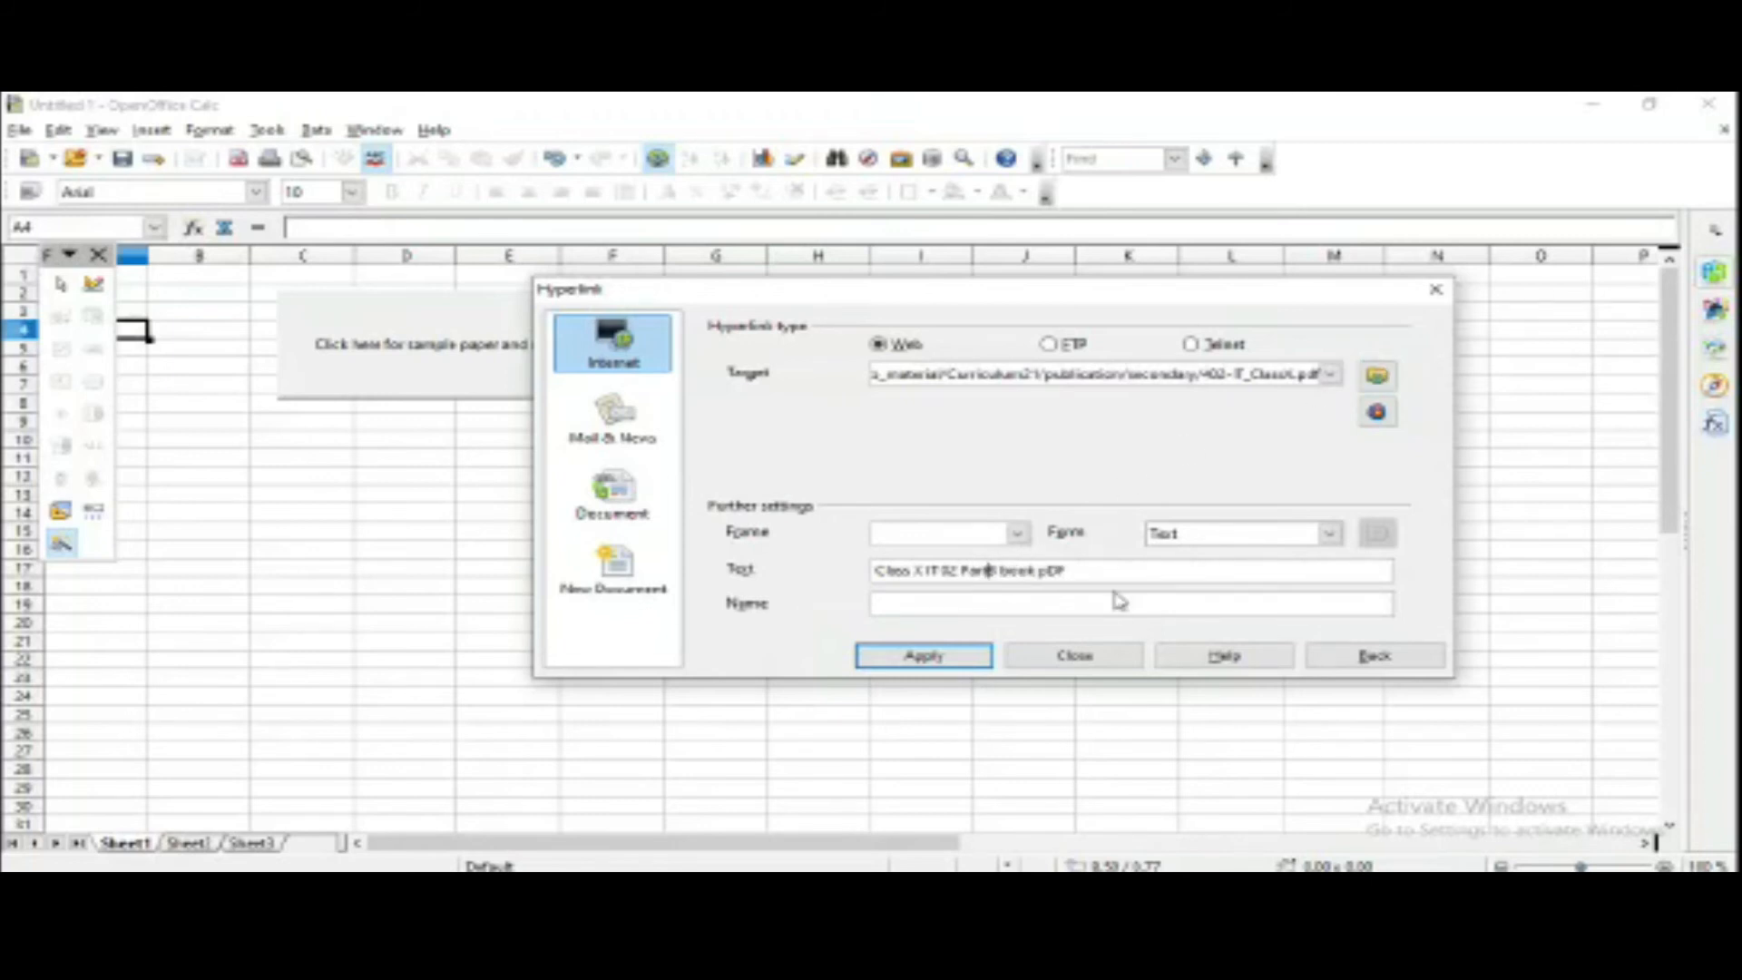
{"action": "left_click", "coordinate": [1043, 571]}
{"action": "key", "text": "BackSpace"}
{"action": "type", "text": "P"}
Insert the text hyperlink into cell A4, close the Hyperlink dialog and finish editing the cell
{"action": "left_click", "coordinate": [925, 655]}
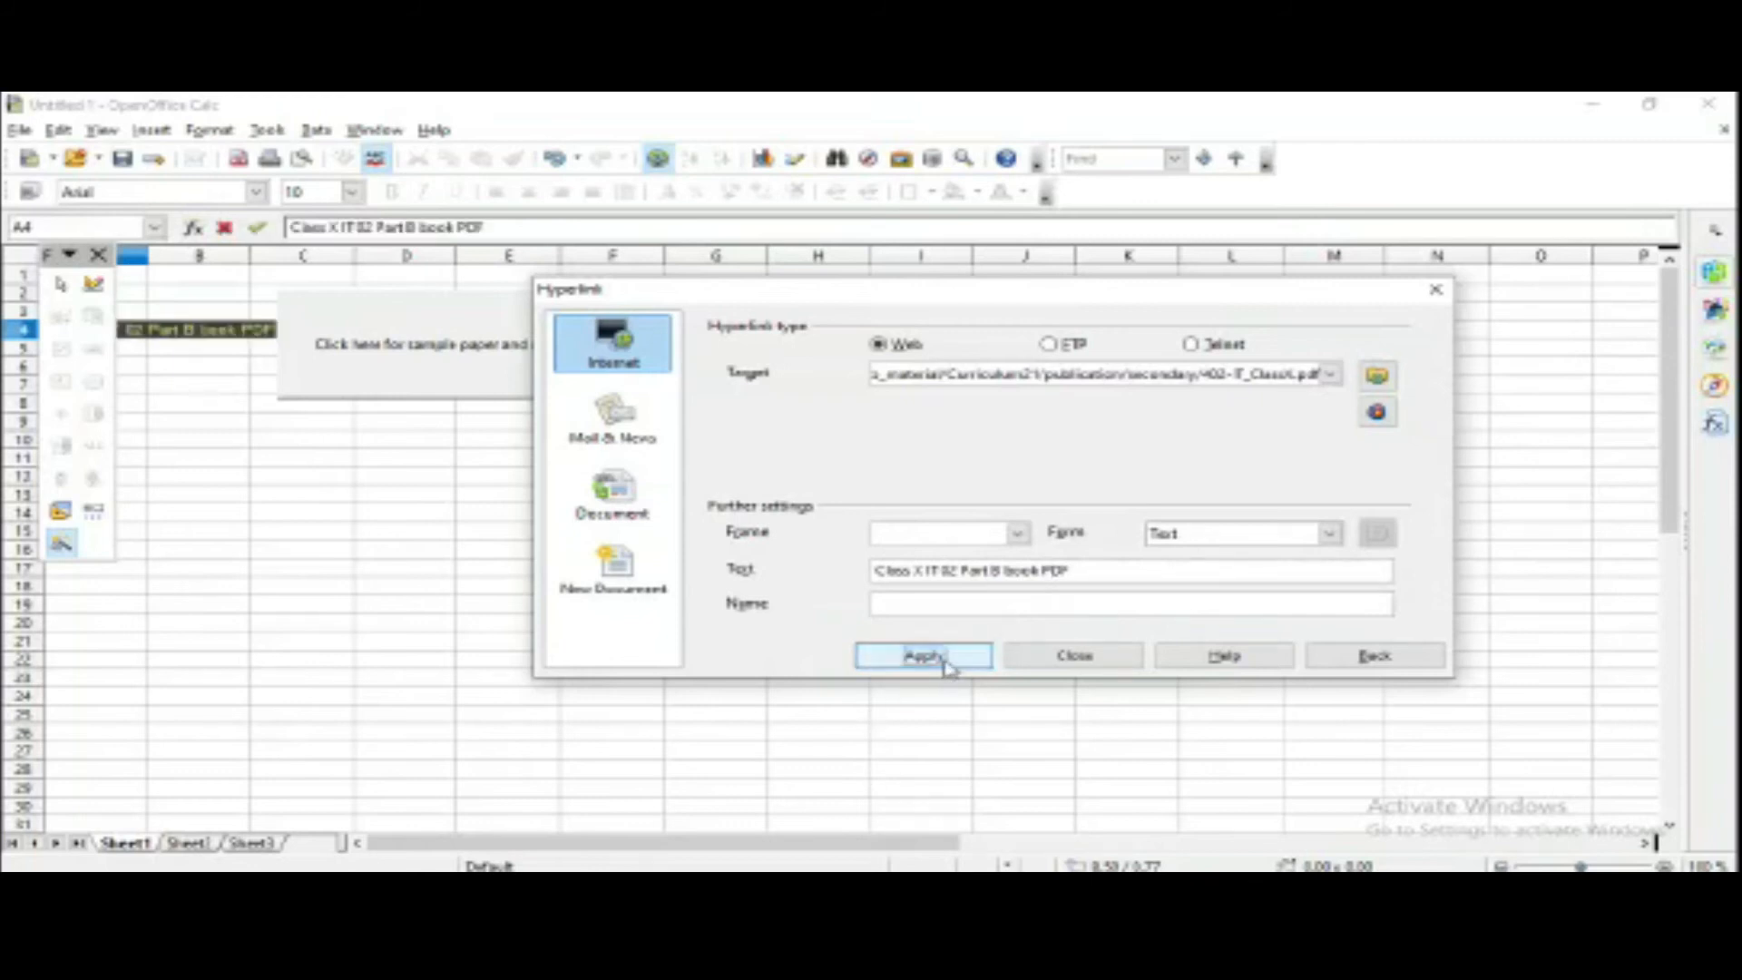
{"action": "left_click", "coordinate": [1070, 655]}
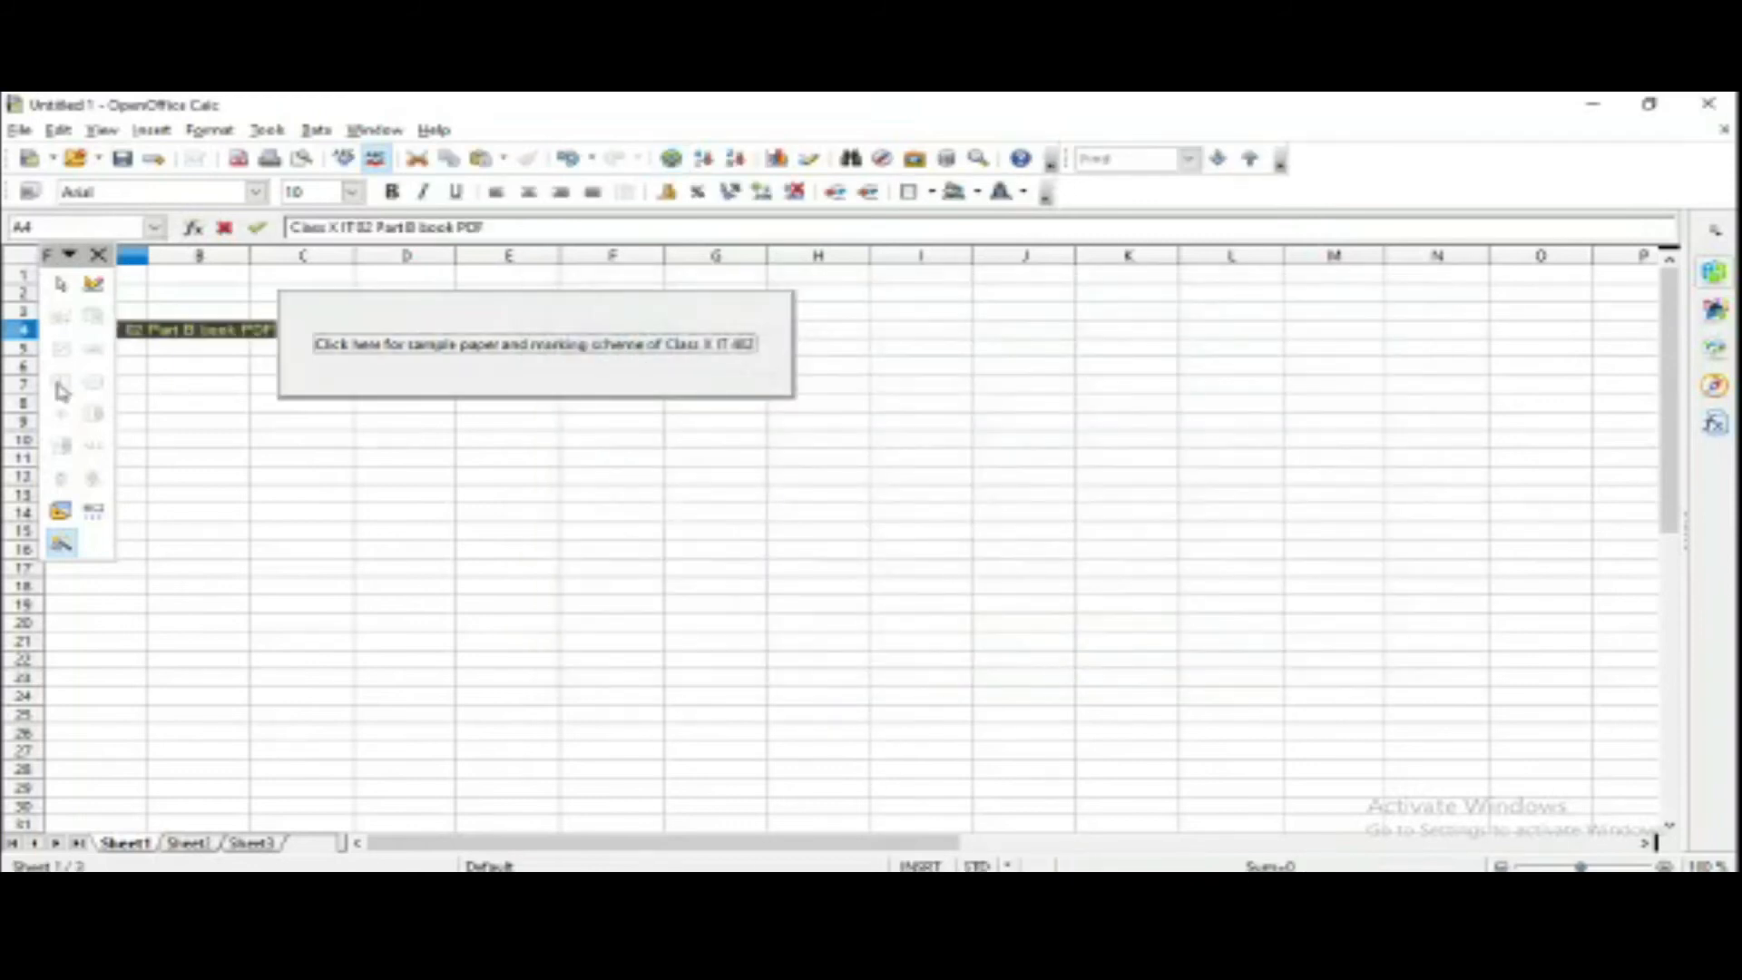
{"action": "left_click", "coordinate": [405, 439]}
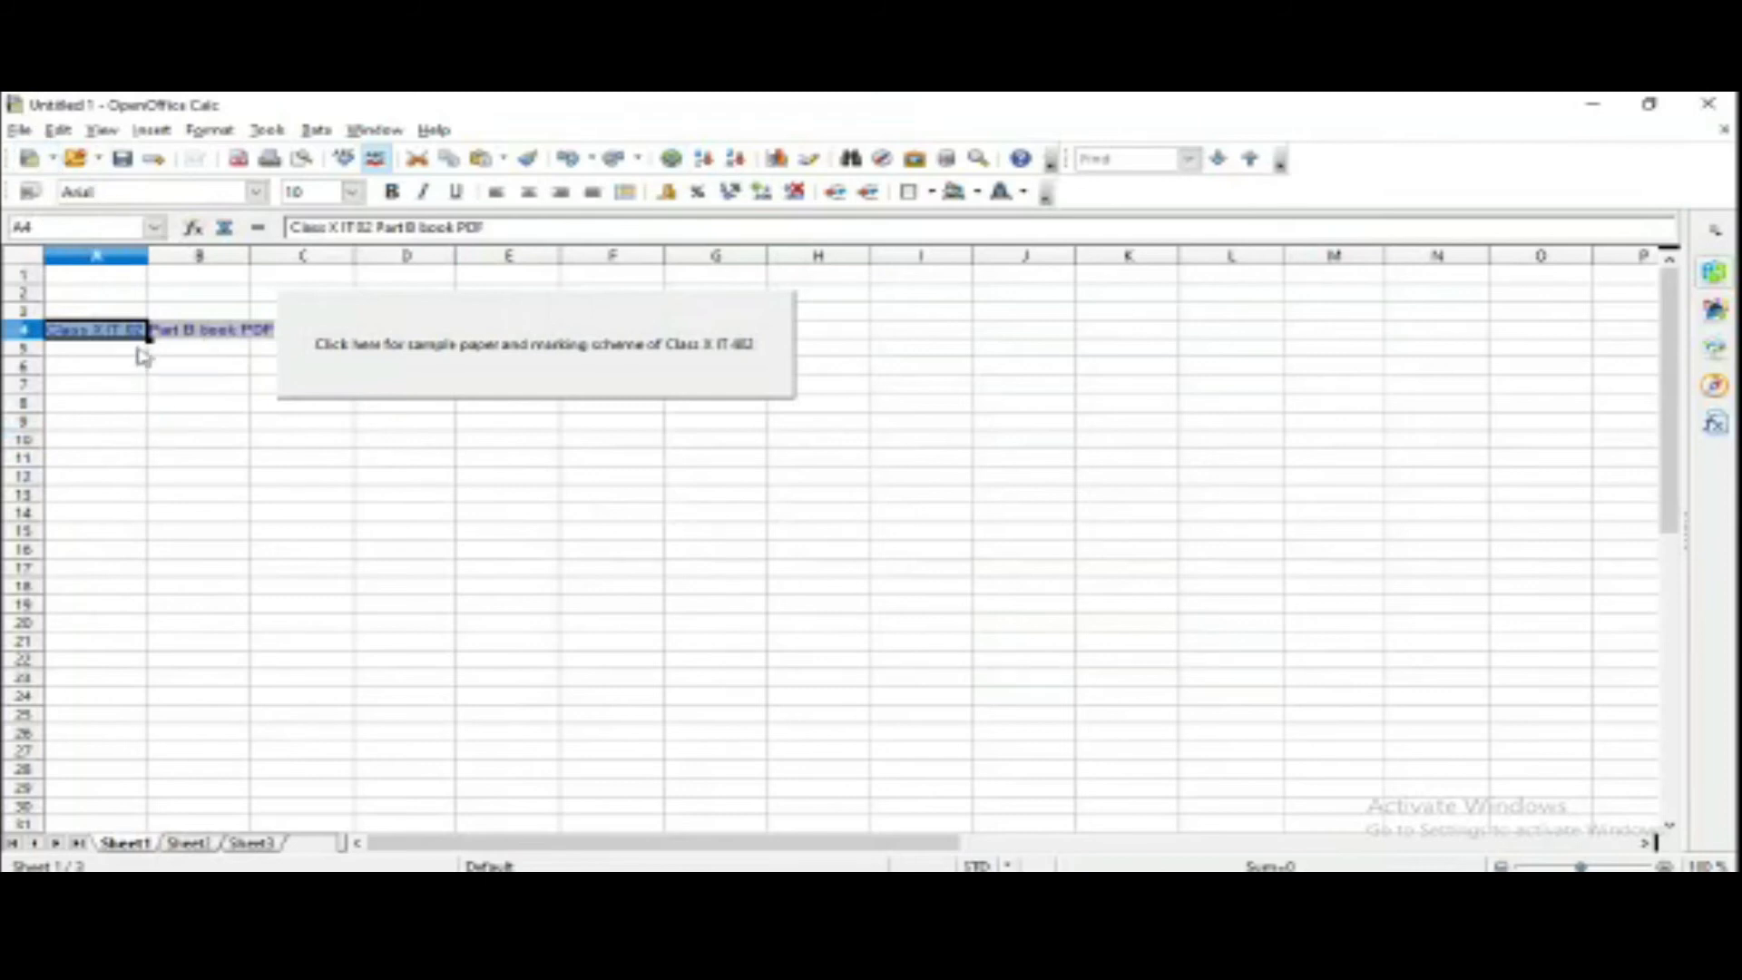
Move the "Class X IT 02 Part B book PDF" hyperlink from cell A4 to cell D9
{"action": "mouse_move", "coordinate": [129, 341]}
{"action": "key", "text": "BackSpace"}
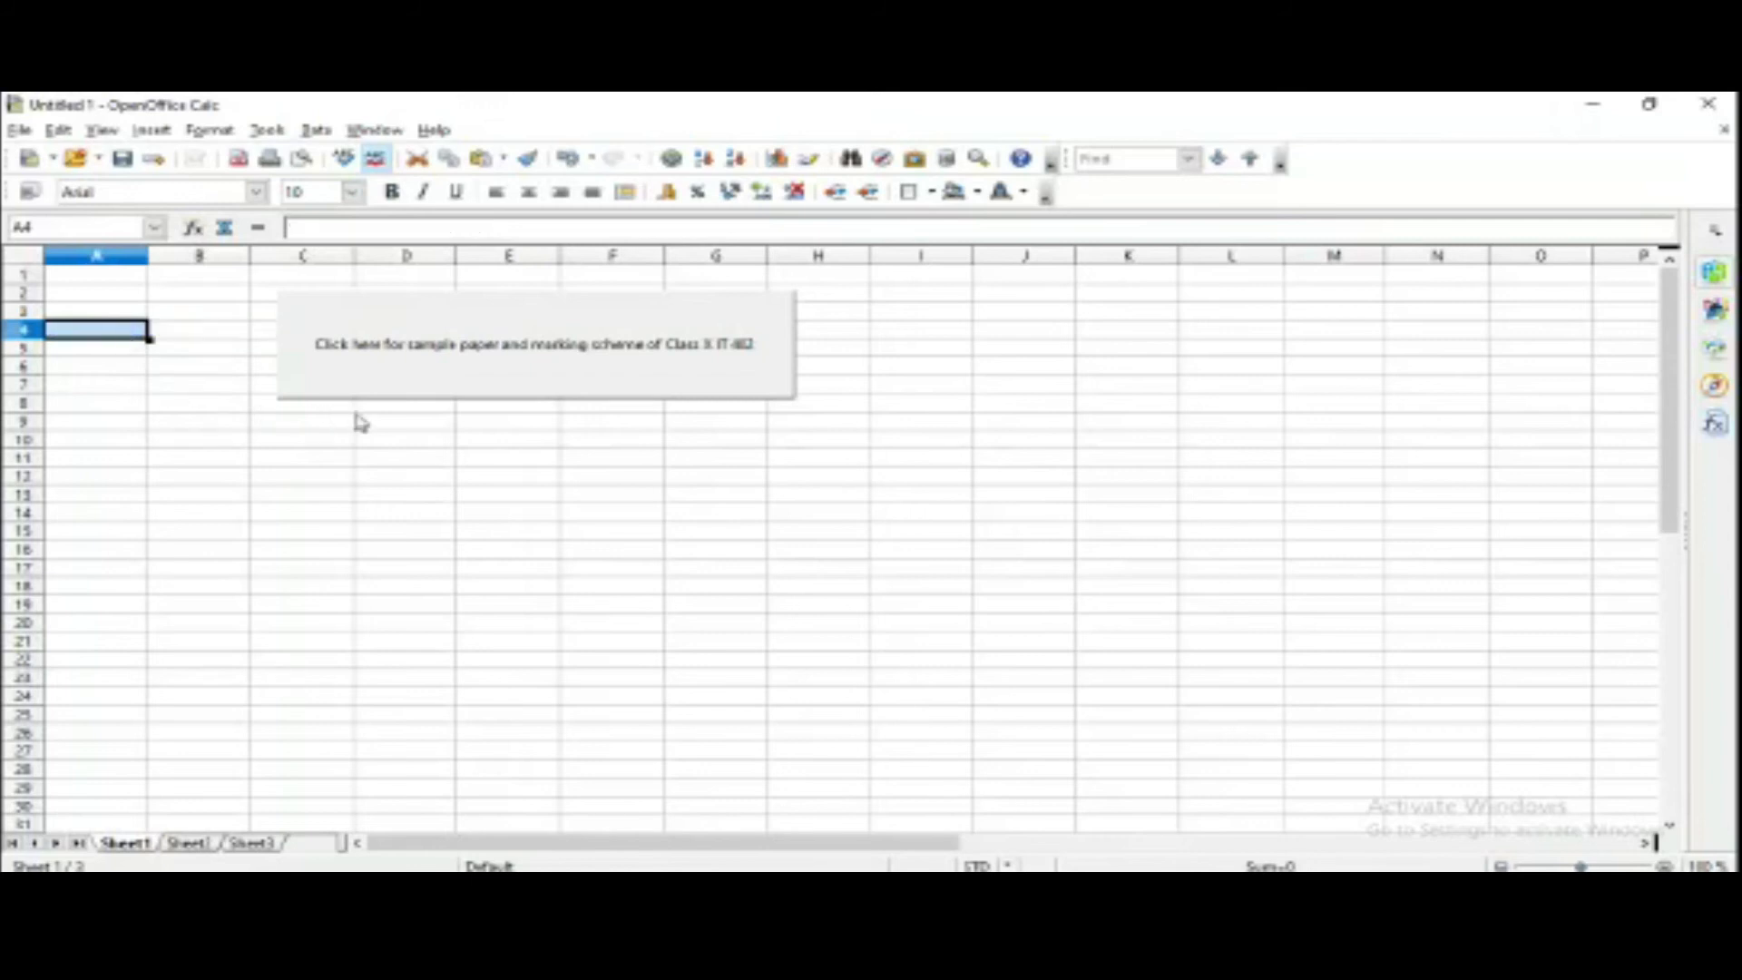
{"action": "left_click", "coordinate": [401, 426]}
{"action": "type", "text": "Class X IT 02 Part B book PDF"}
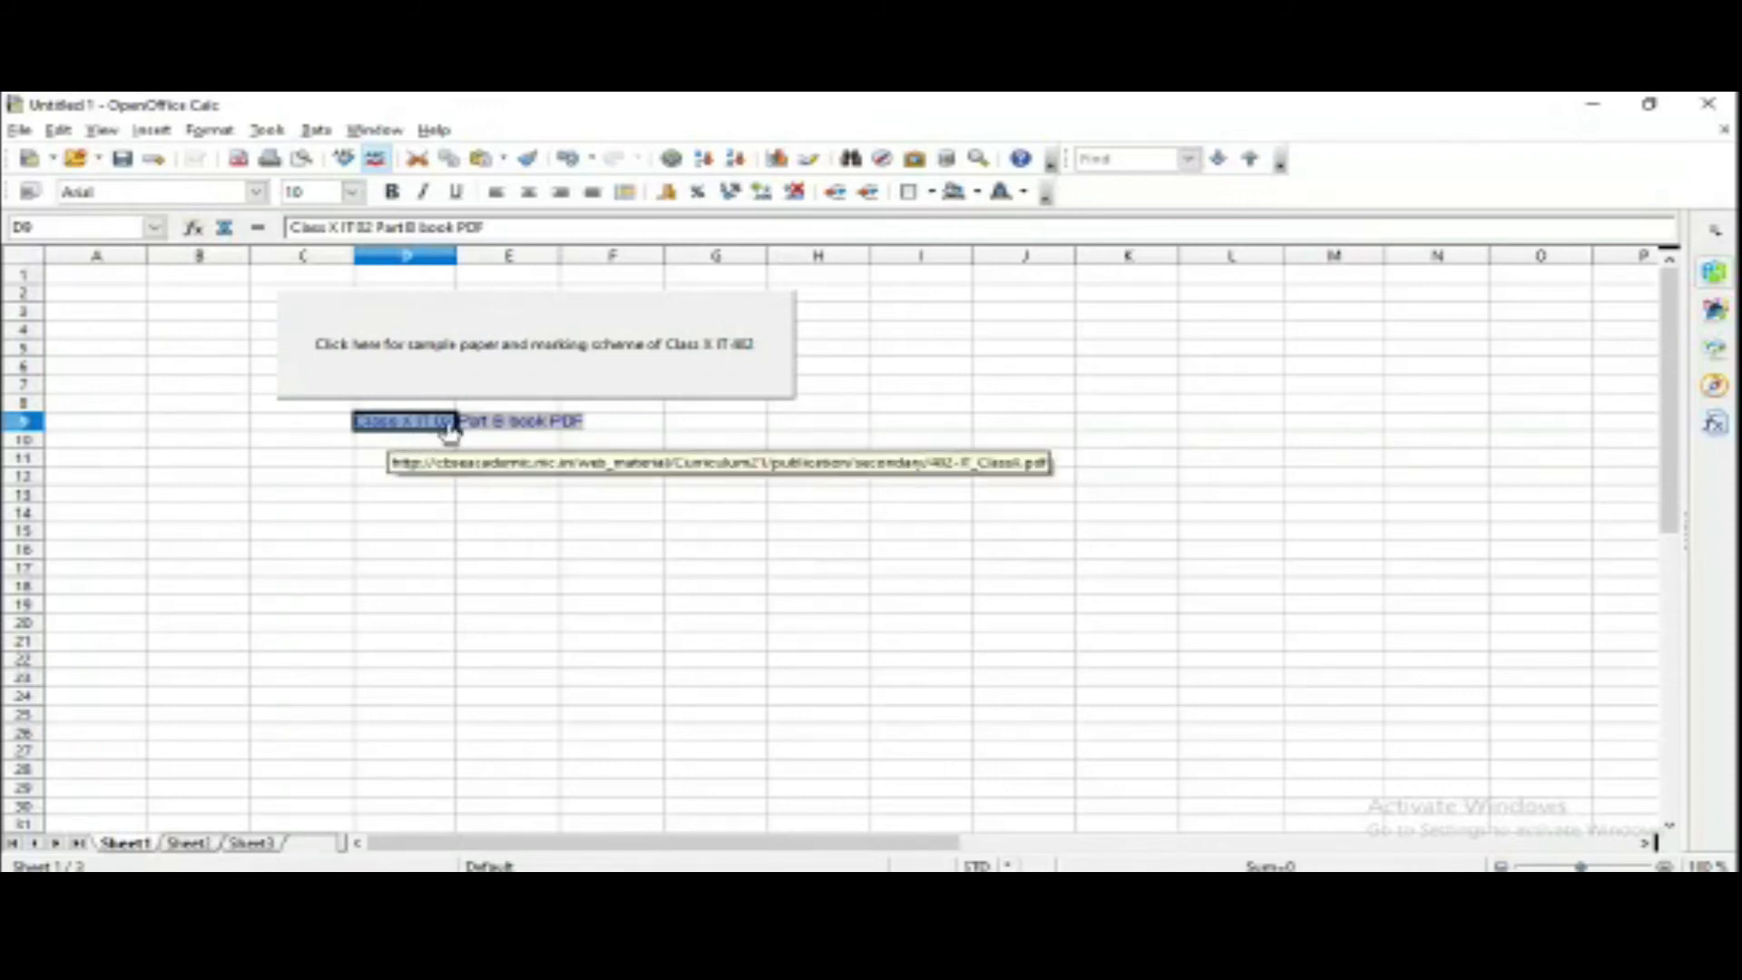
Select cell D13, test the D9 hyperlink by skimming the PDF it opens, and return to the spreadsheet
{"action": "left_click", "coordinate": [426, 494]}
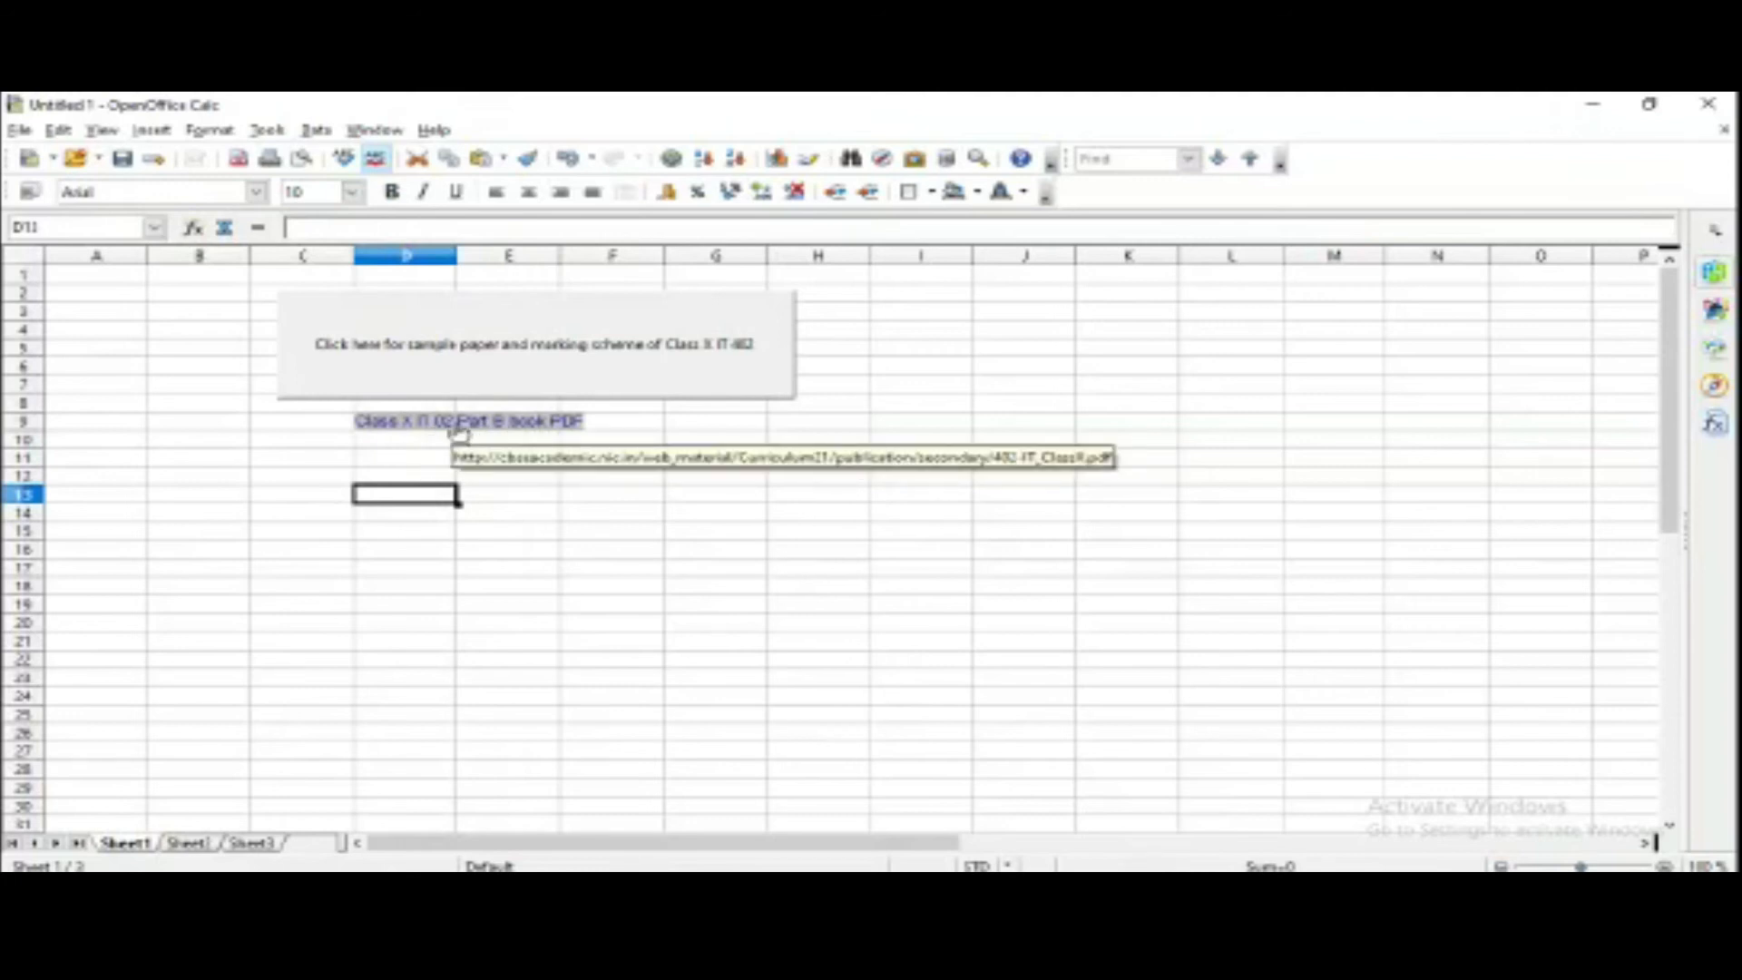
{"action": "left_click", "coordinate": [458, 427]}
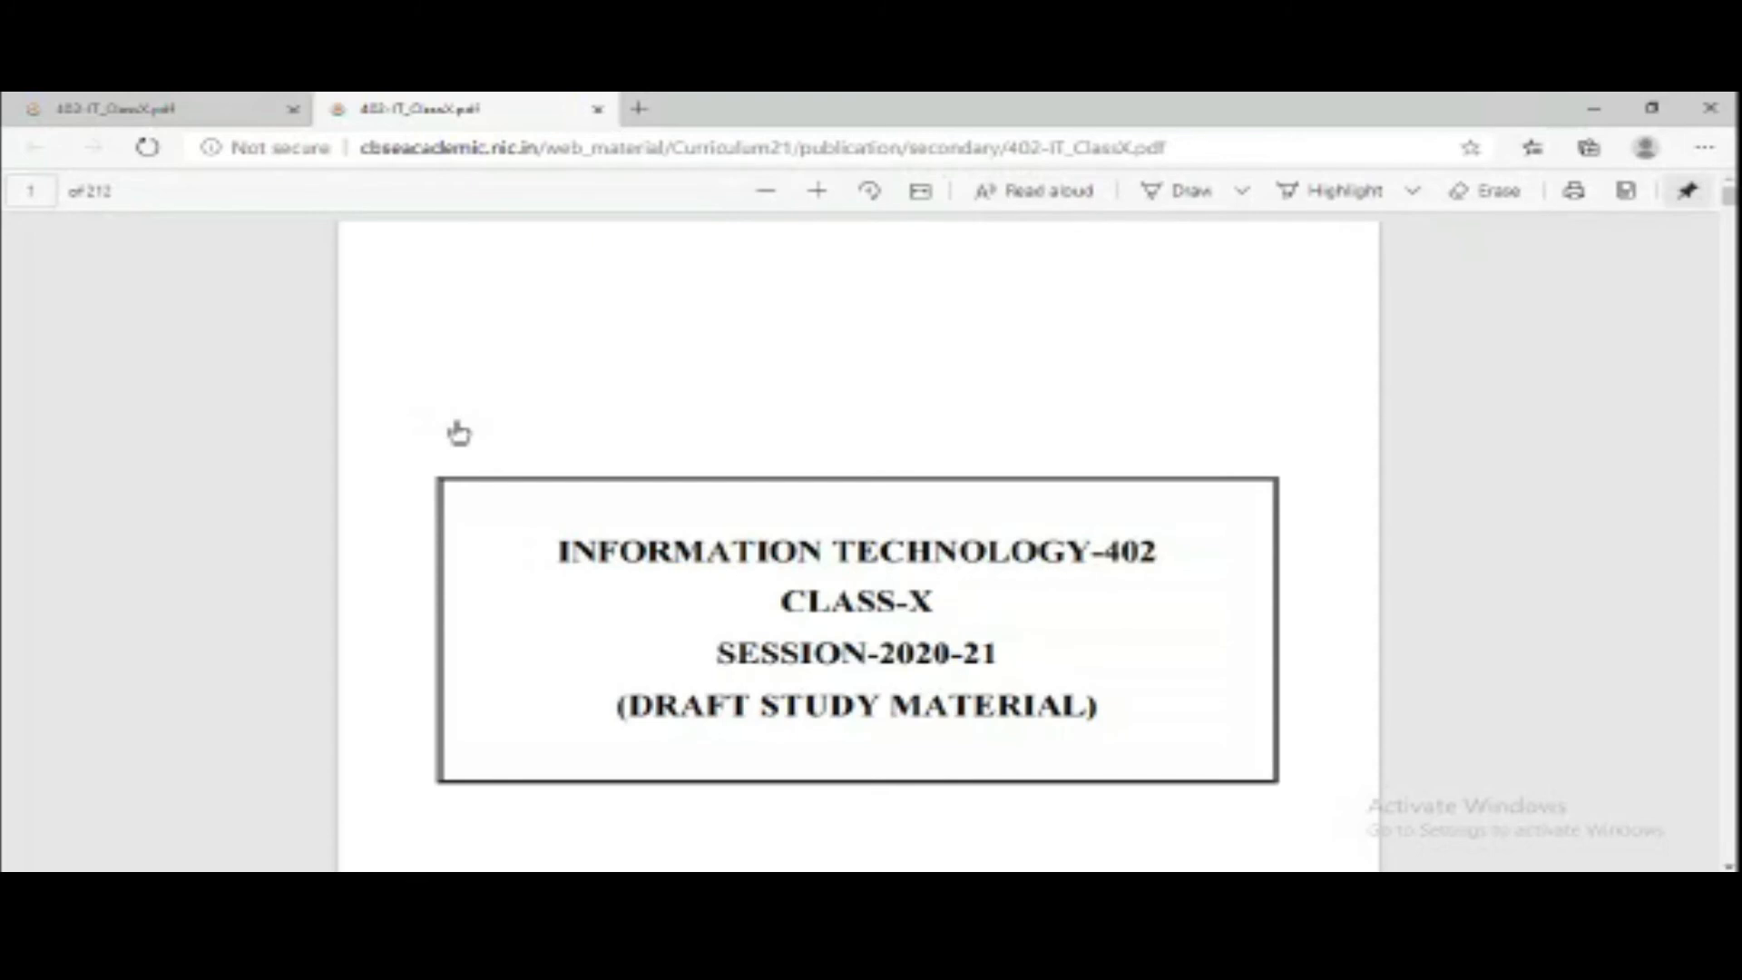
{"action": "scroll", "coordinate": [458, 433], "scroll_direction": "down", "scroll_amount": 15}
{"action": "scroll", "coordinate": [592, 413], "scroll_direction": "down", "scroll_amount": 20}
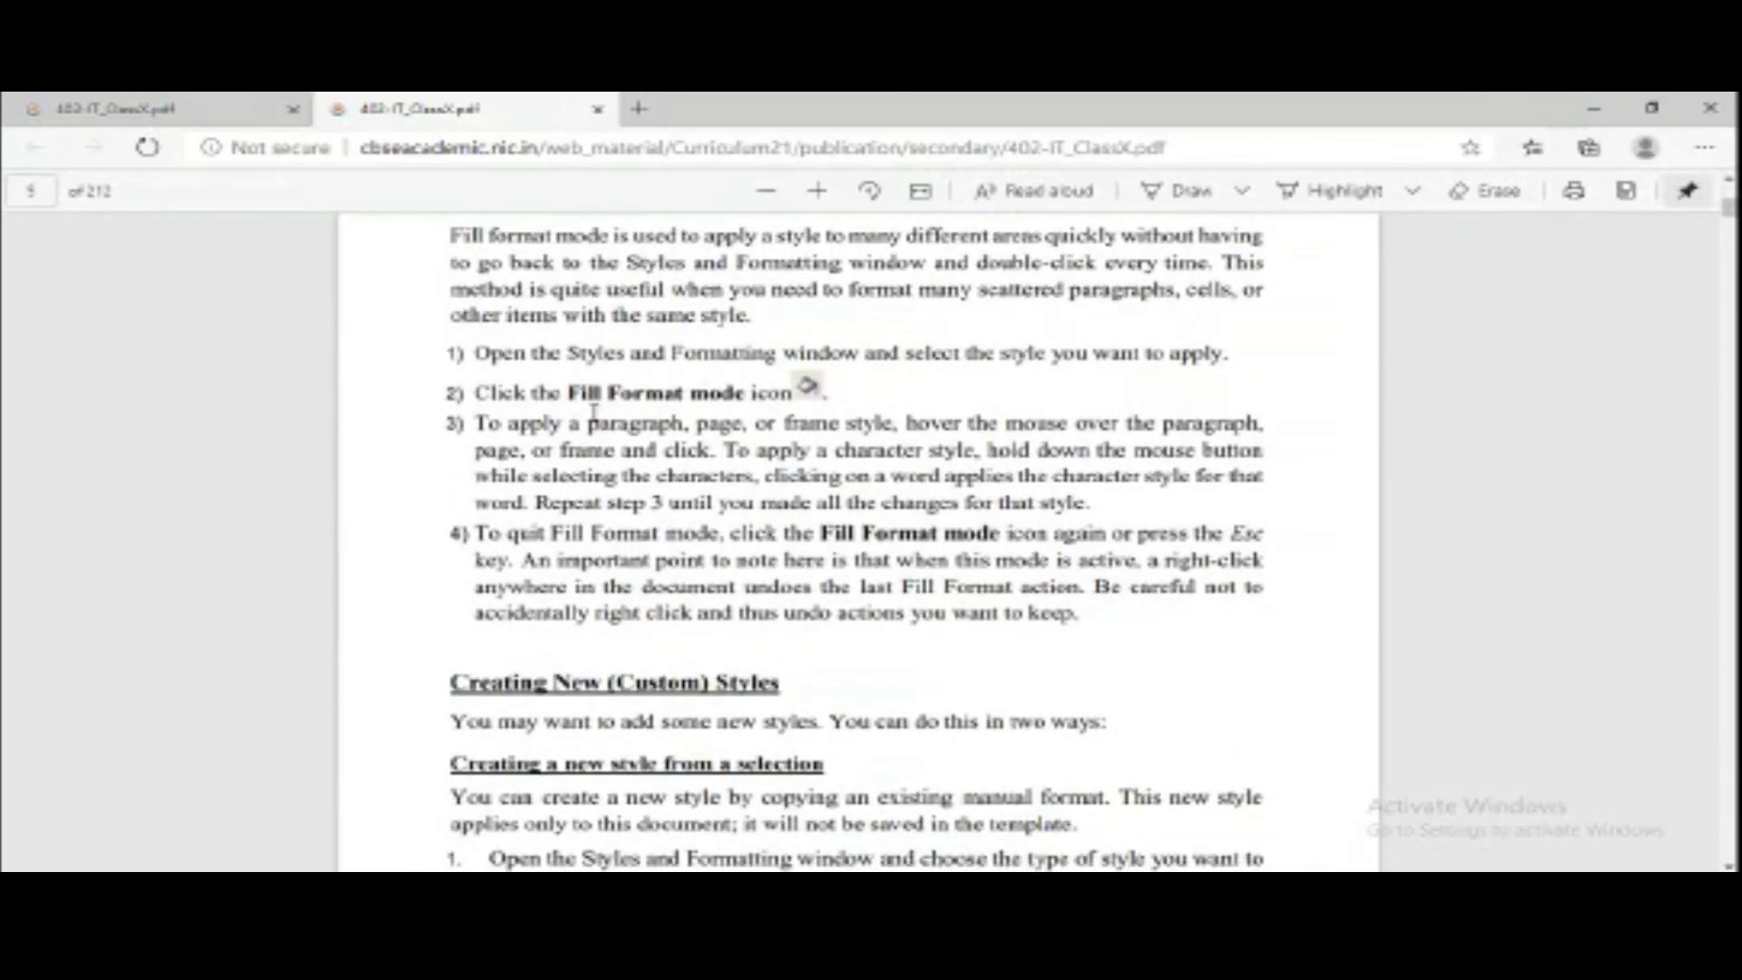
{"action": "scroll", "coordinate": [595, 414], "scroll_direction": "up", "scroll_amount": 10}
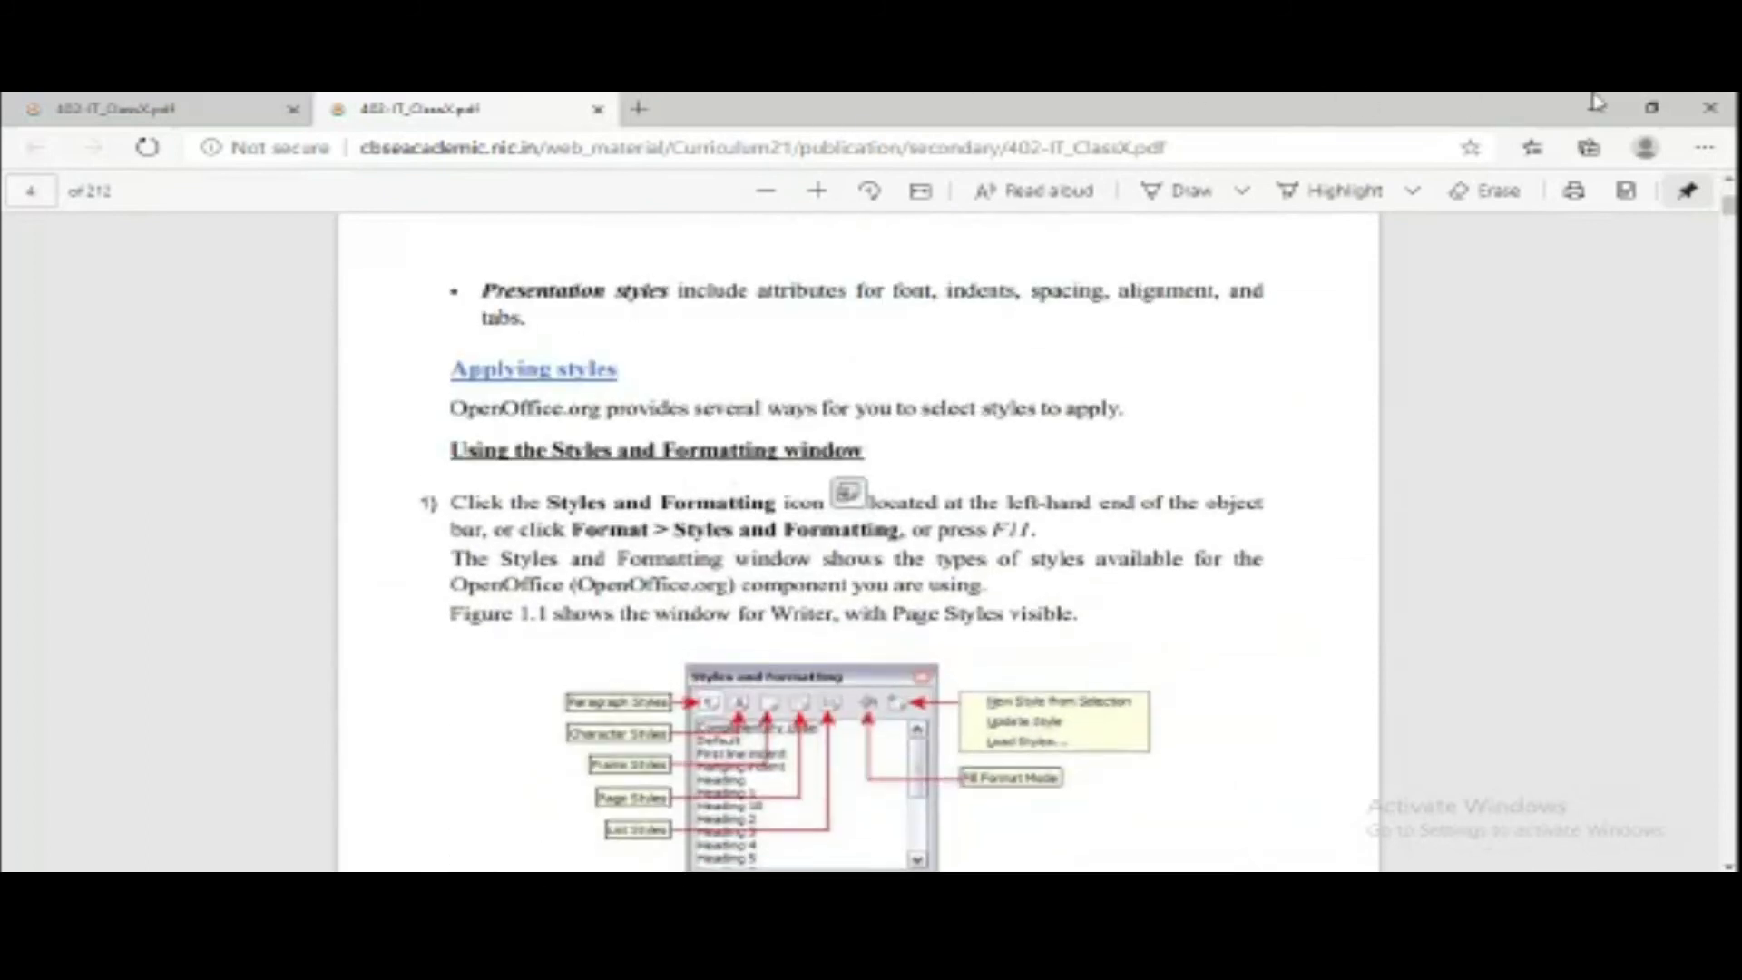
{"action": "left_click", "coordinate": [1586, 116]}
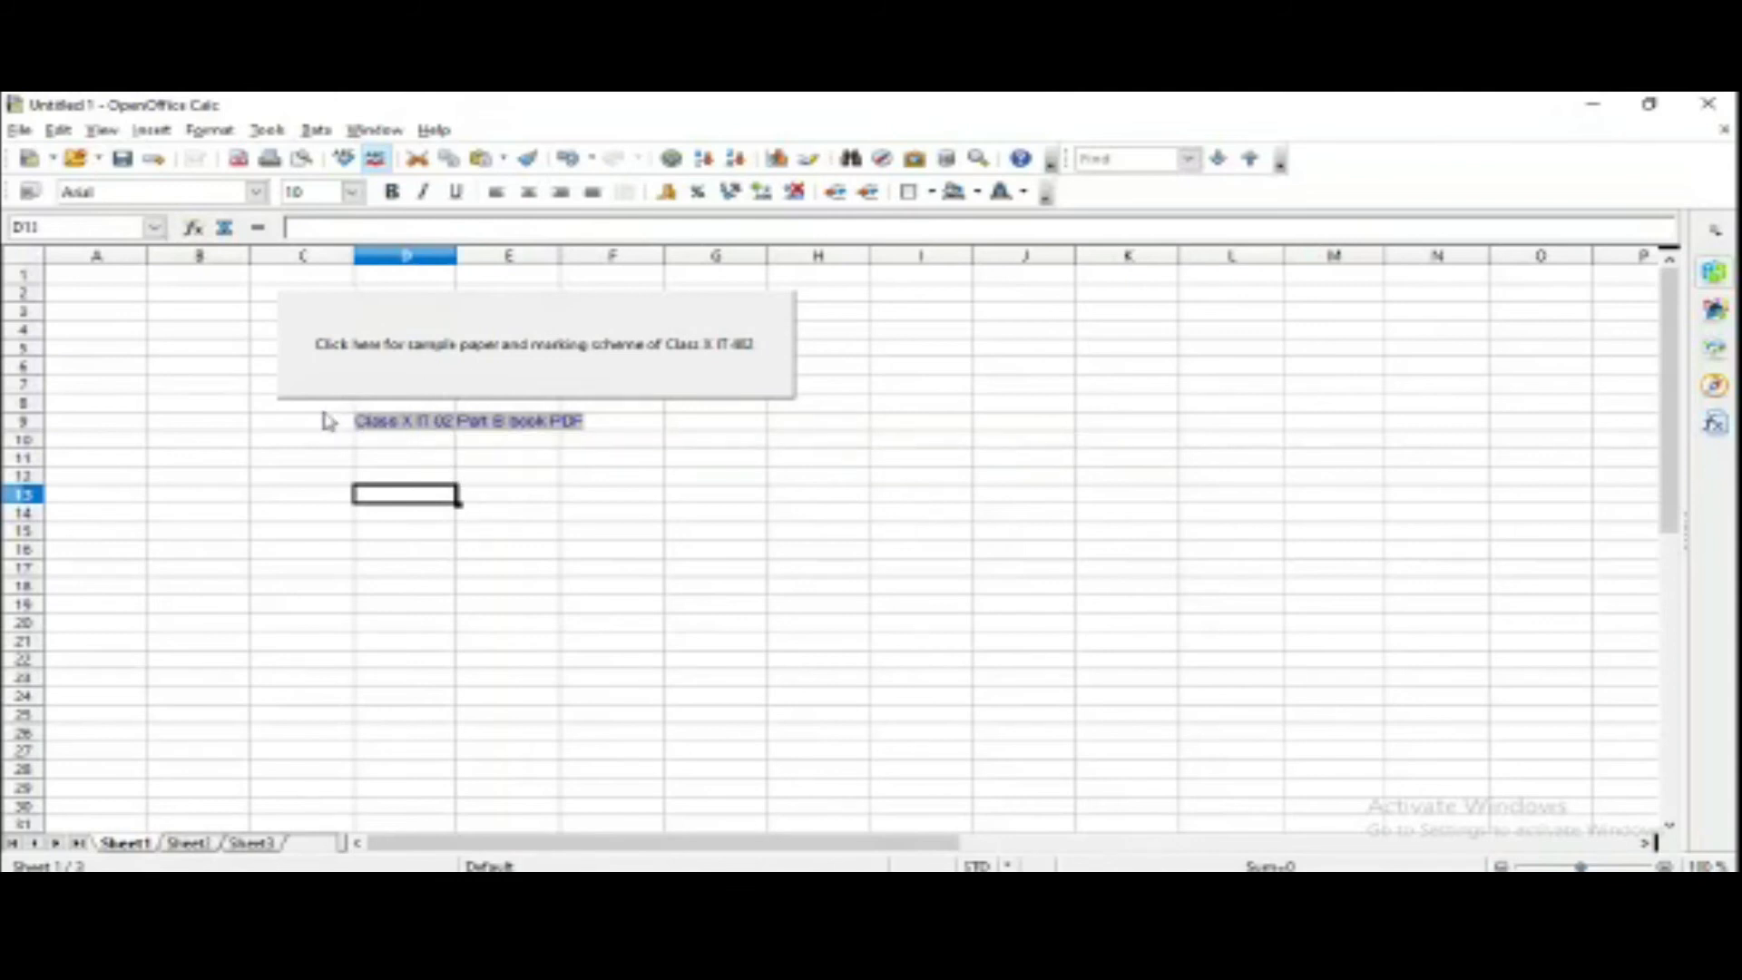
Start a document-type hyperlink in cell D13 and open the file browser for its path
{"action": "left_click", "coordinate": [149, 130]}
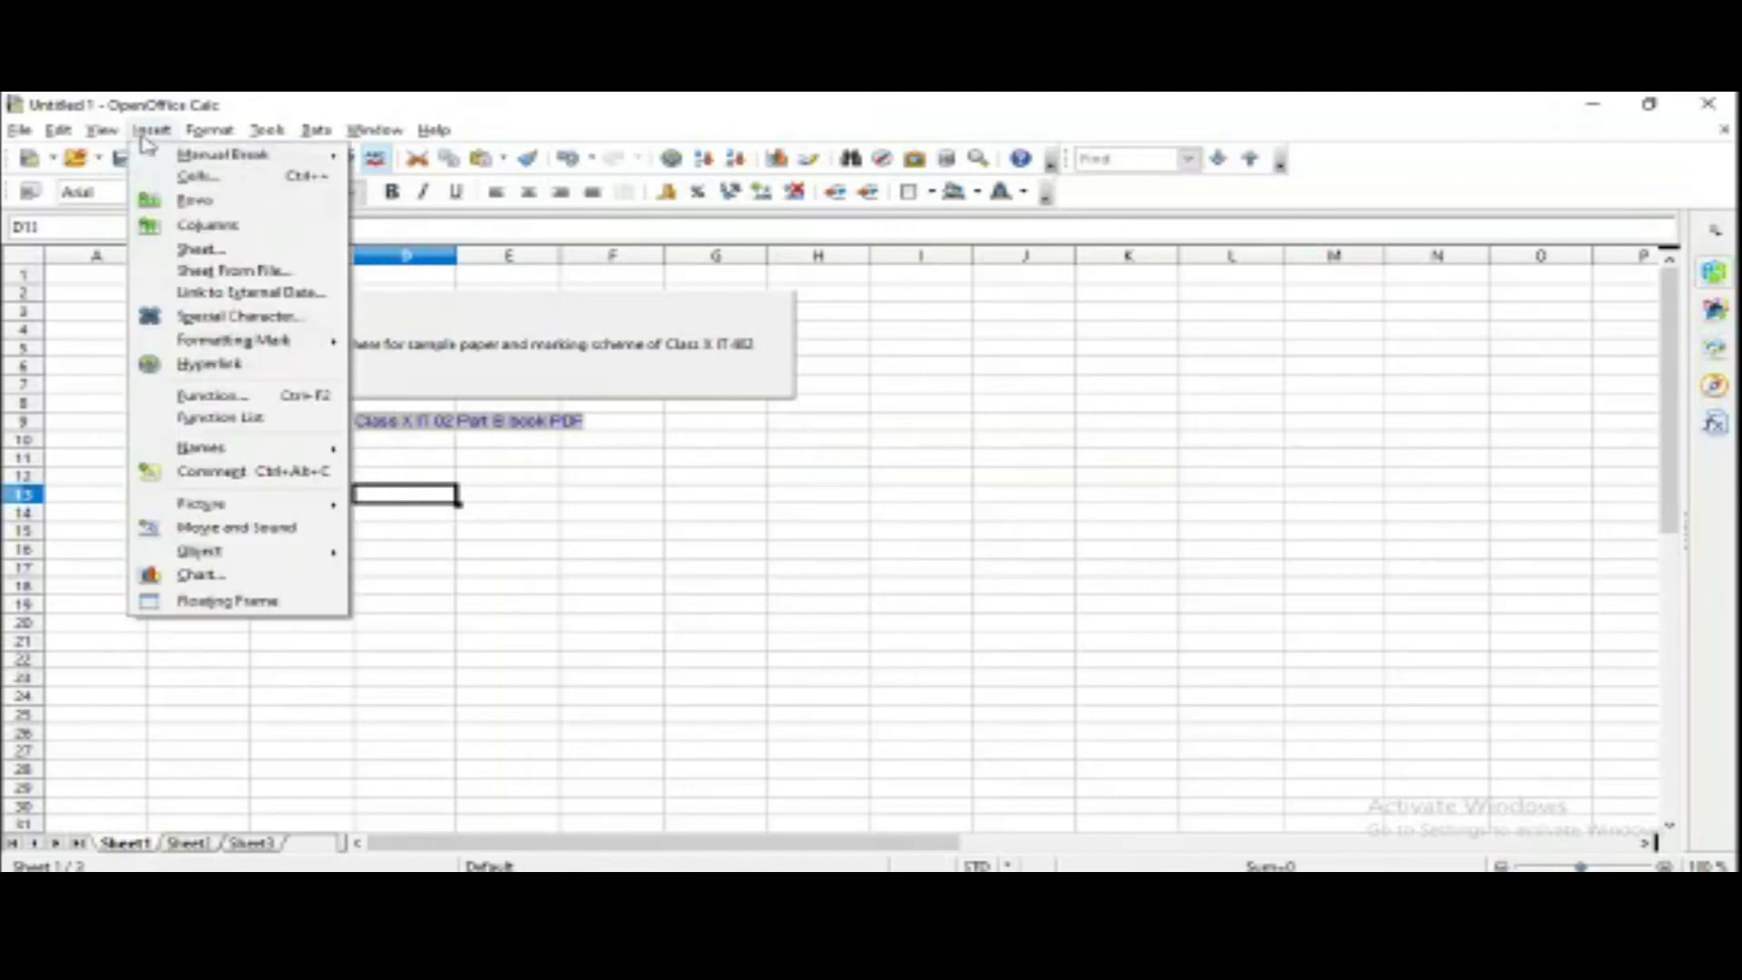
{"action": "left_click", "coordinate": [184, 372]}
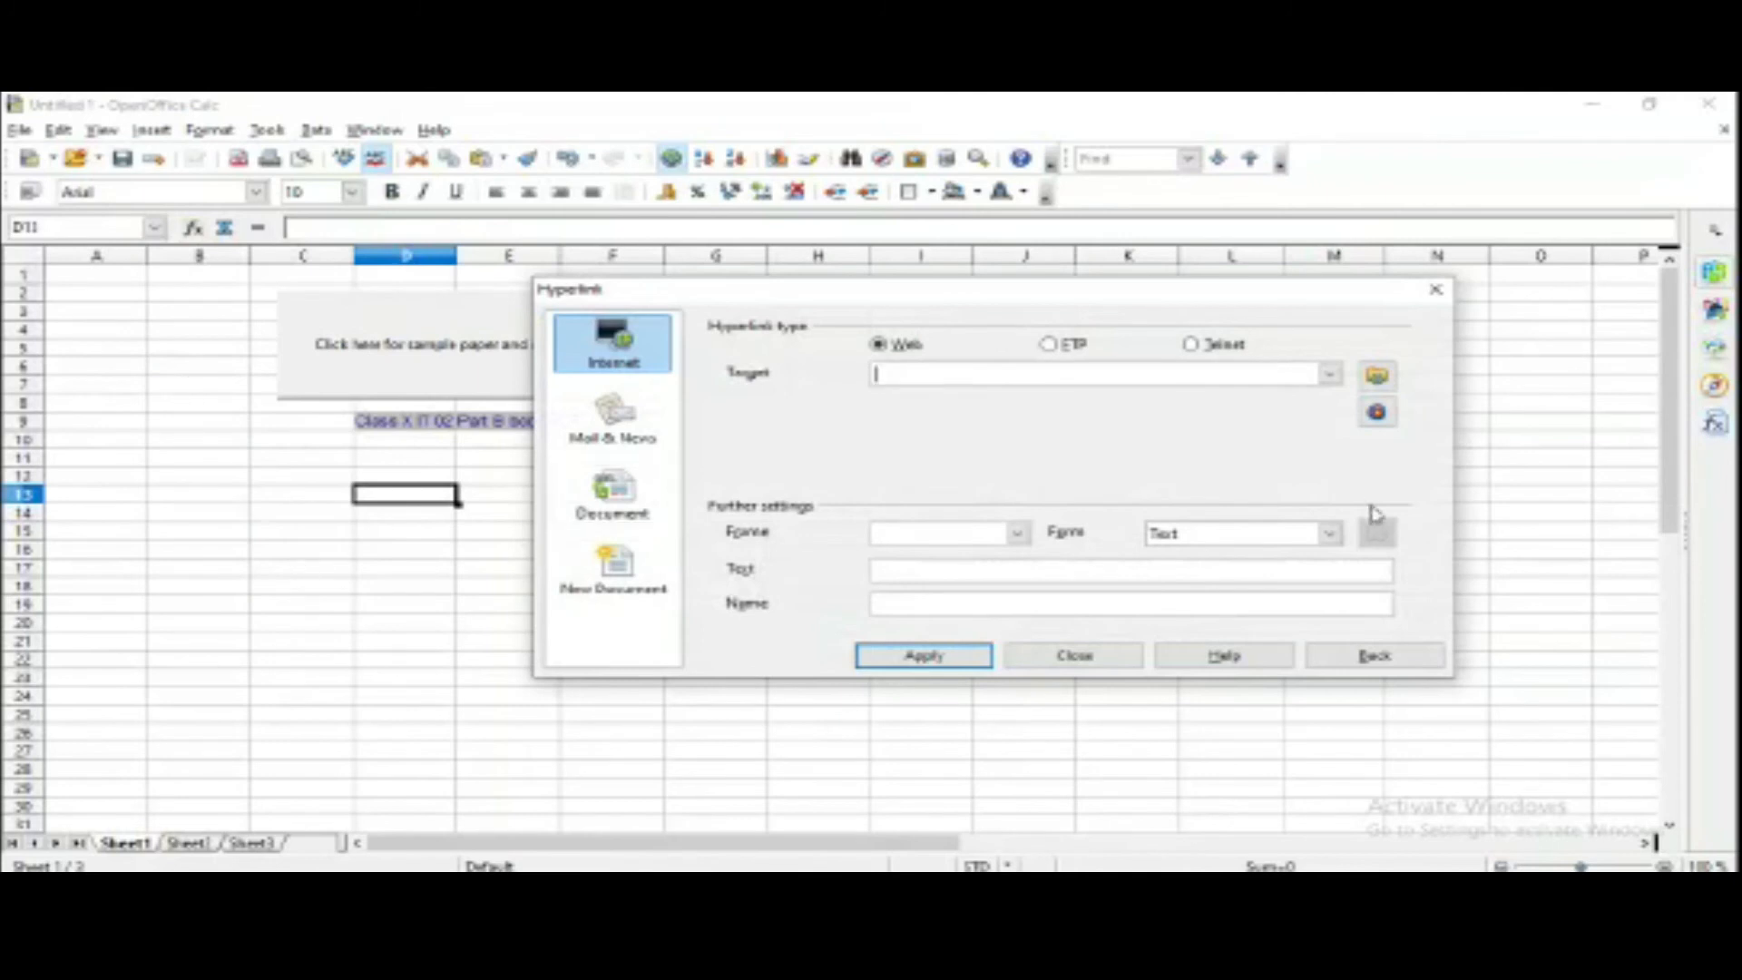
{"action": "left_click", "coordinate": [618, 490]}
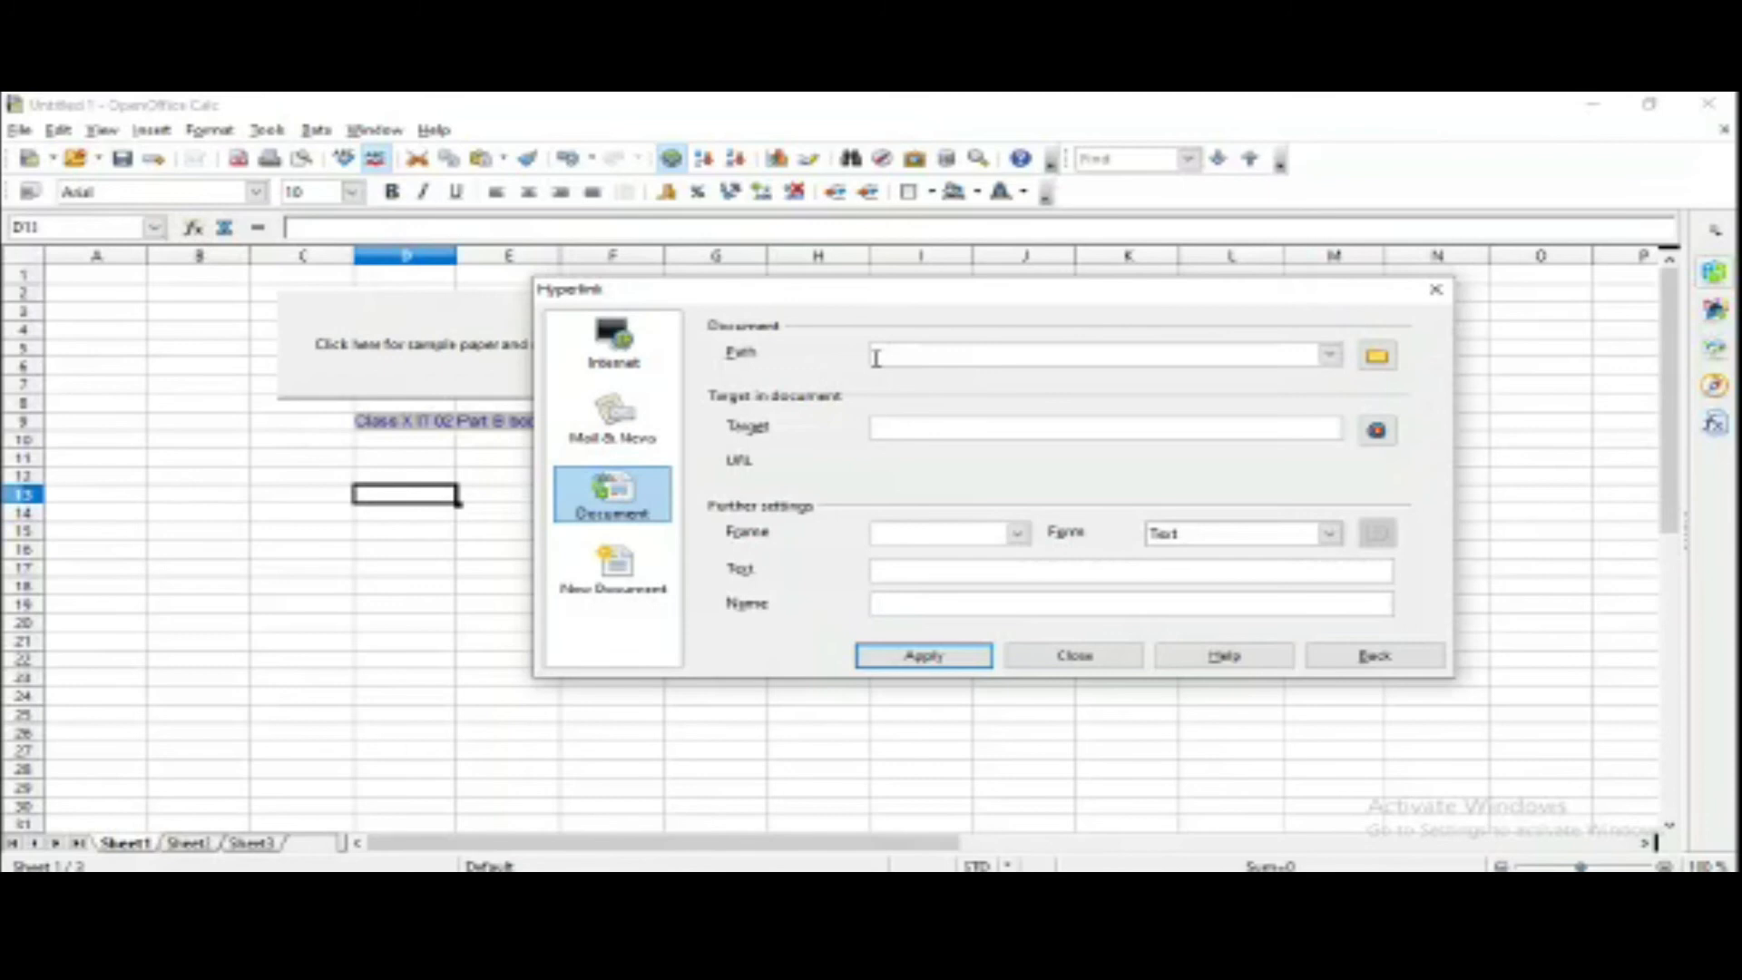
{"action": "left_click", "coordinate": [1377, 358]}
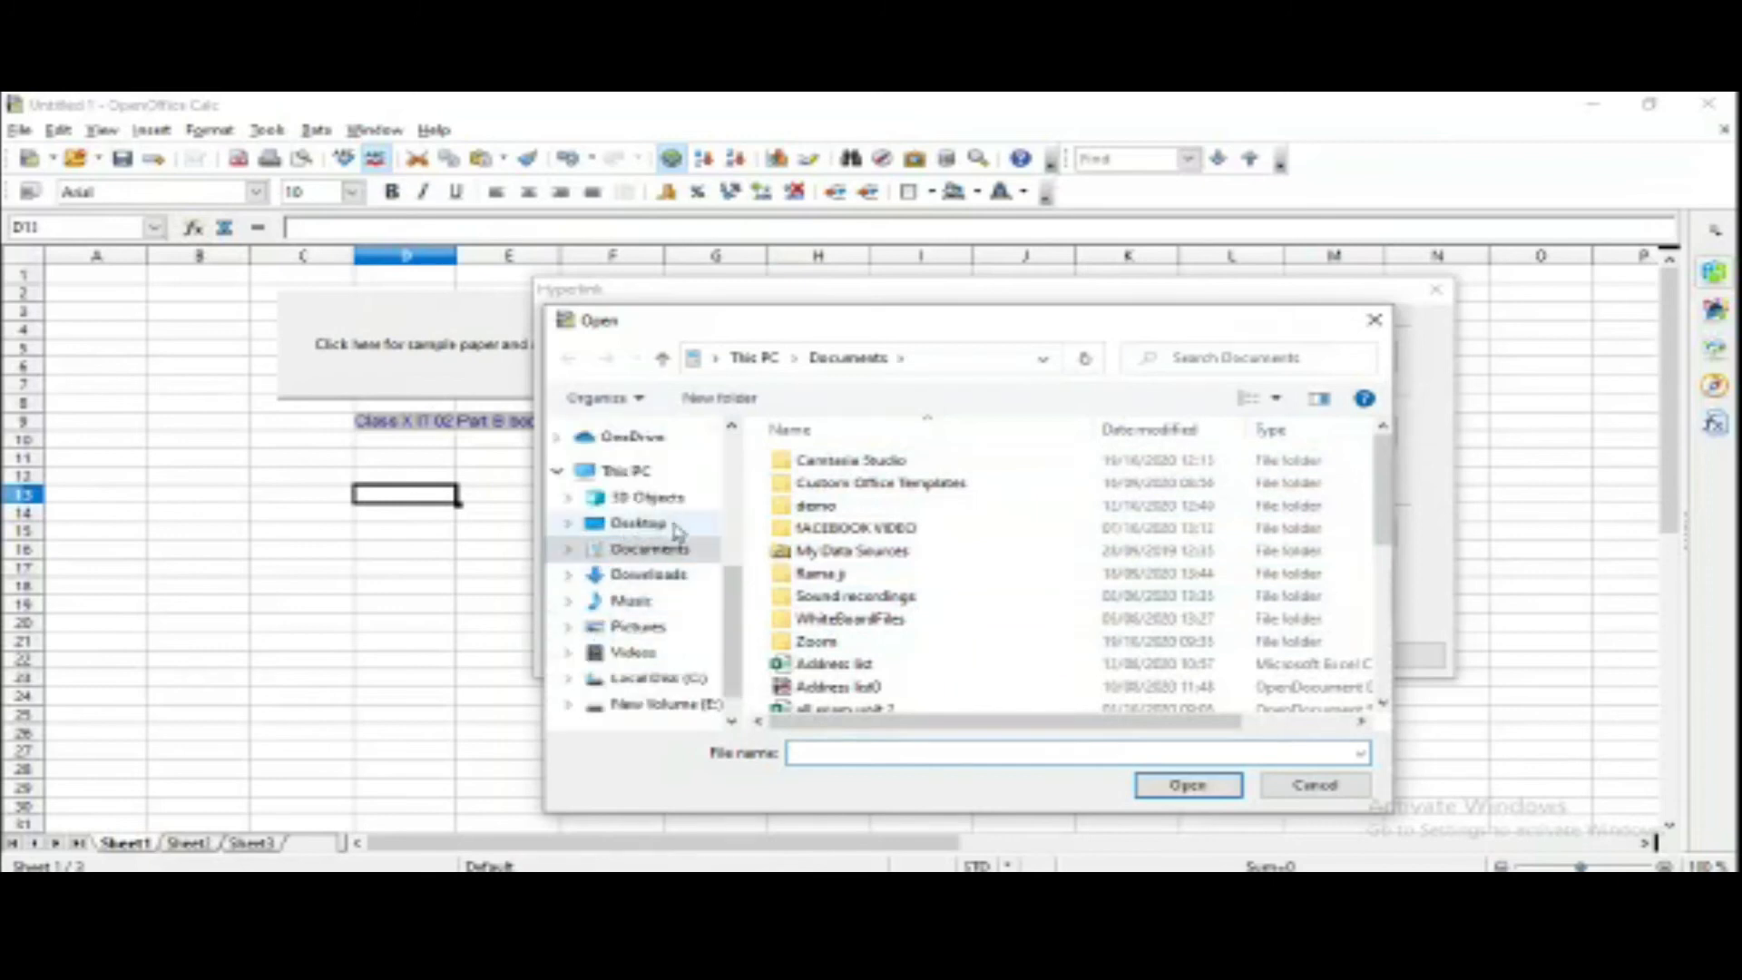
Set the hyperlink's path to the MP4 file "Unit3 Digital Documentation Class IX IT 402" in its folder under Documents > Camtasia Studio
{"action": "scroll", "coordinate": [671, 640], "scroll_direction": "down", "scroll_amount": 1}
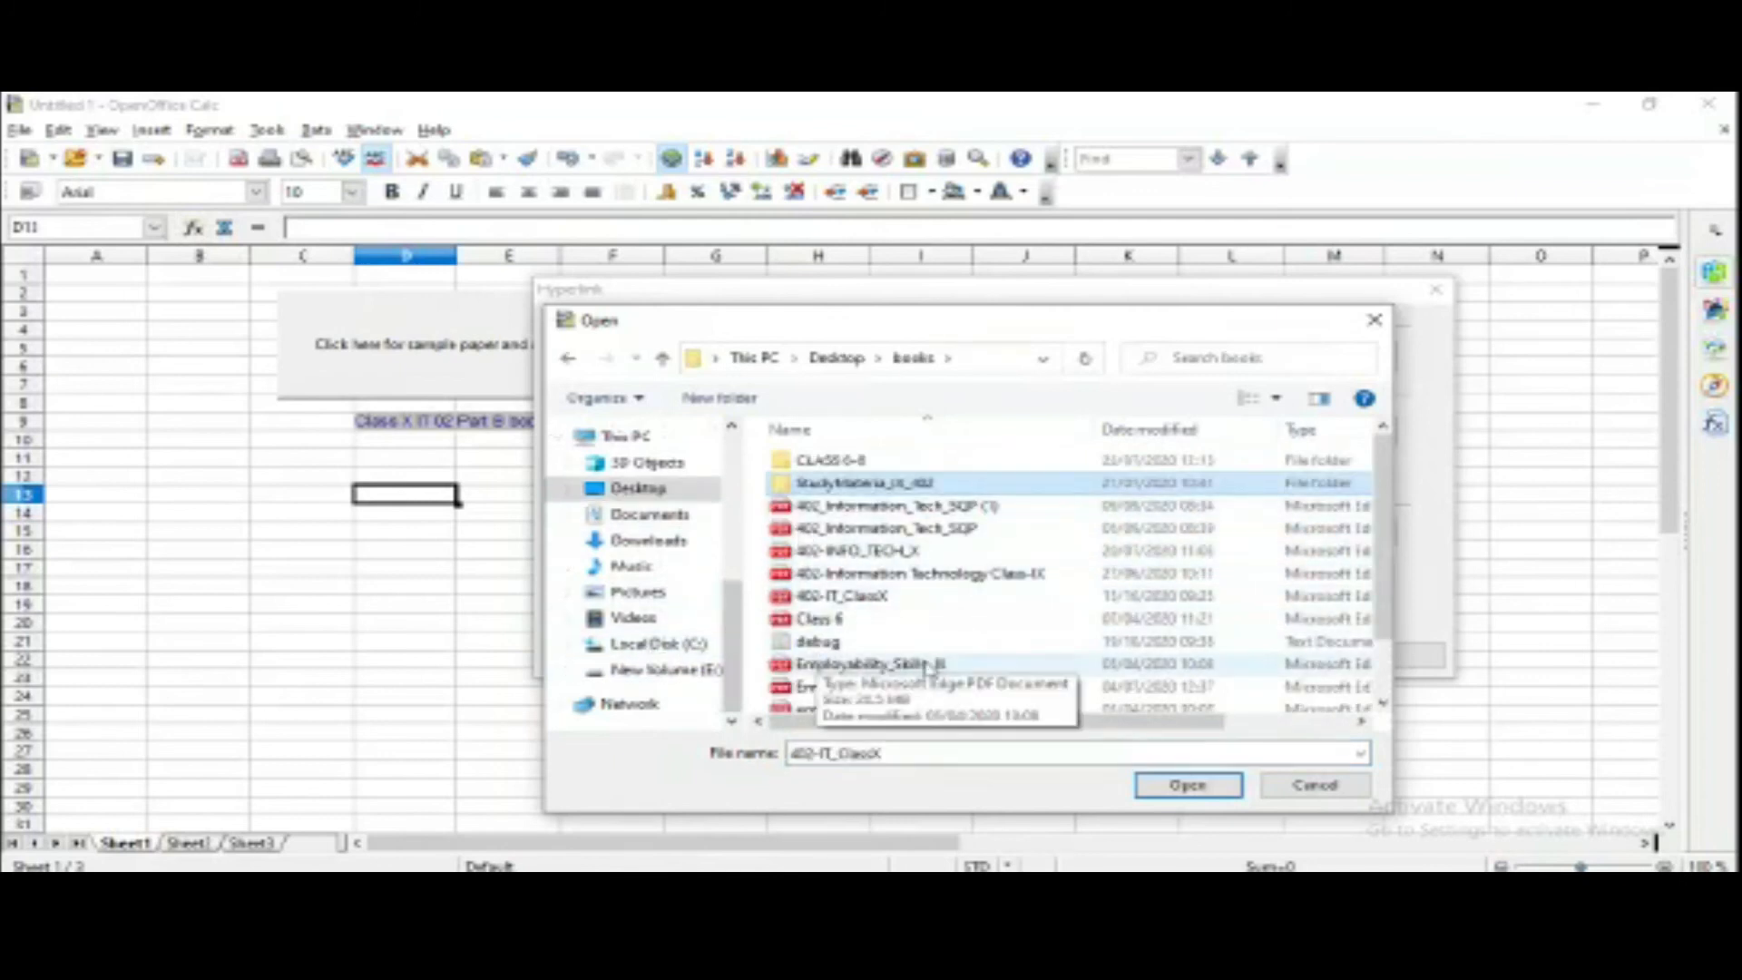
{"action": "left_click", "coordinate": [659, 517]}
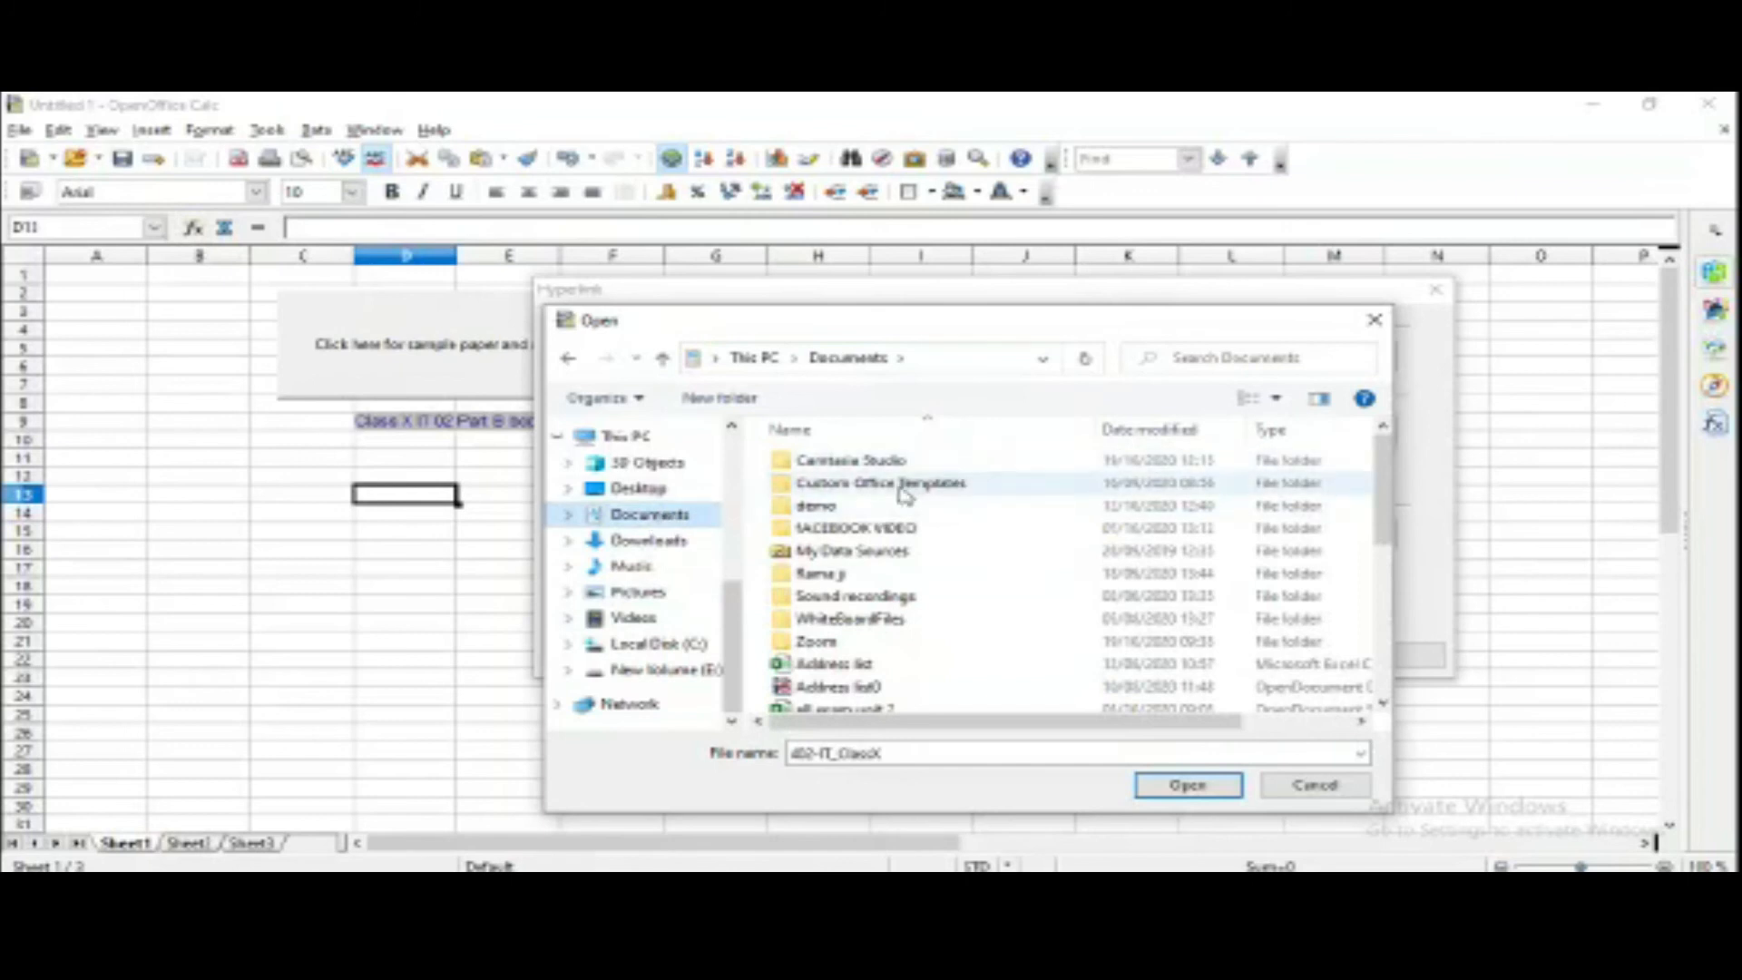
{"action": "double_click", "coordinate": [817, 462]}
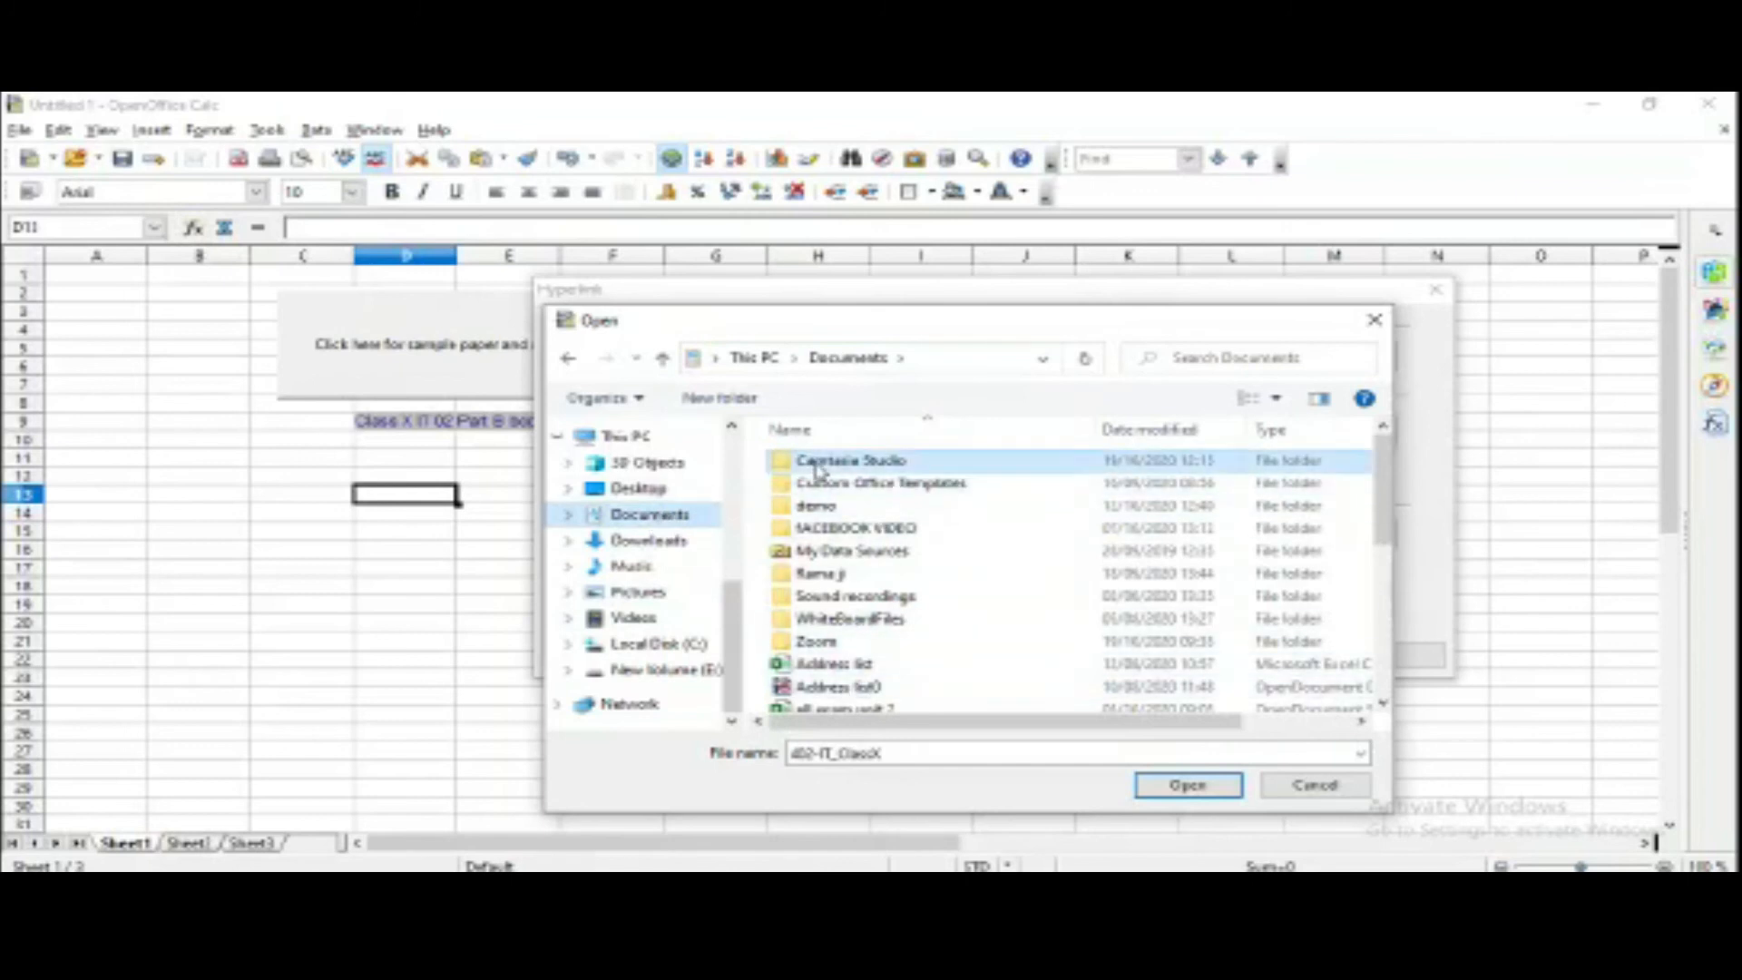
{"action": "scroll", "coordinate": [975, 621], "scroll_direction": "down", "scroll_amount": 3}
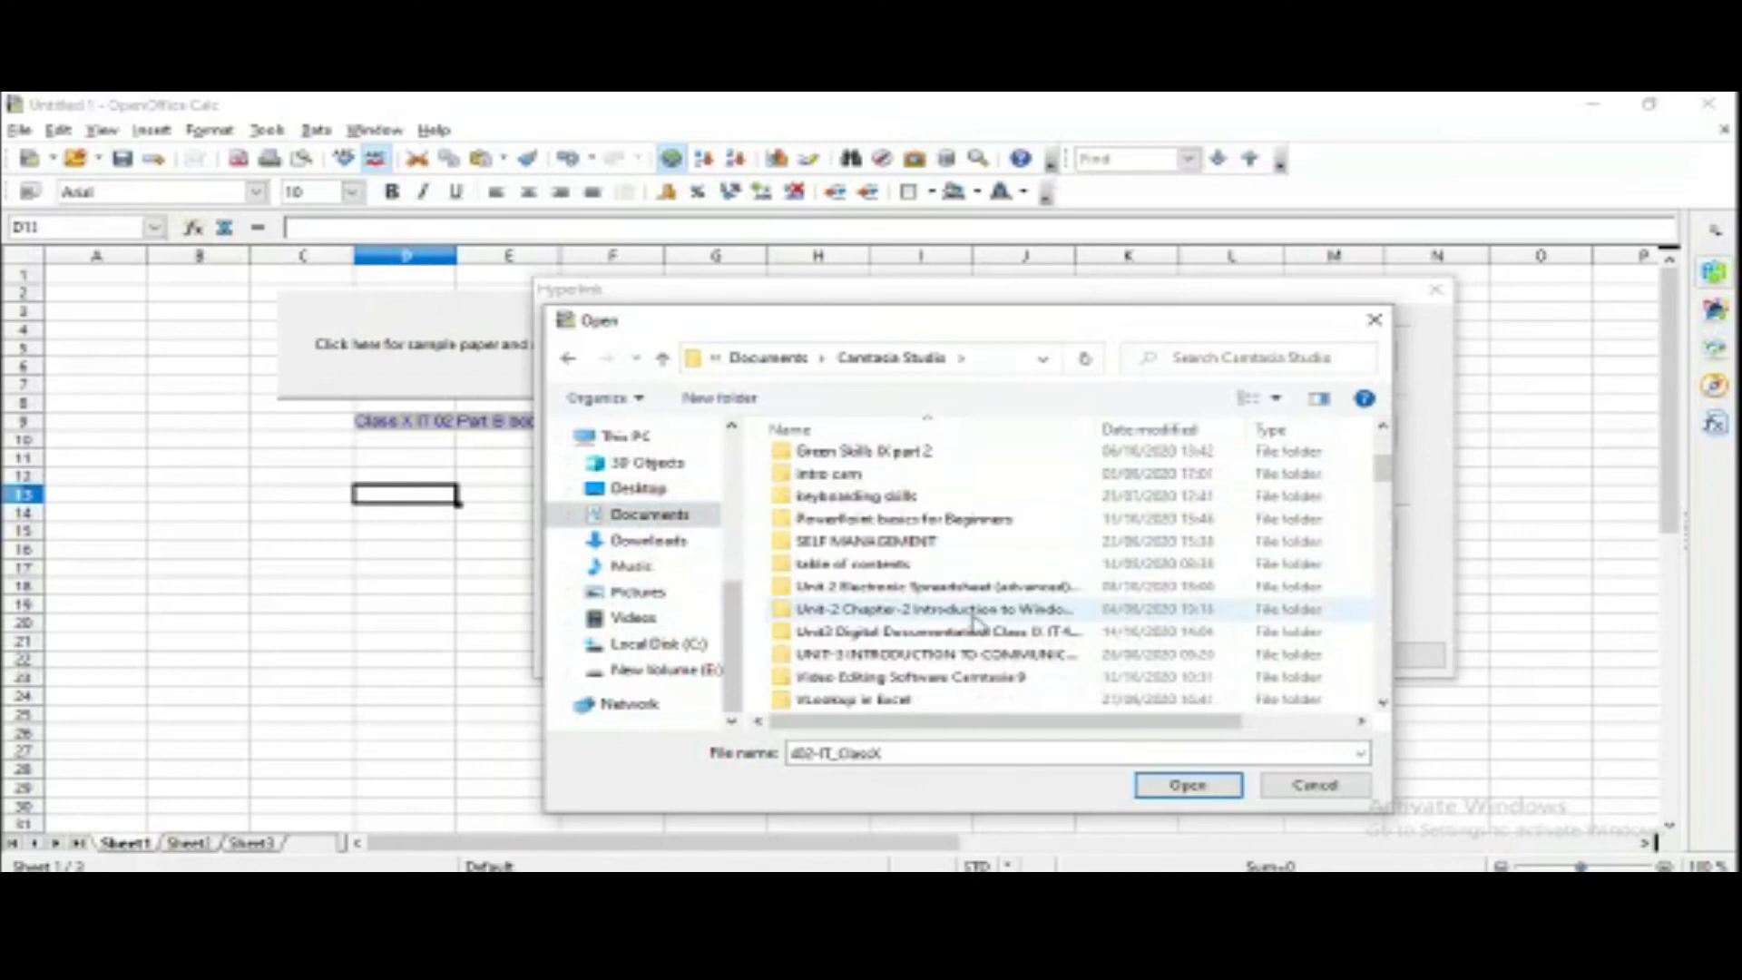
{"action": "double_click", "coordinate": [916, 635]}
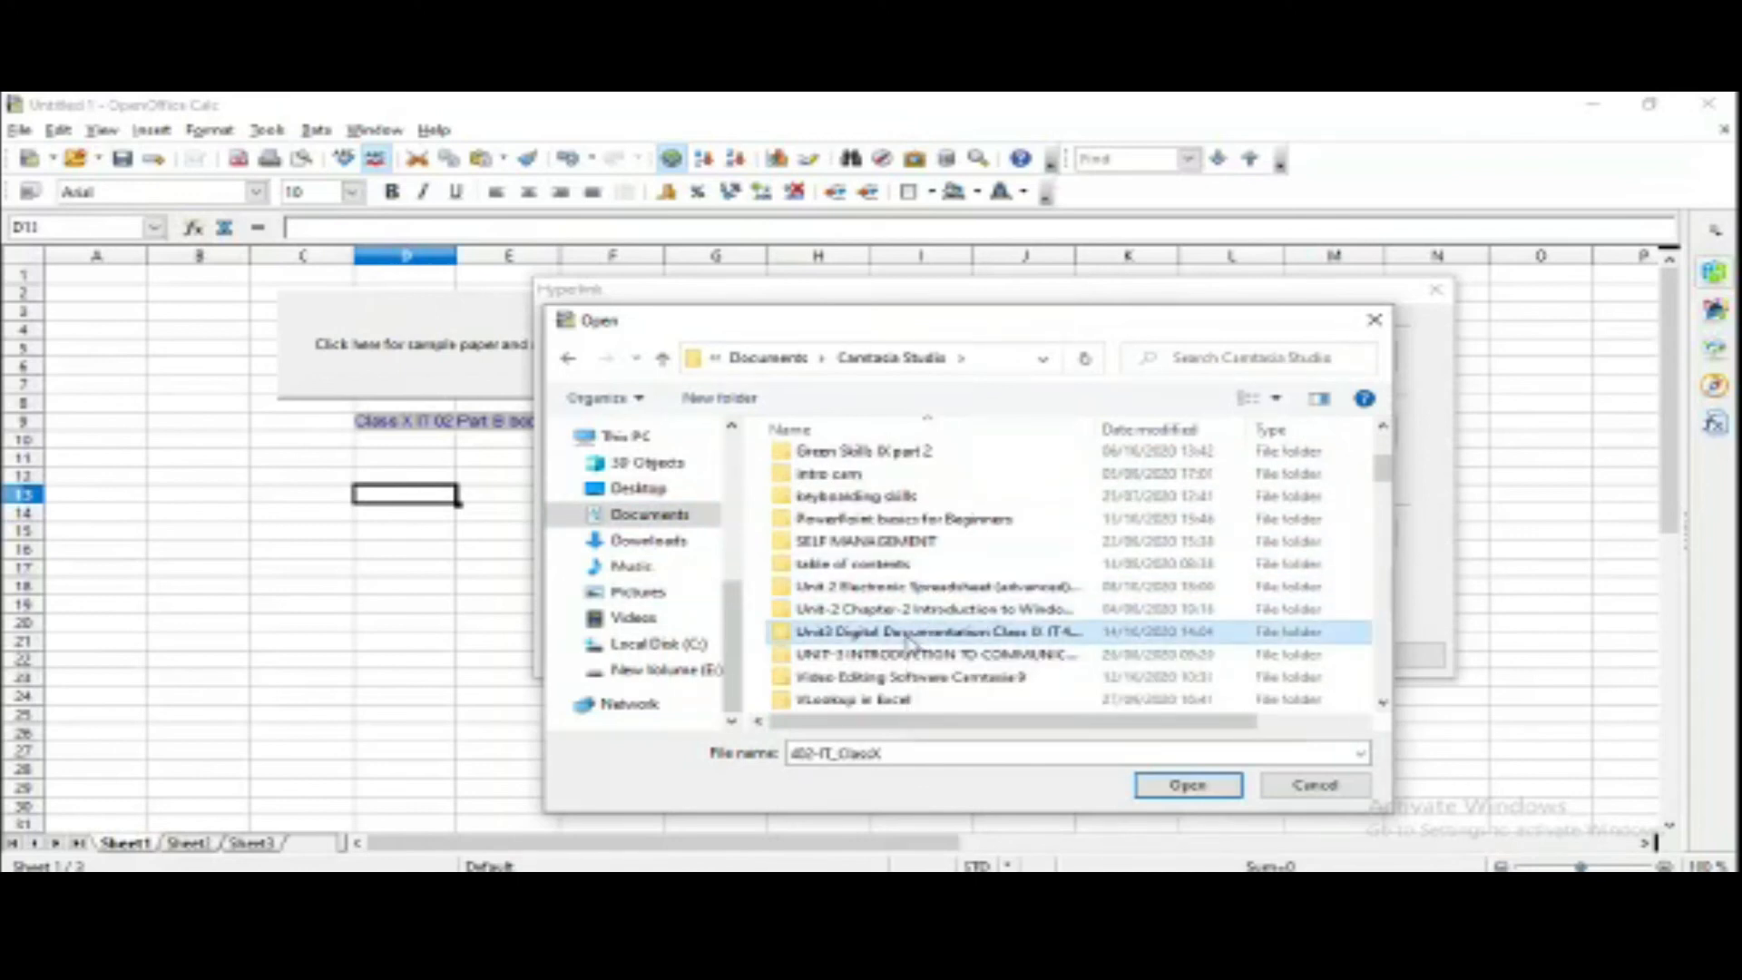
{"action": "left_click", "coordinate": [817, 530]}
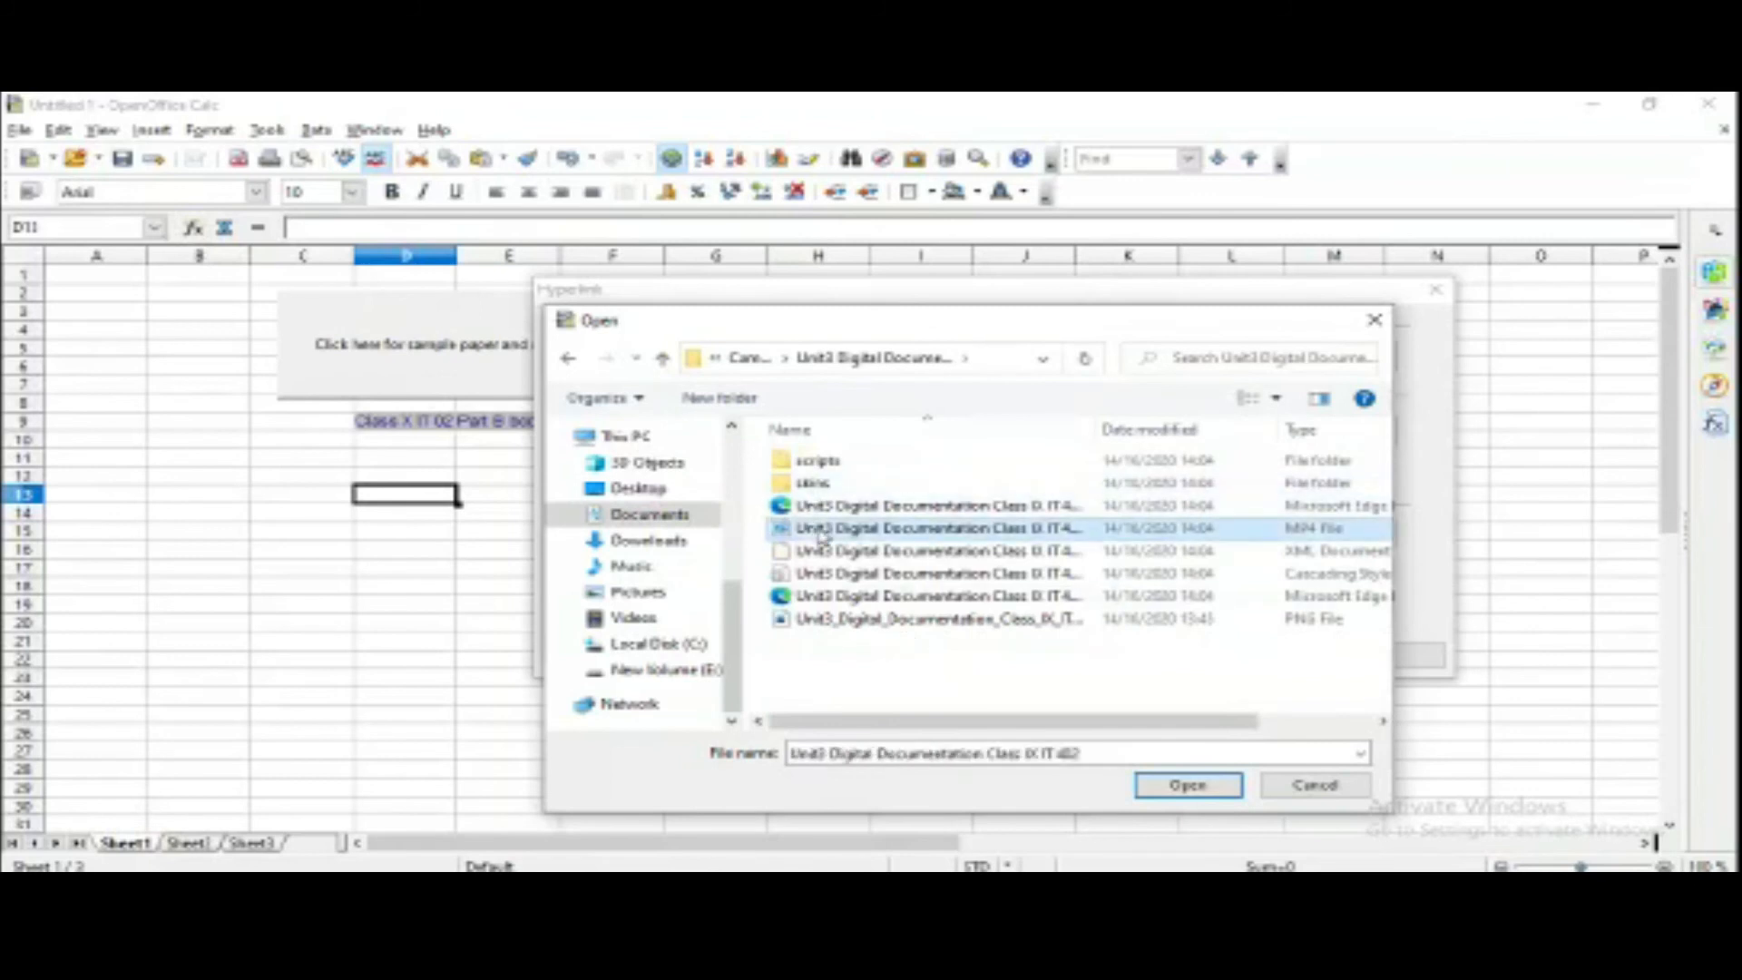
{"action": "left_click", "coordinate": [1187, 782]}
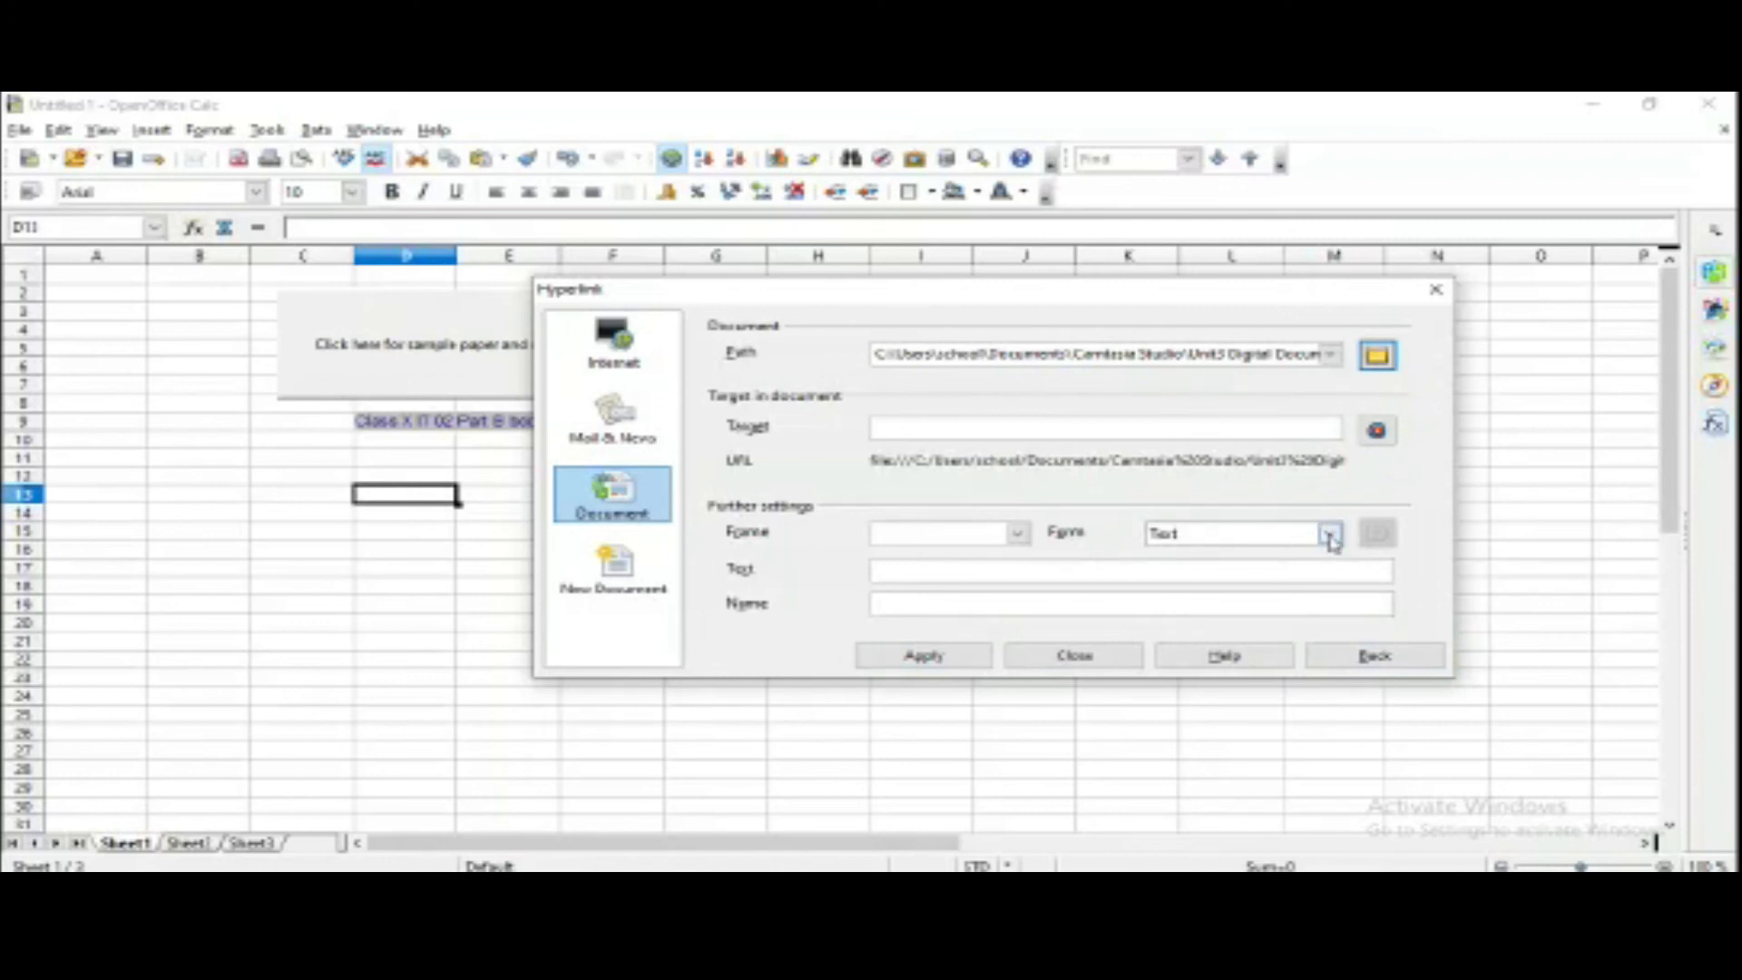
Insert the video hyperlink as a button with the text "Click here to play video of unit 1" and close the Hyperlink dialog
{"action": "left_click", "coordinate": [1331, 538]}
{"action": "left_click", "coordinate": [1256, 564]}
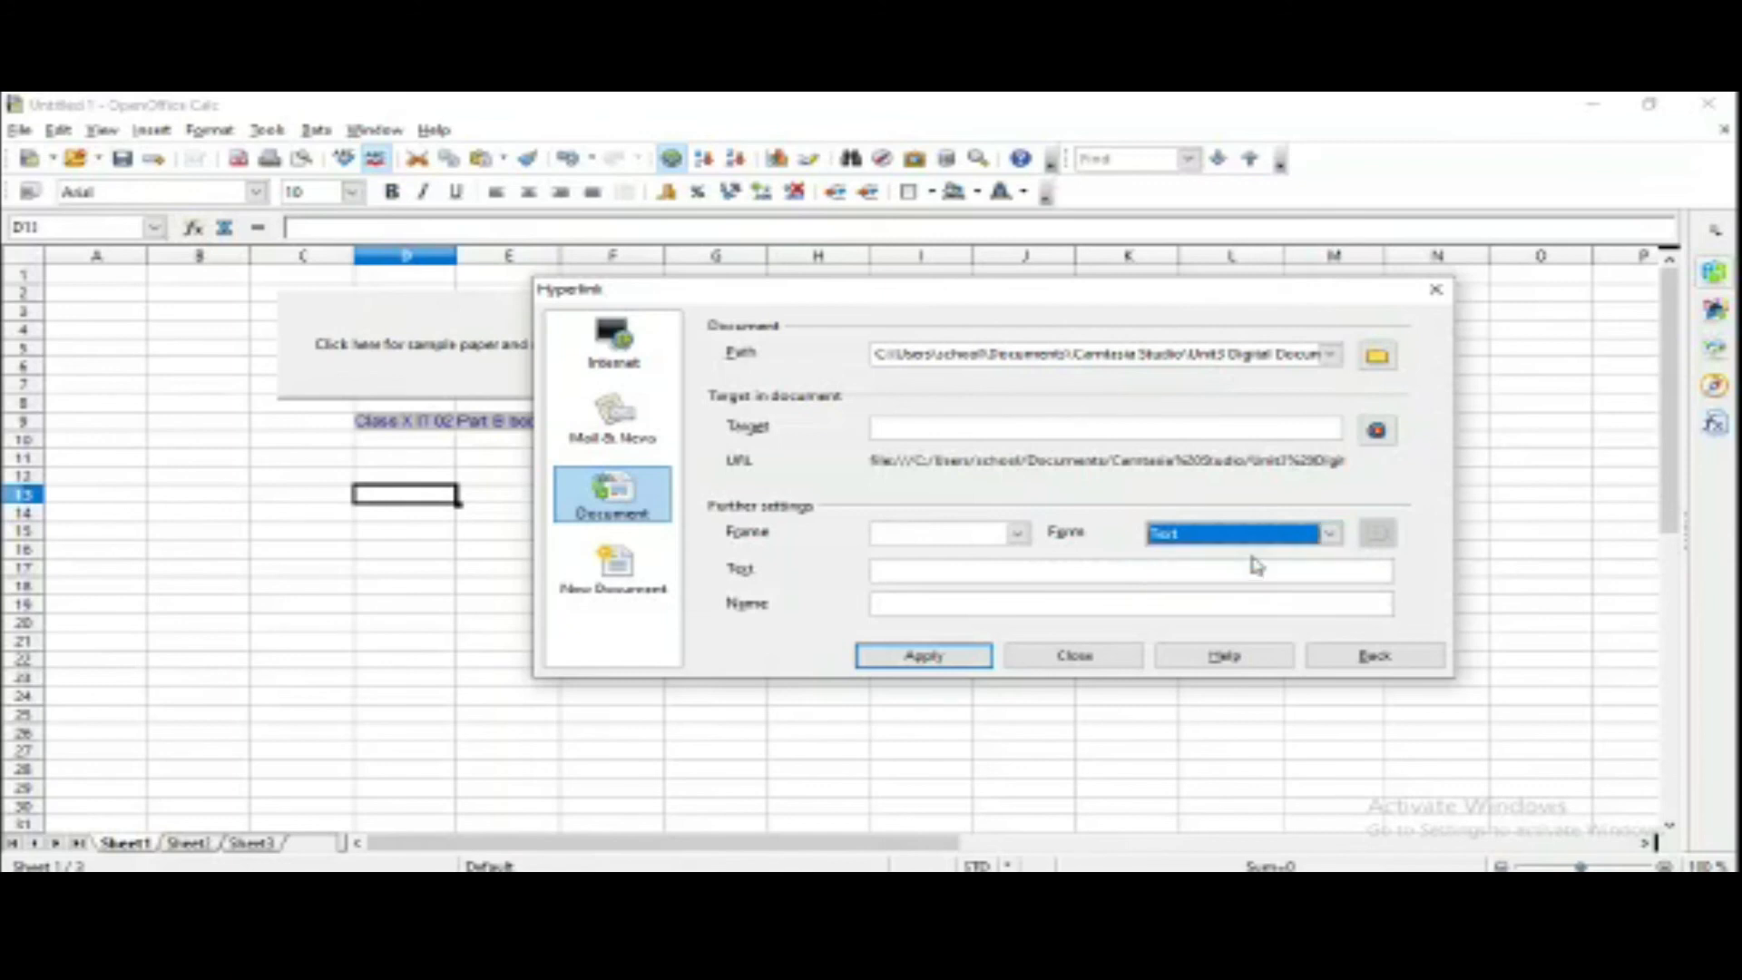
{"action": "left_click", "coordinate": [1330, 533]}
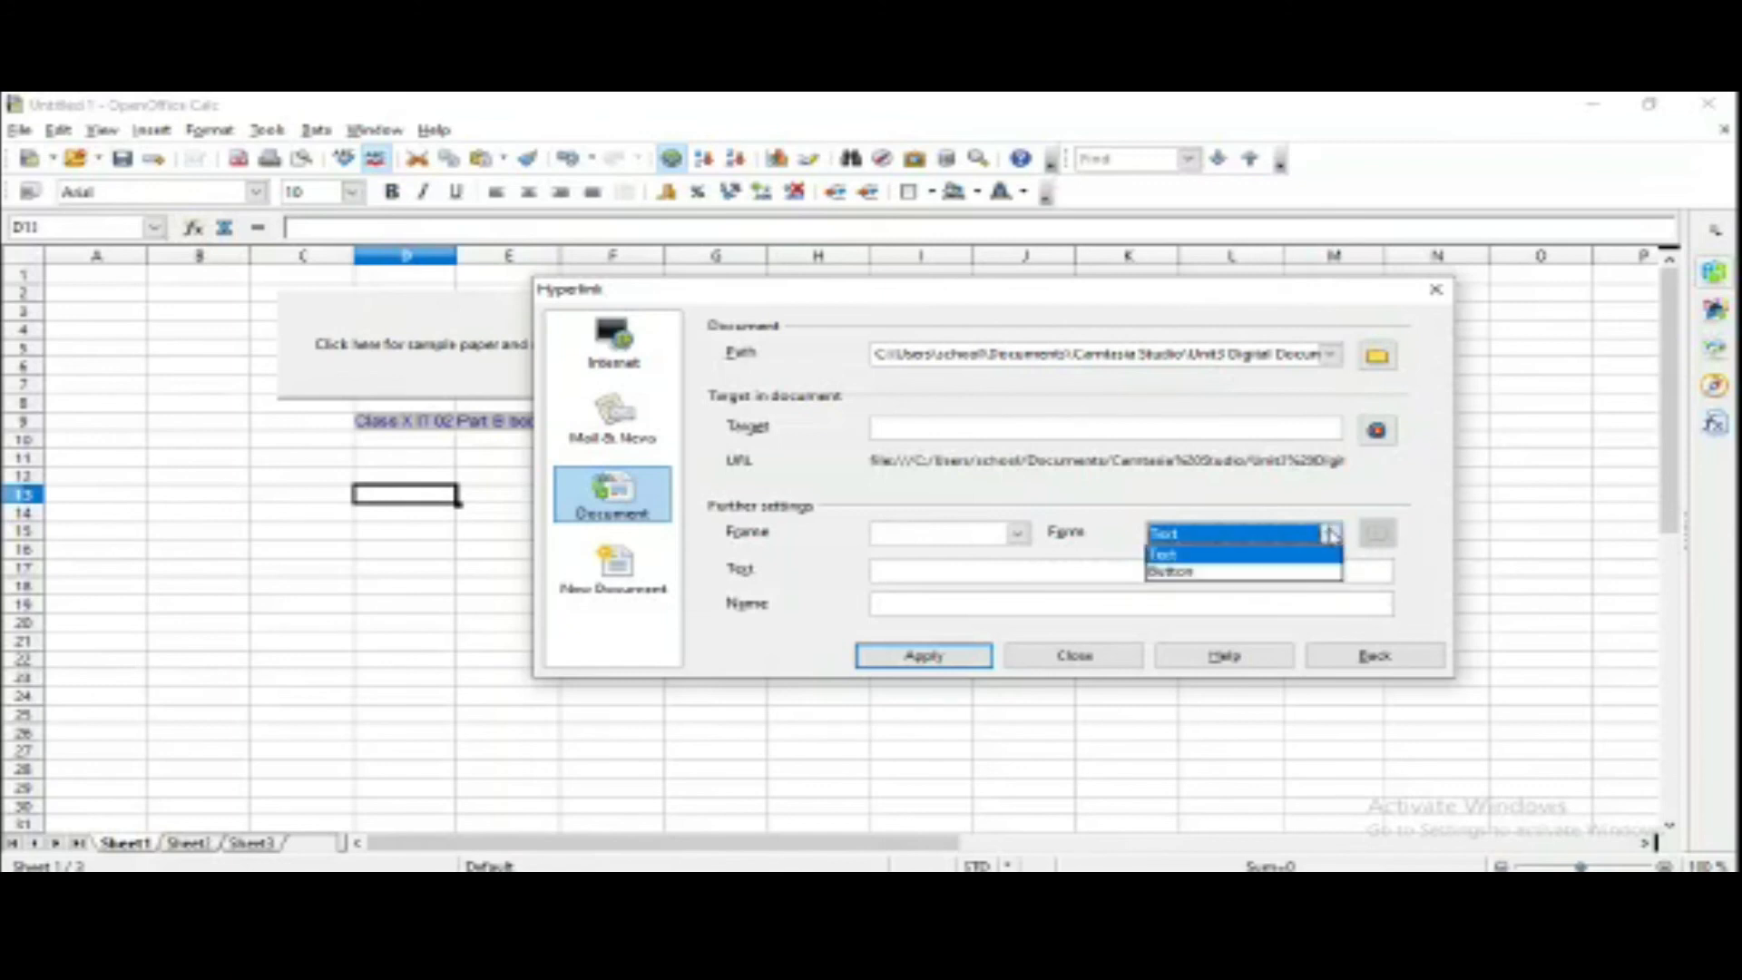
{"action": "left_click", "coordinate": [1281, 573]}
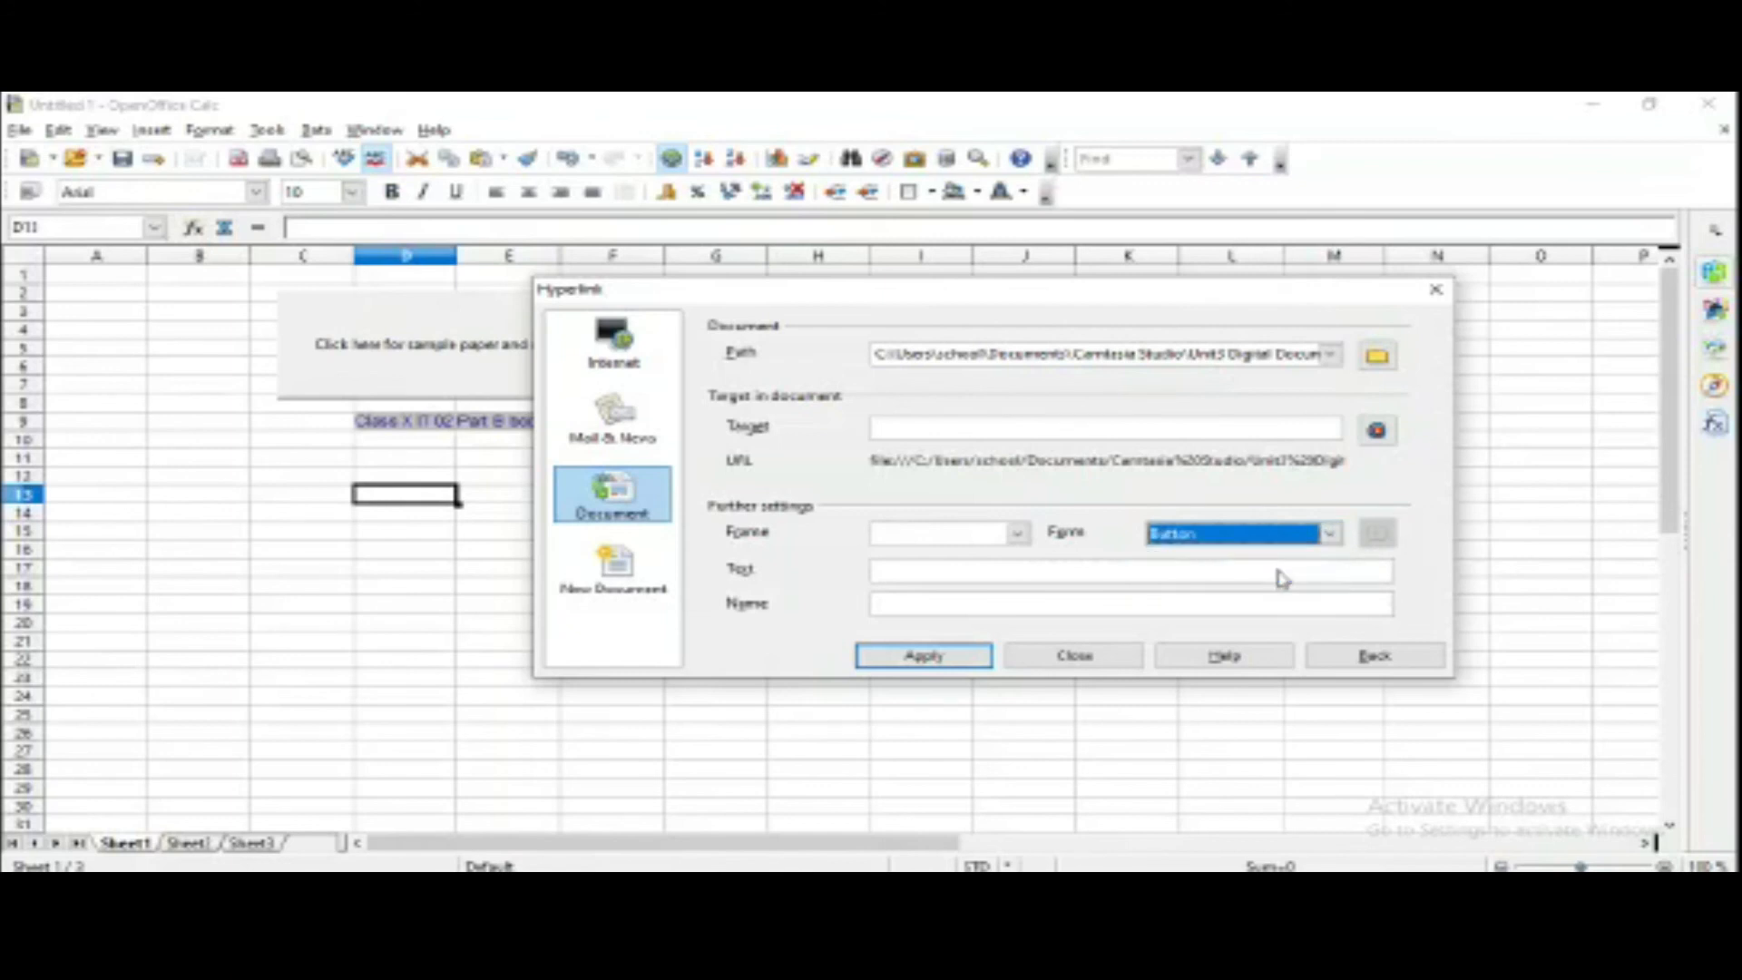
{"action": "left_click", "coordinate": [941, 578]}
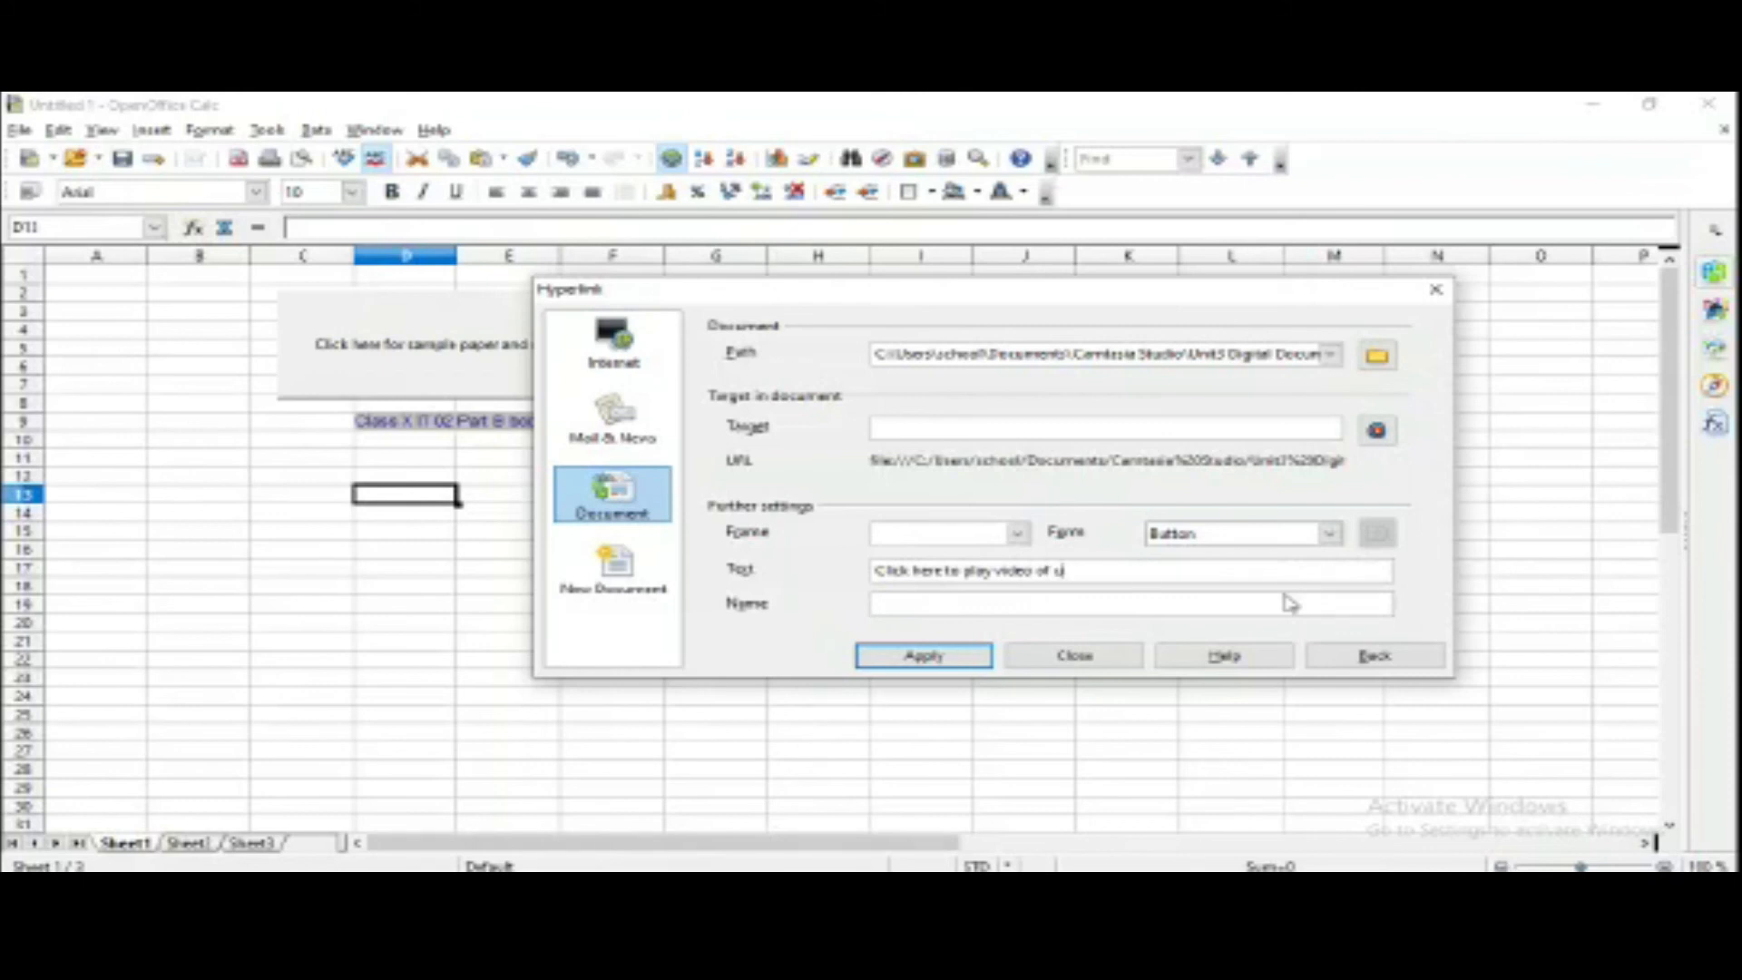
{"action": "type", "text": "1"}
{"action": "left_click", "coordinate": [962, 661]}
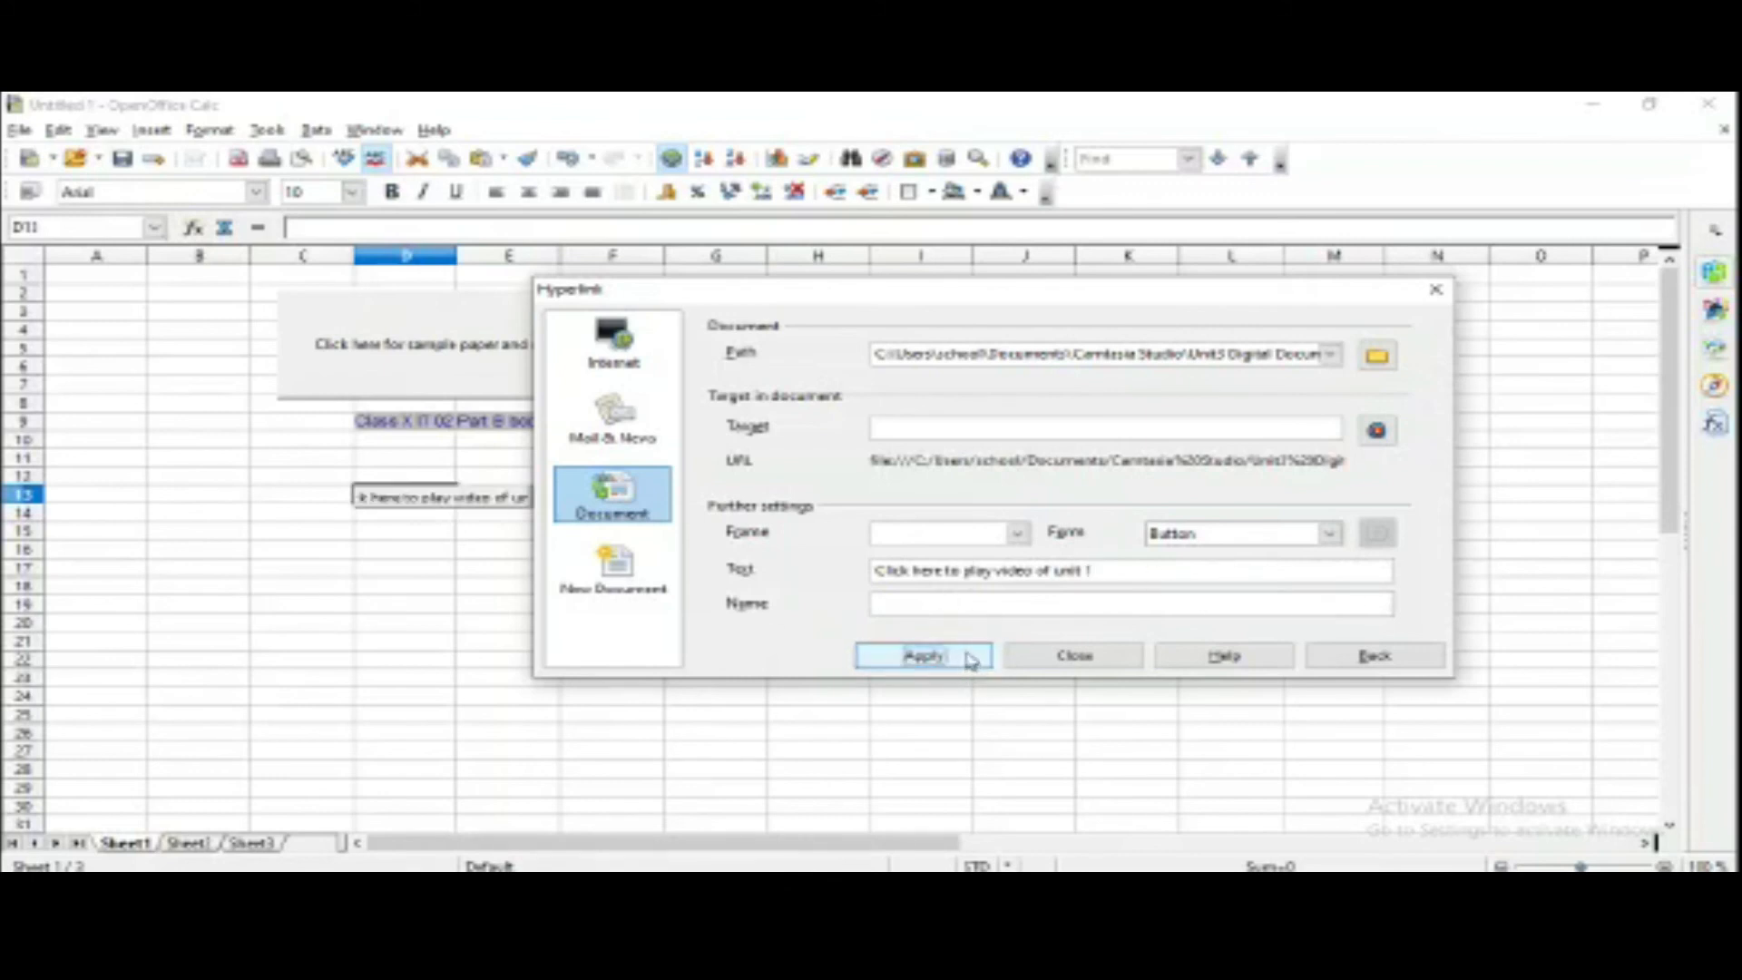
{"action": "left_click", "coordinate": [1043, 660]}
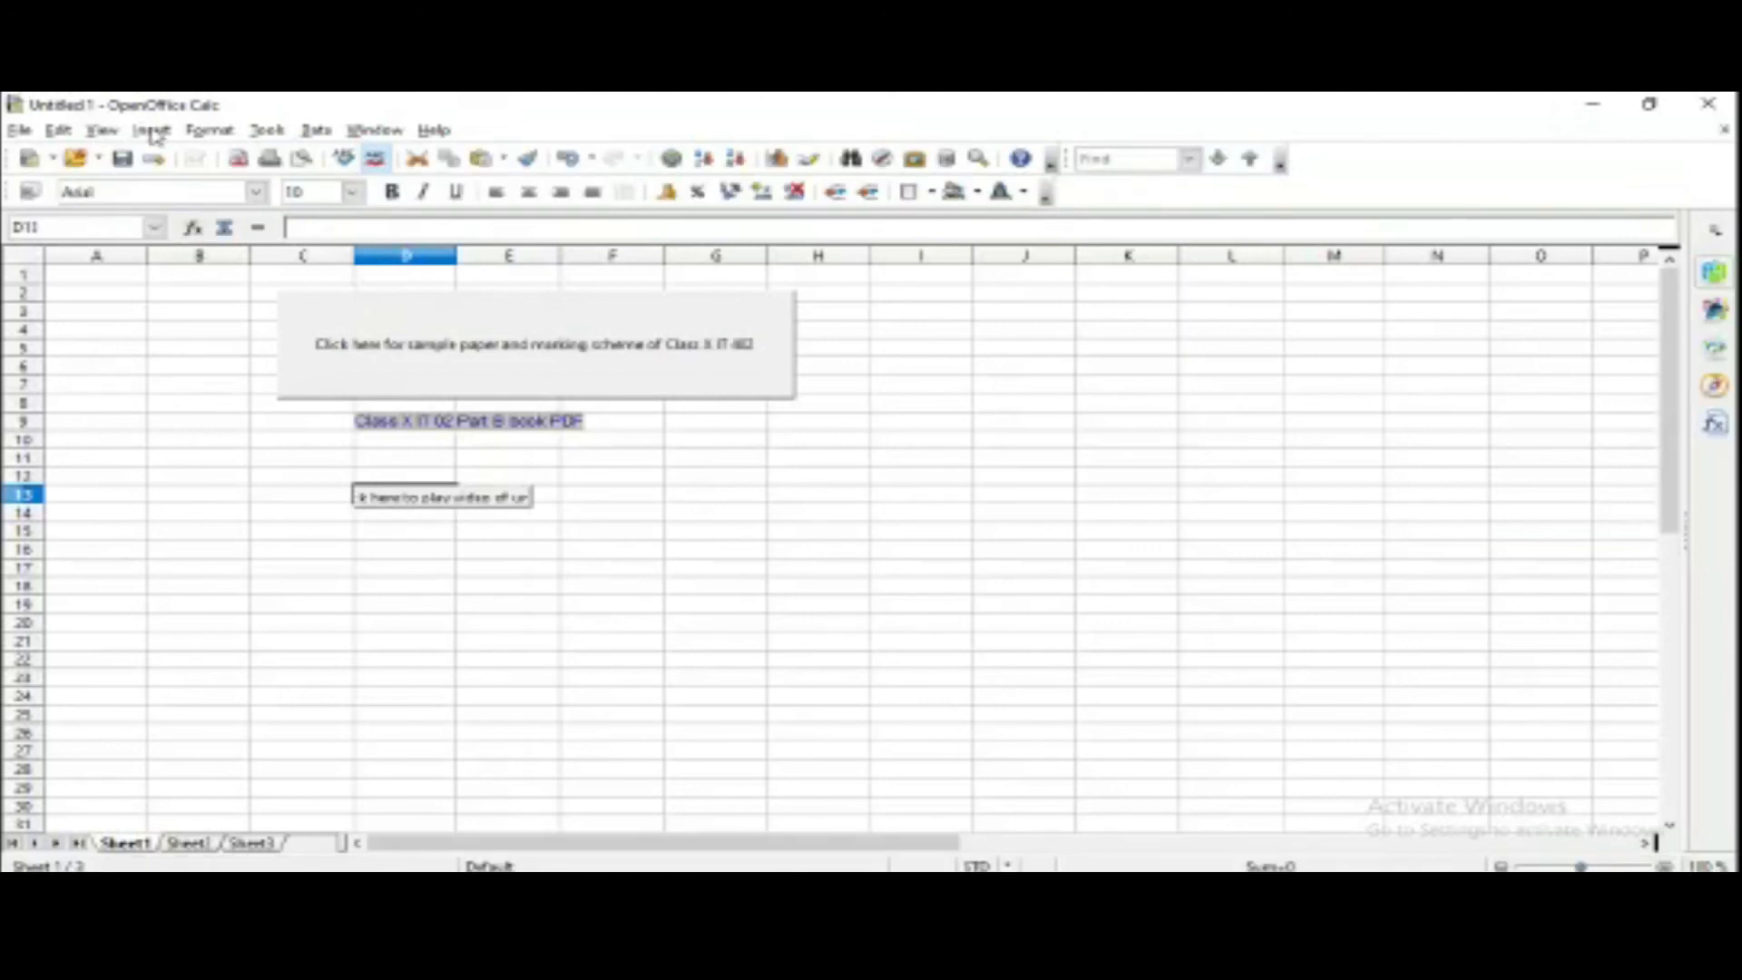
Show the Form Controls toolbar, turn on Design Mode and enlarge the video button to about 7.6 by 1.4
{"action": "left_click", "coordinate": [100, 130]}
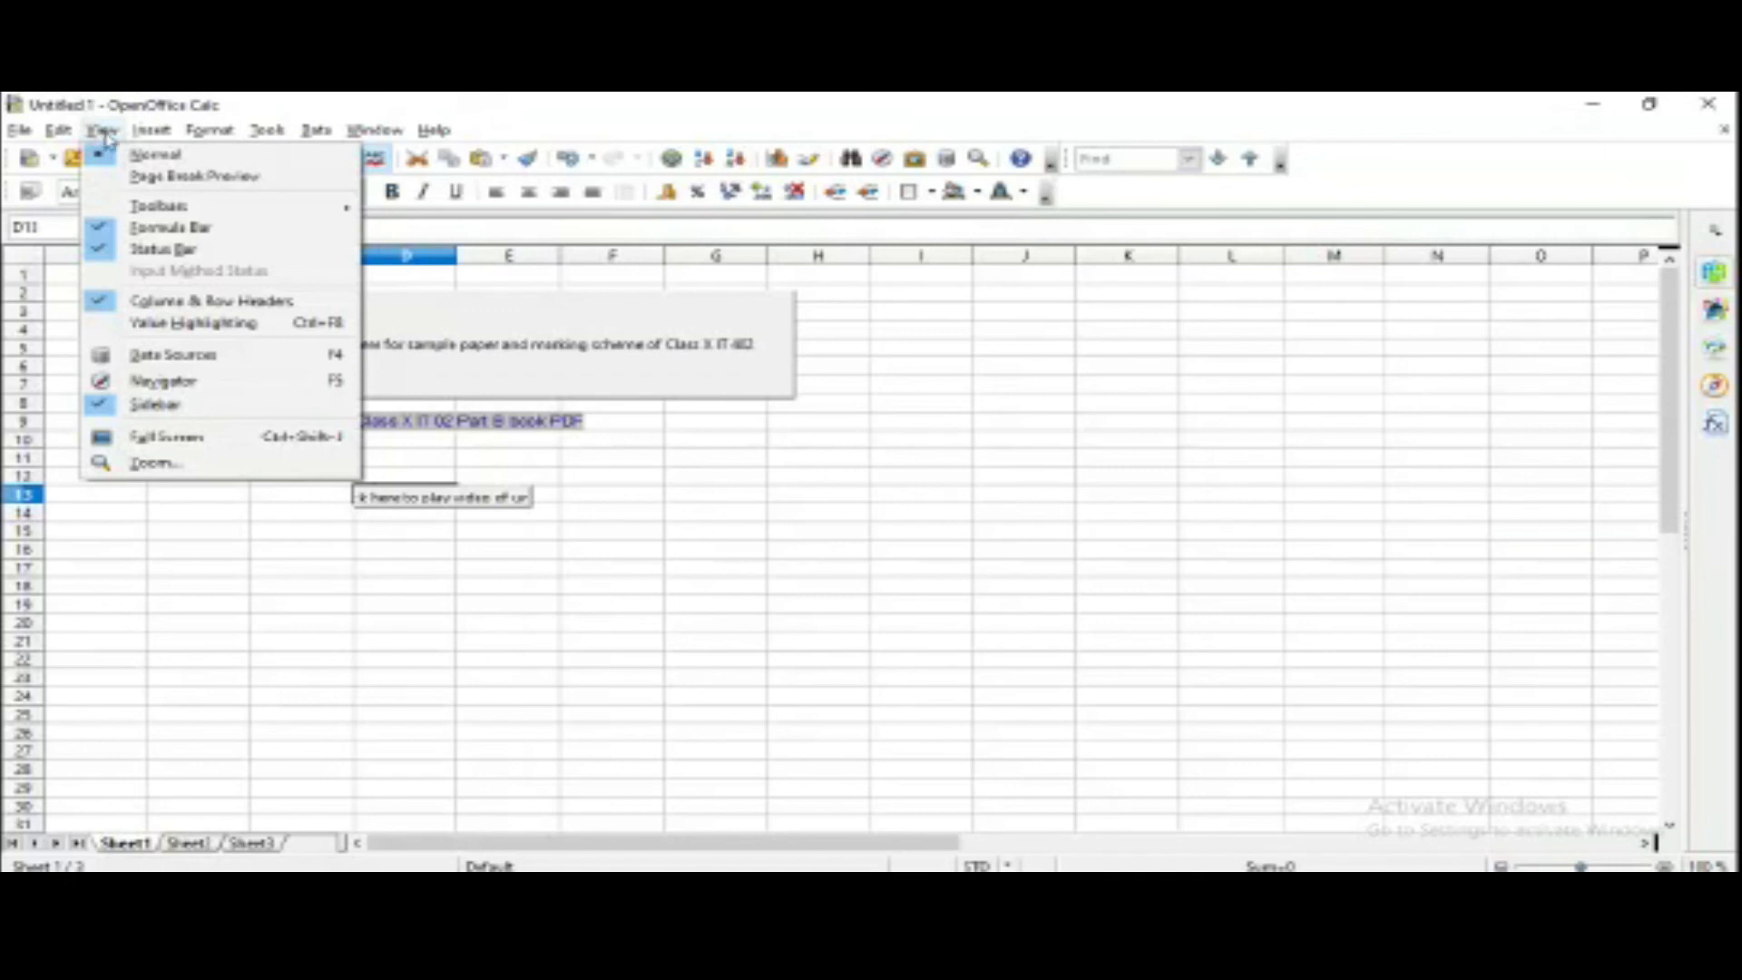
{"action": "mouse_move", "coordinate": [195, 207]}
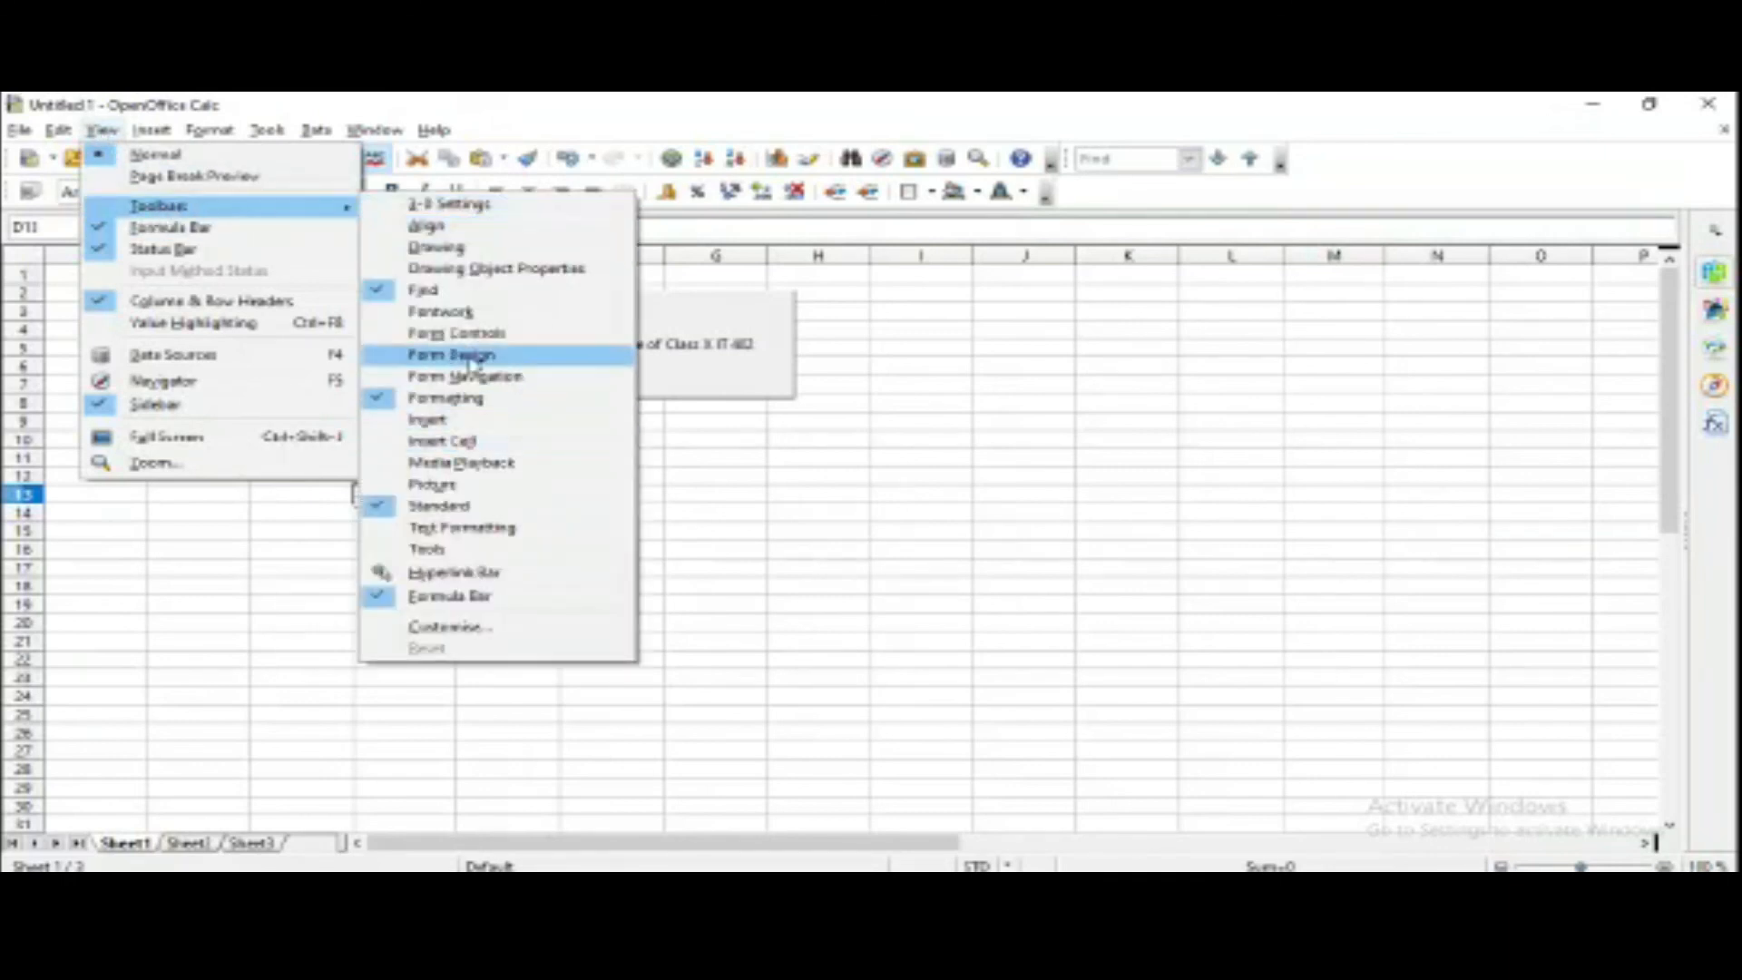
{"action": "left_click", "coordinate": [490, 334]}
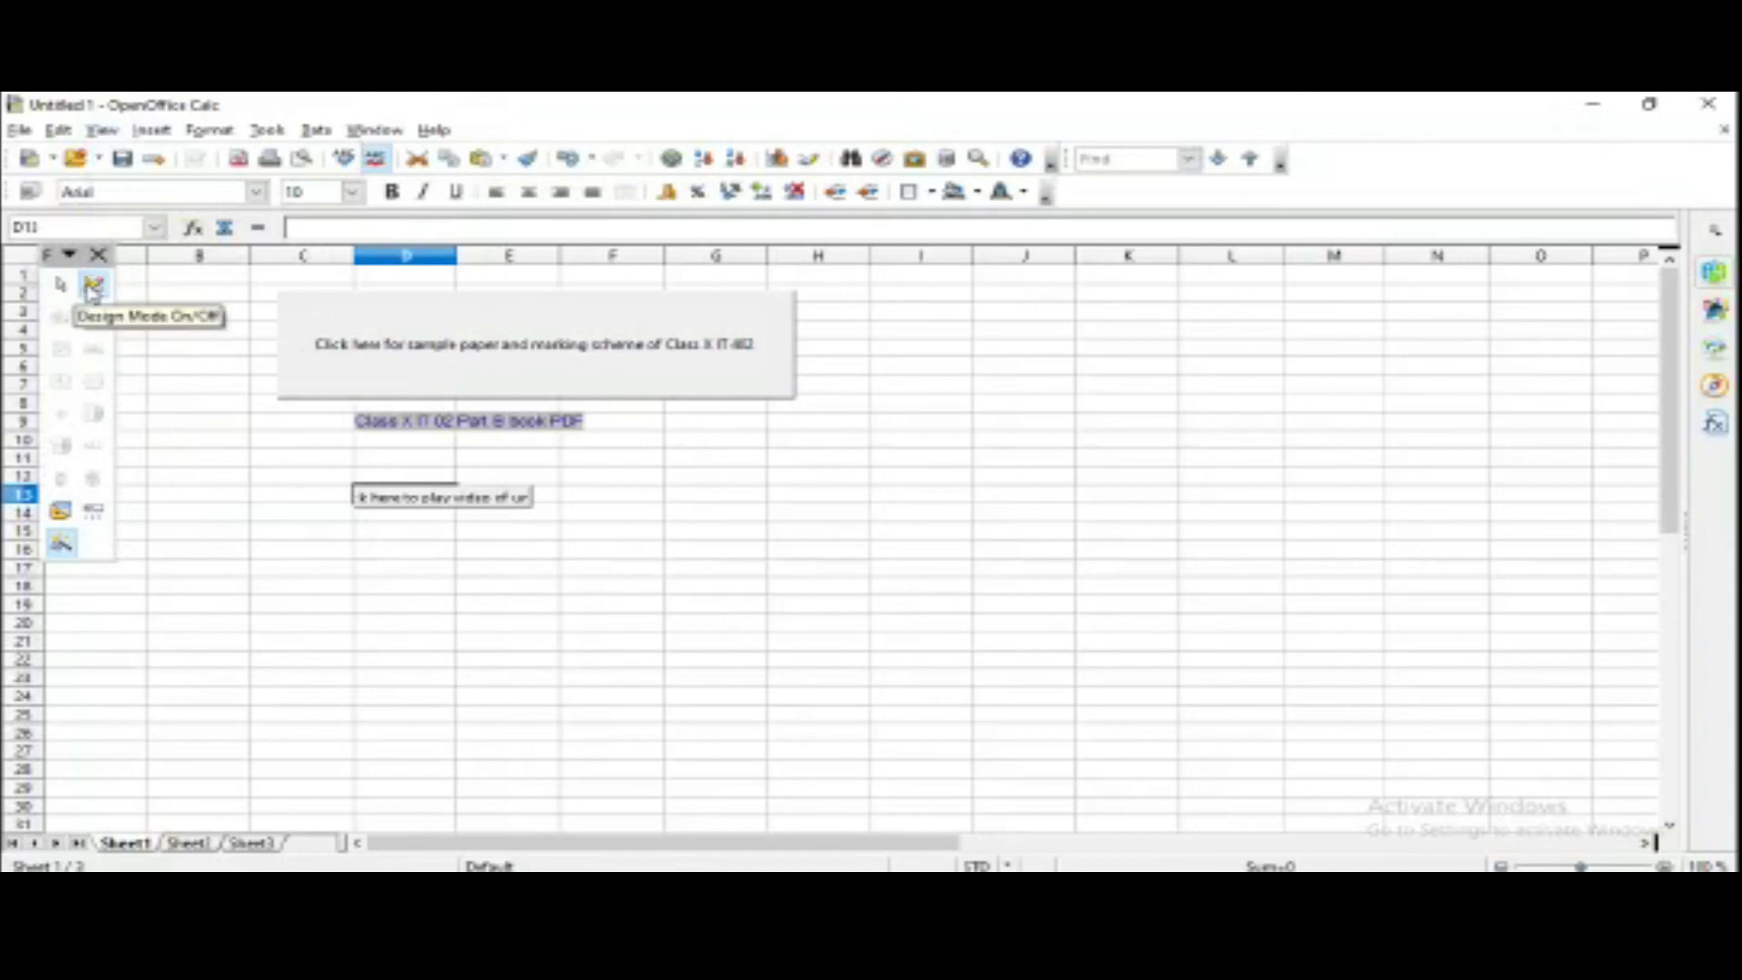
{"action": "left_click", "coordinate": [94, 286]}
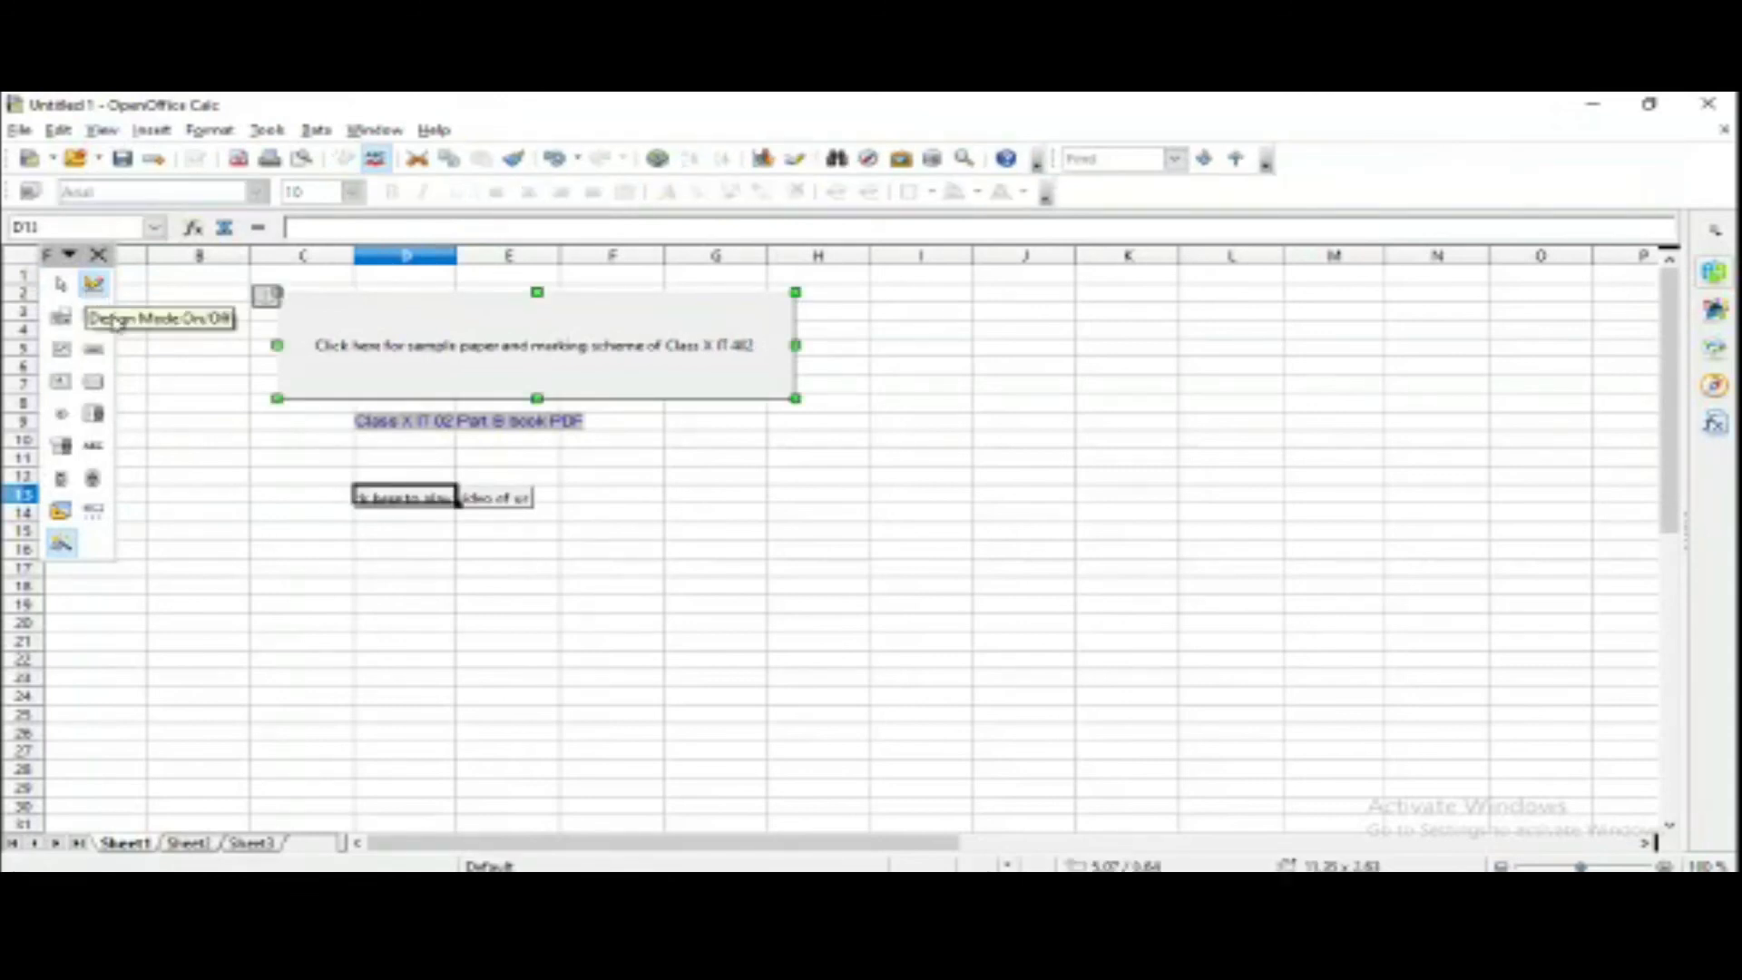
{"action": "left_click", "coordinate": [524, 501]}
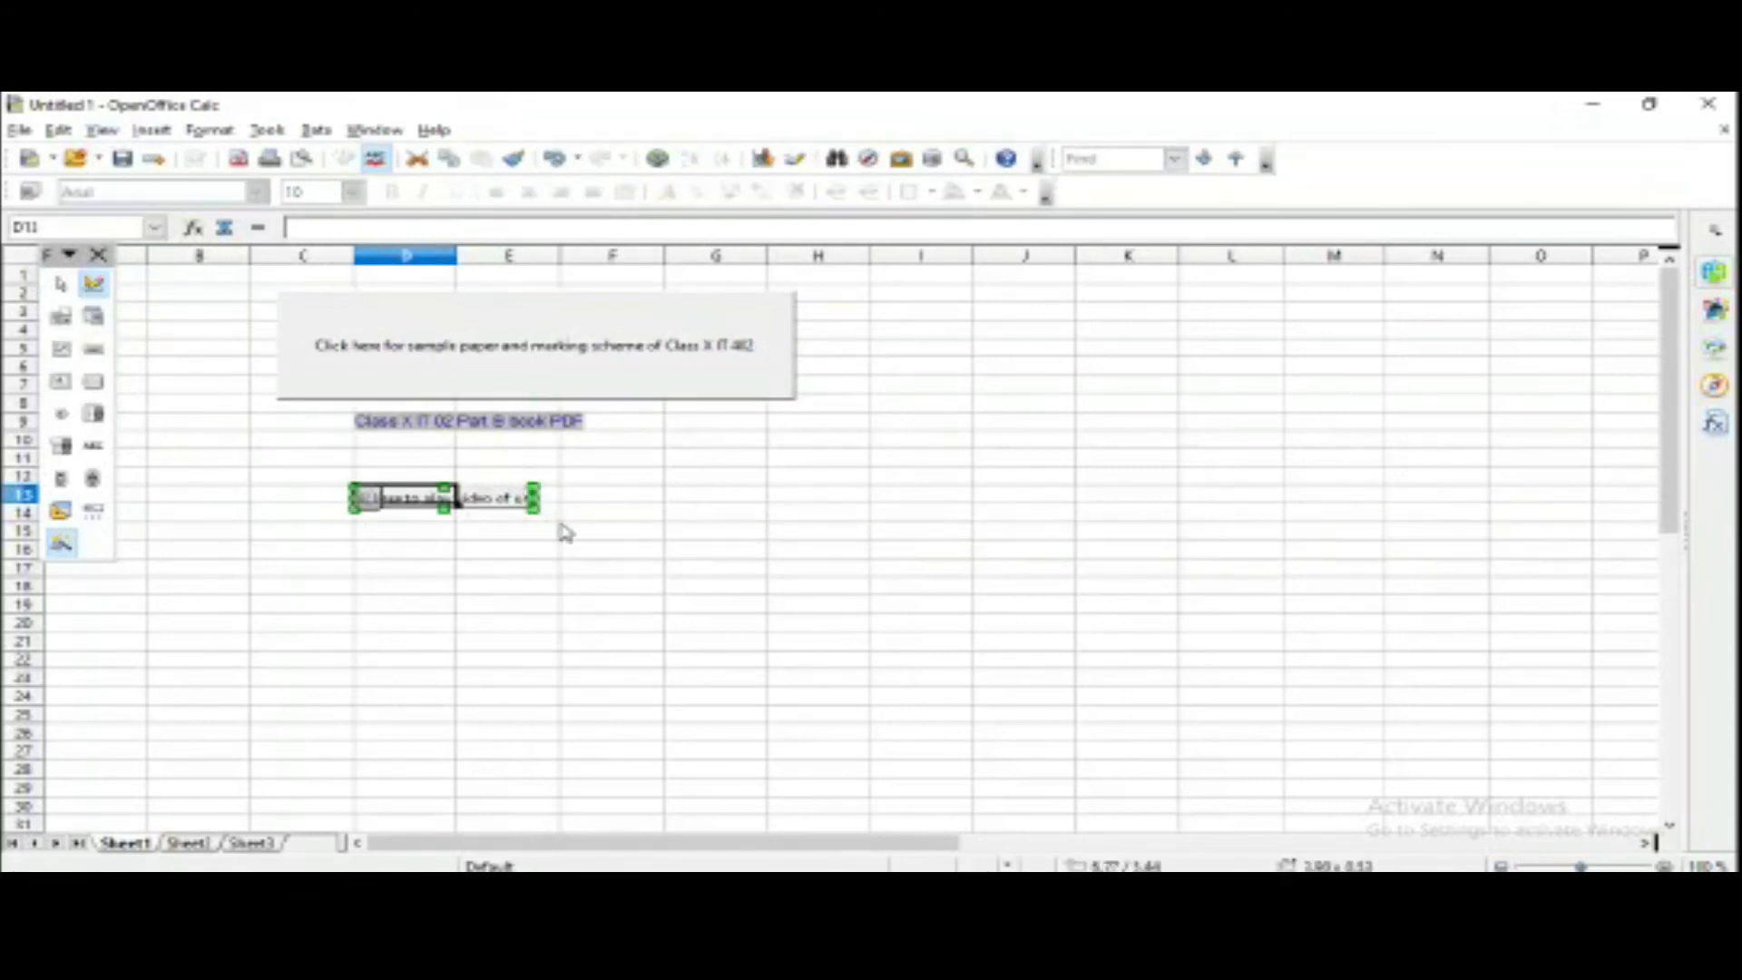
{"action": "left_click_drag", "start_coordinate": [533, 507], "coordinate": [619, 525]}
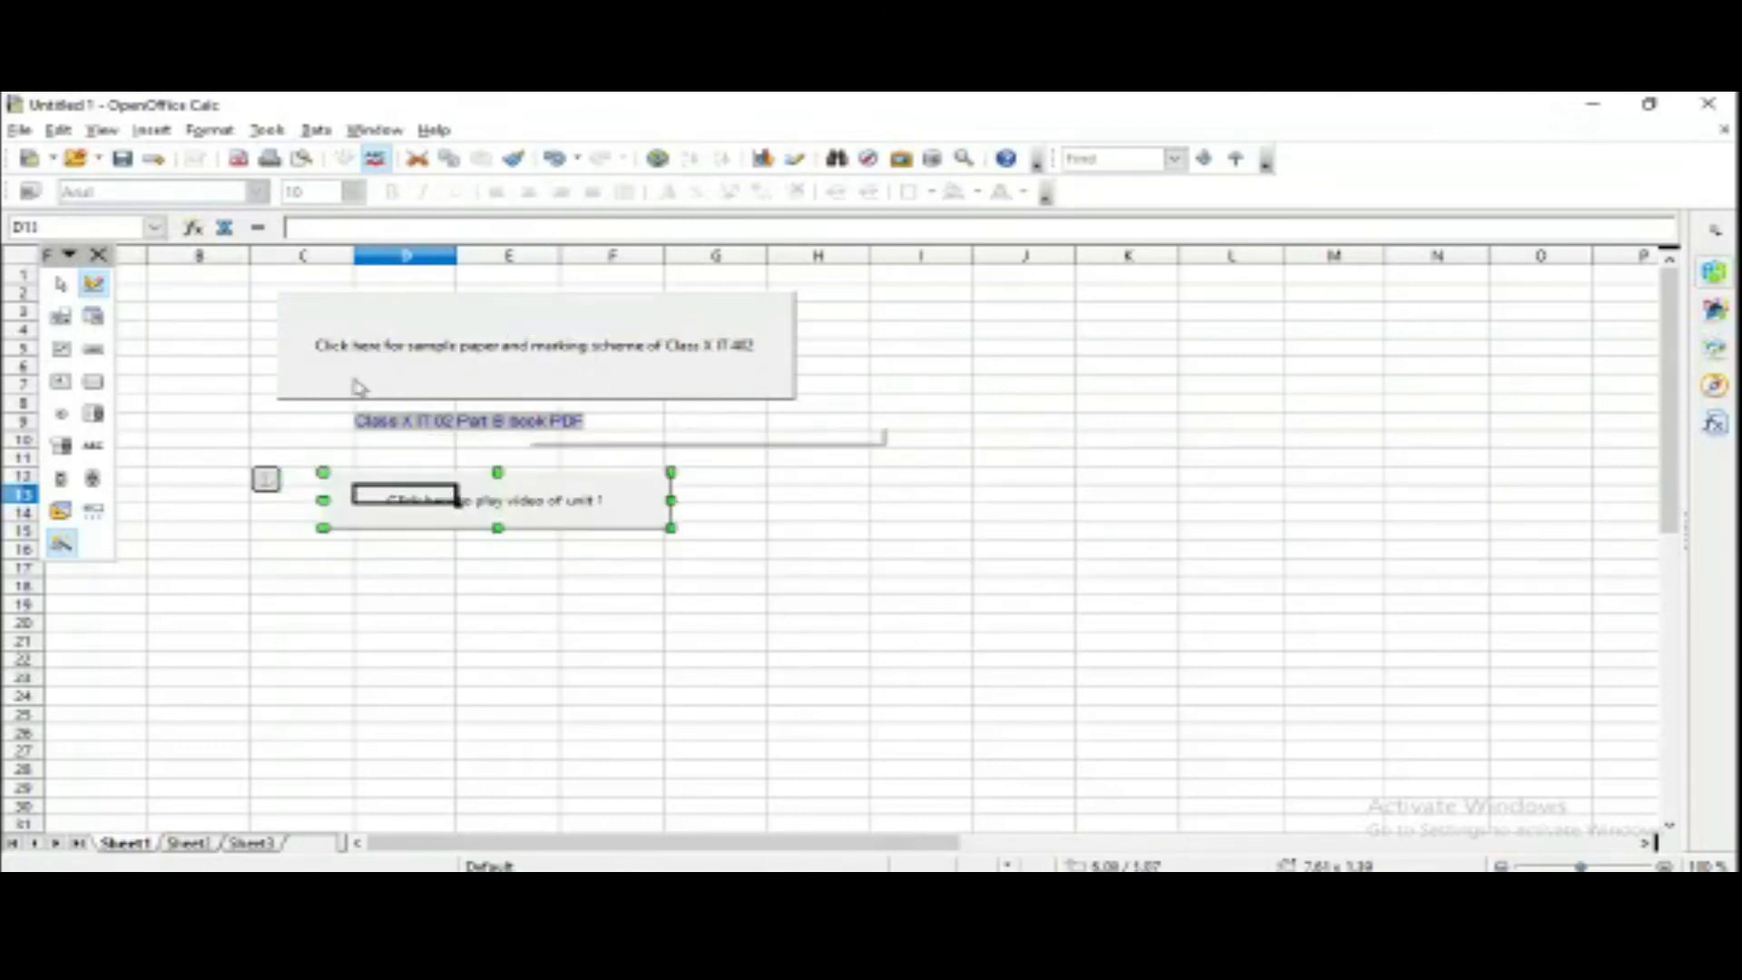
Shrink the sample paper button to about 10 by 2.1 and shift both buttons to start near column D's left edge
{"action": "left_click", "coordinate": [537, 368]}
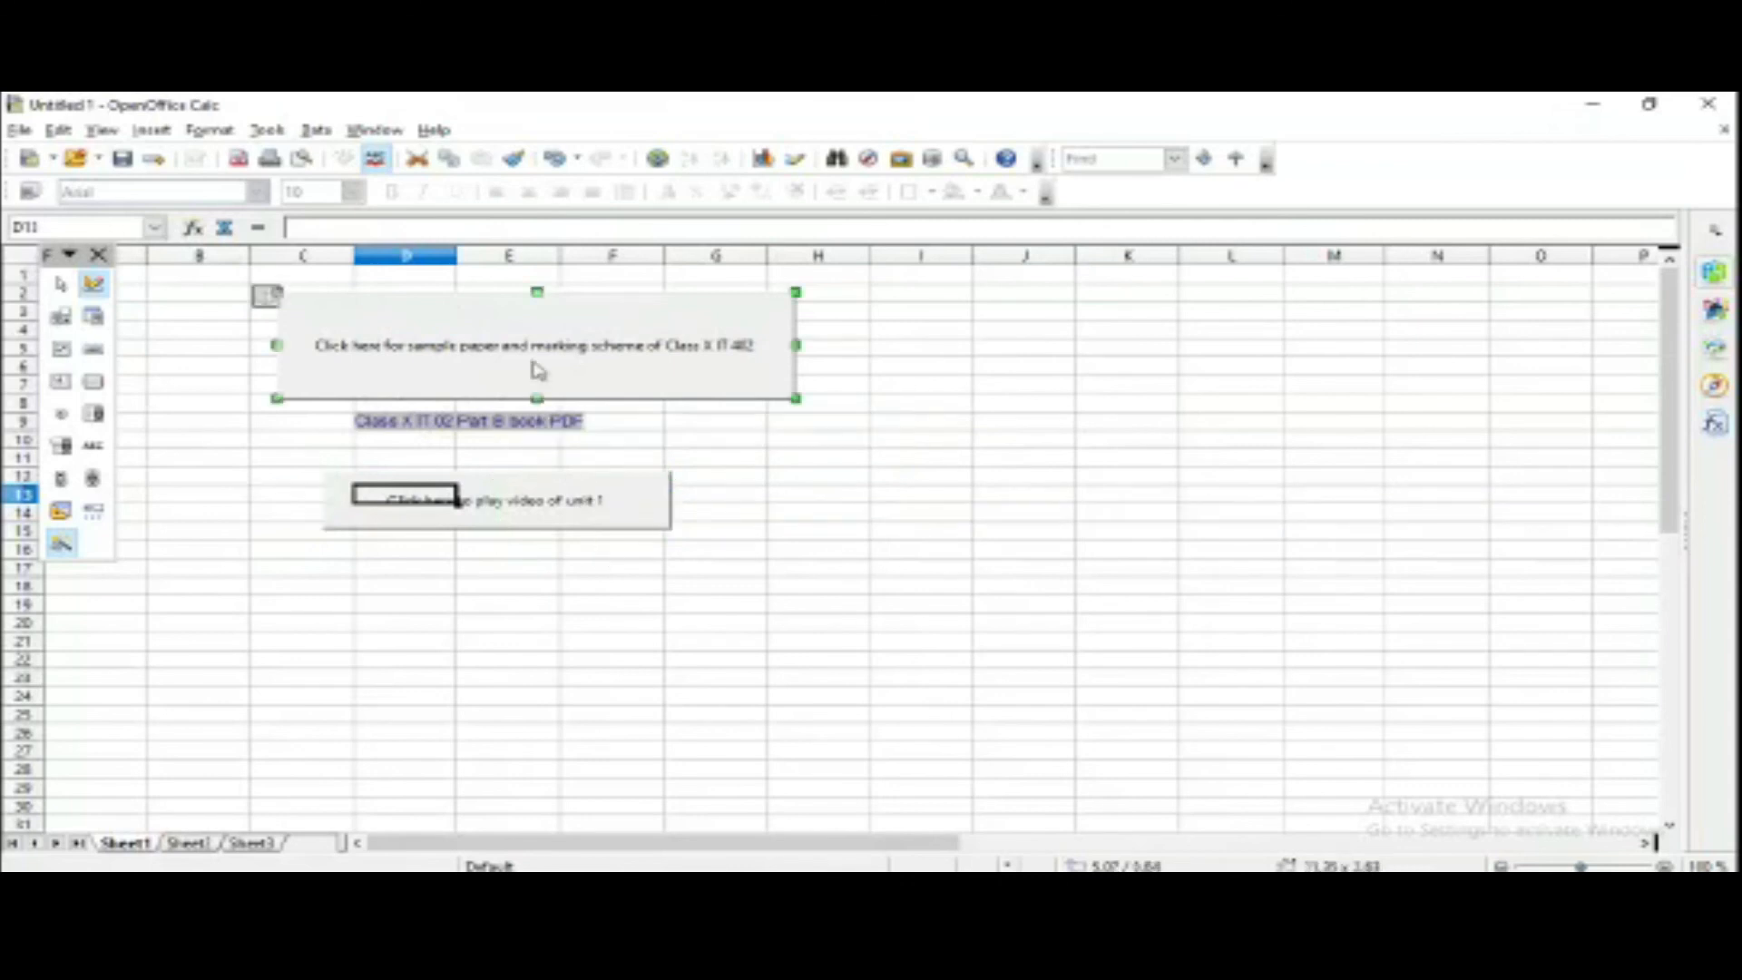
{"action": "left_click_drag", "start_coordinate": [791, 397], "coordinate": [793, 338]}
{"action": "left_click_drag", "start_coordinate": [571, 369], "coordinate": [611, 372]}
{"action": "left_click_drag", "start_coordinate": [800, 379], "coordinate": [810, 381]}
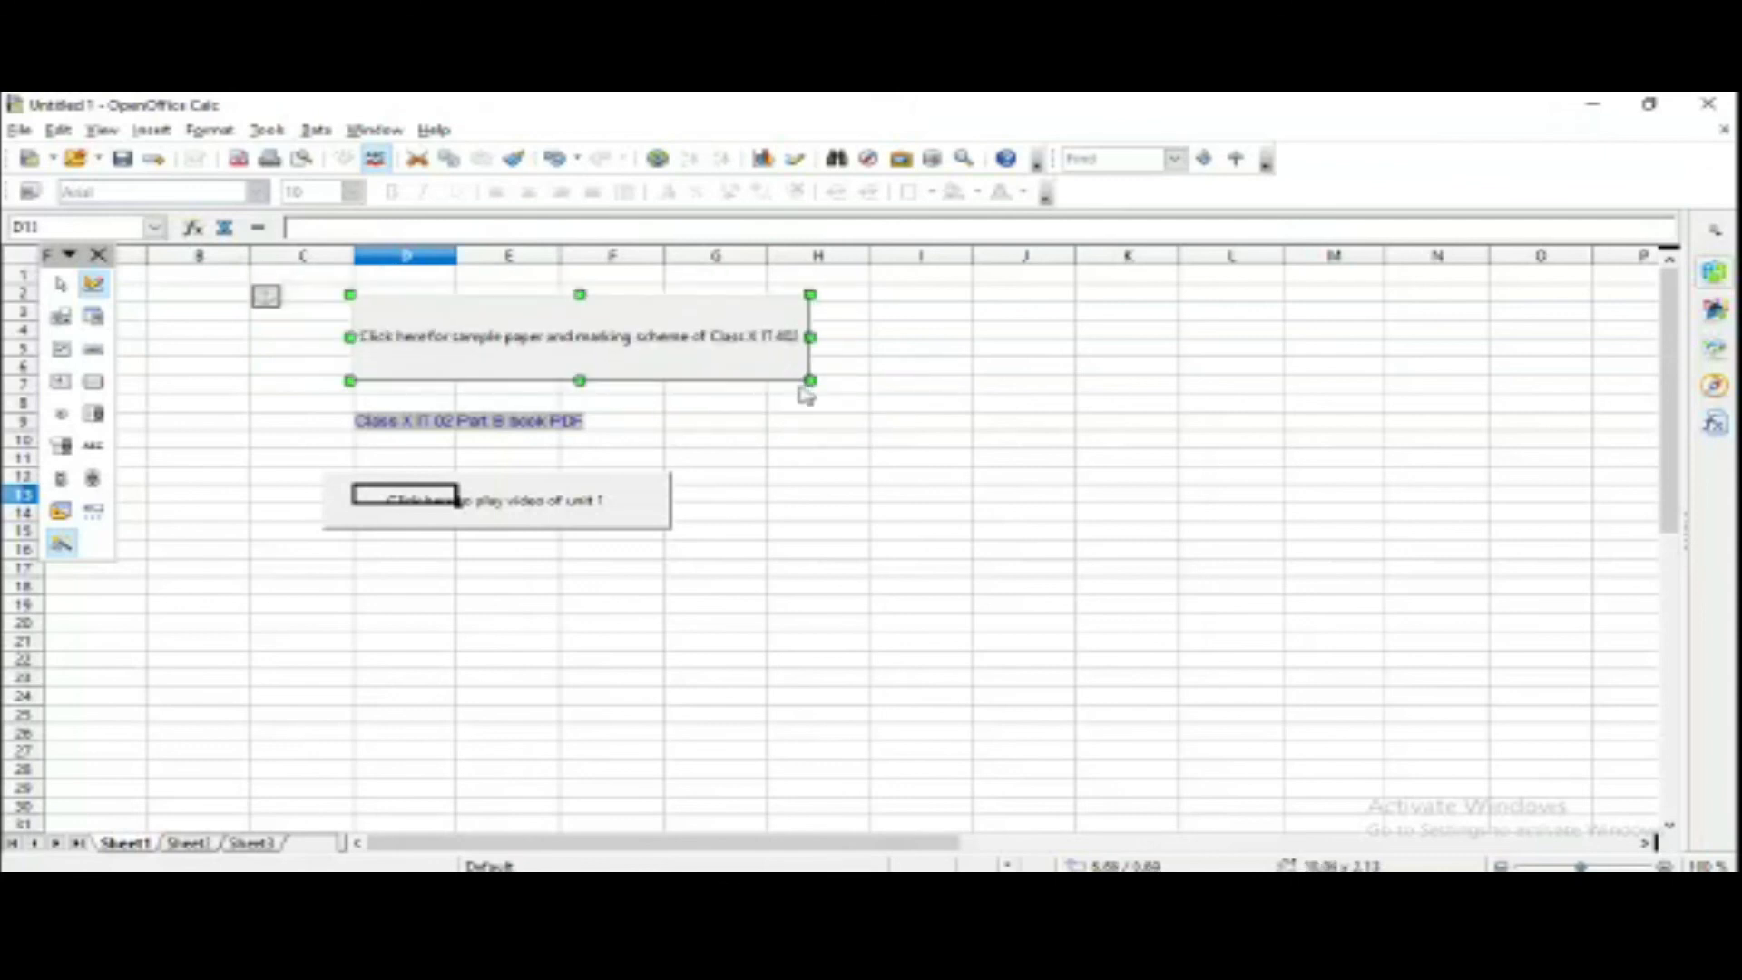
{"action": "left_click_drag", "start_coordinate": [505, 513], "coordinate": [552, 510]}
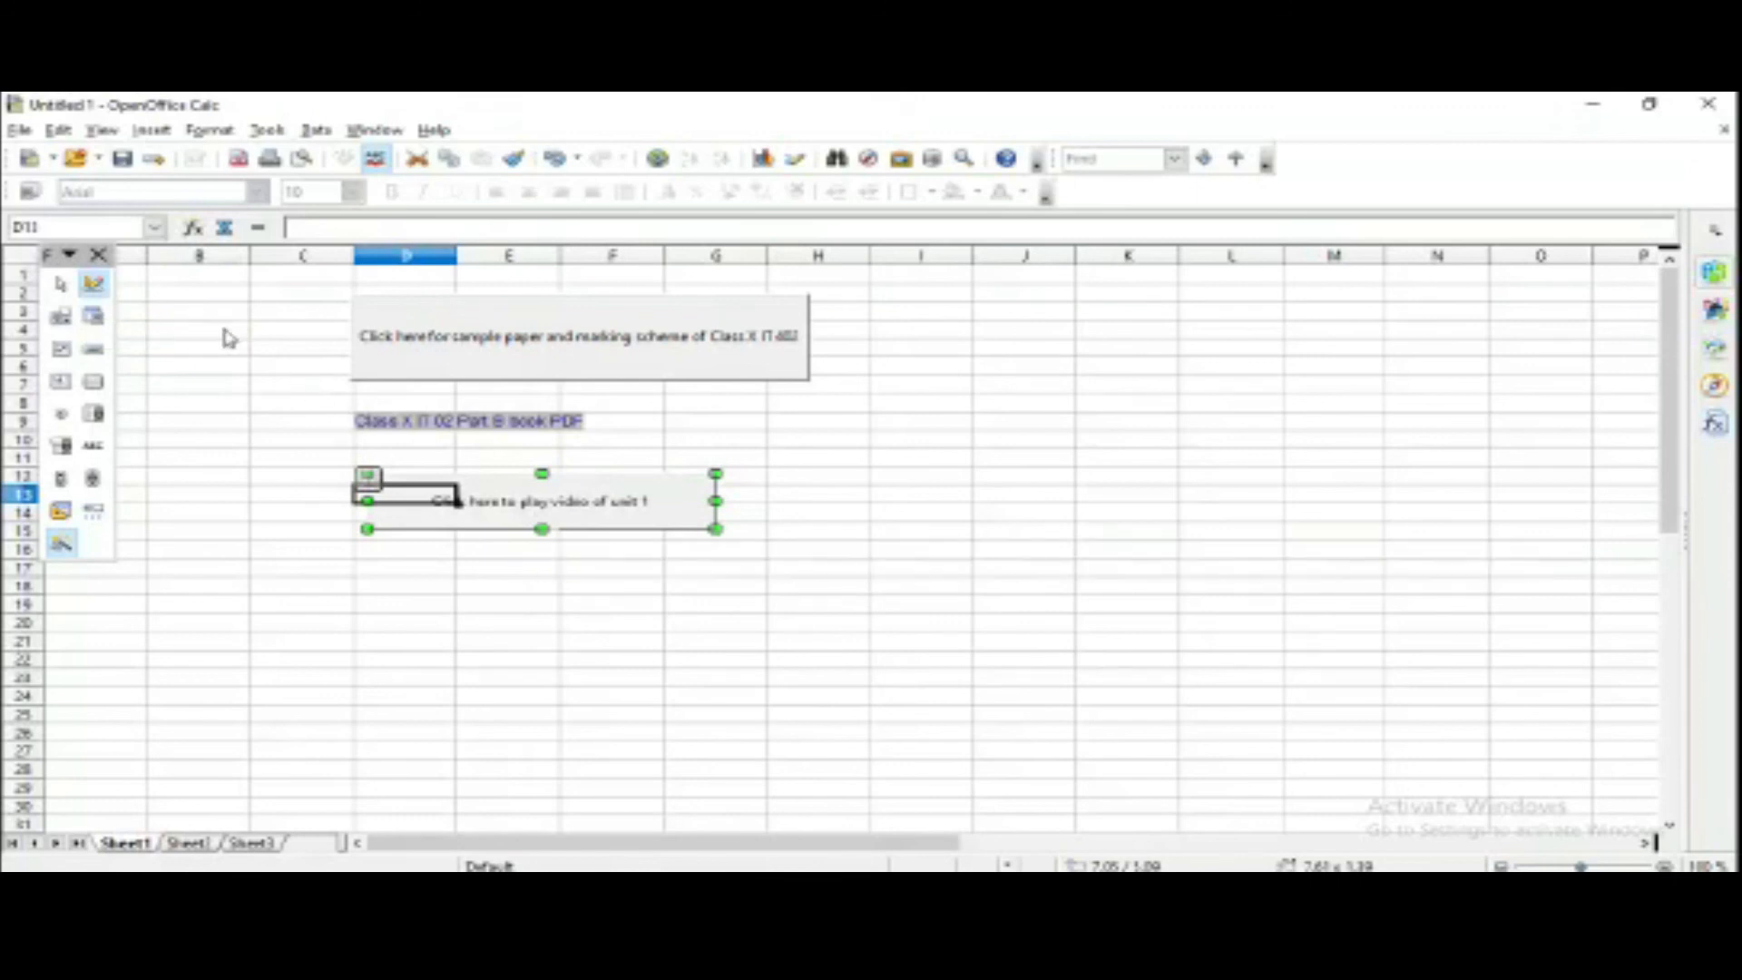
Turn off Design Mode, test the video button by playing its video, and close the player window
{"action": "left_click", "coordinate": [100, 286]}
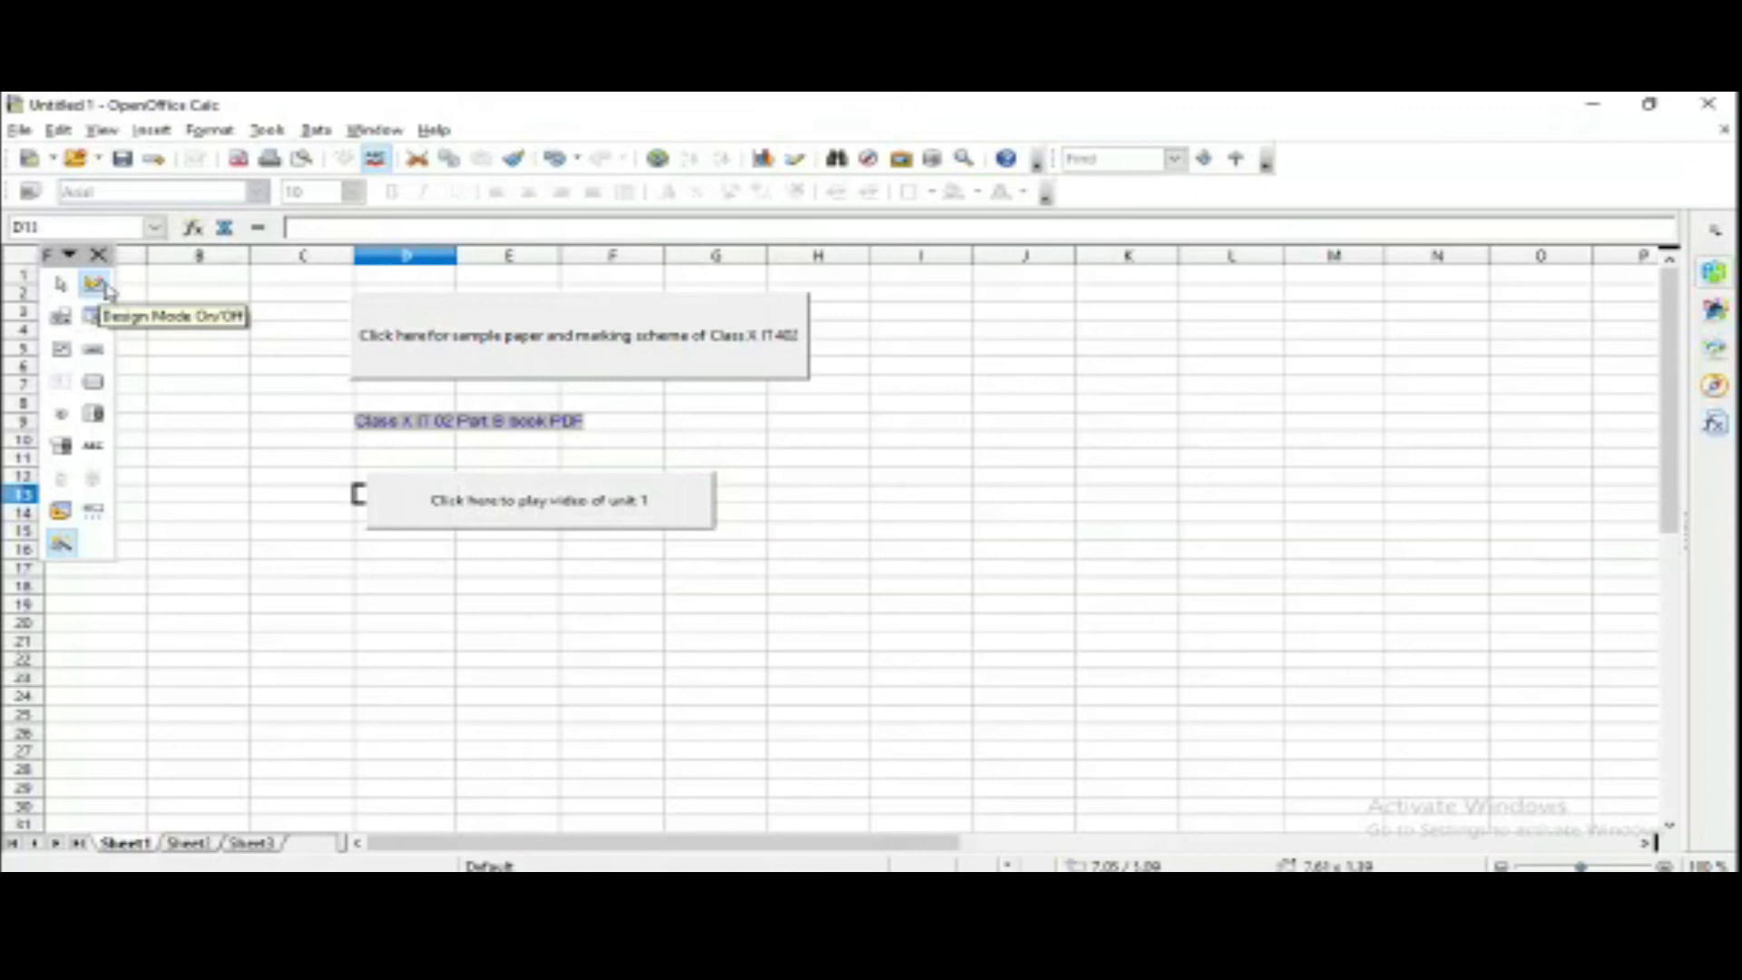
{"action": "left_click", "coordinate": [426, 522]}
{"action": "left_click", "coordinate": [379, 524]}
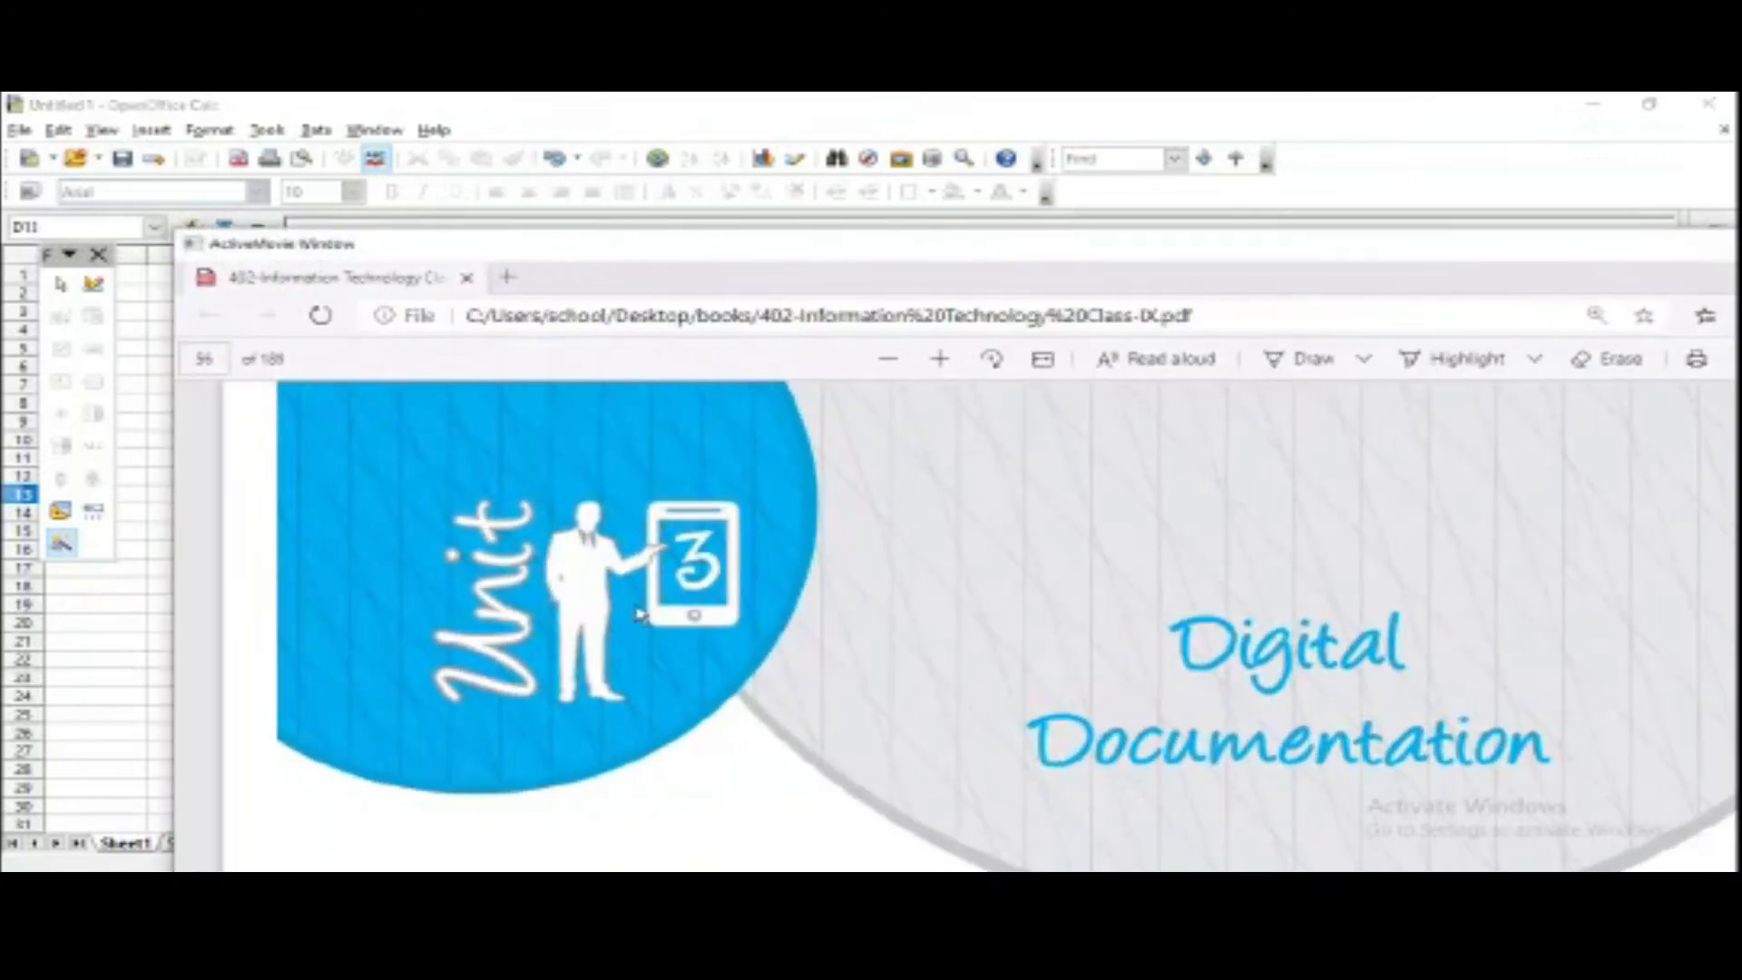
{"action": "left_click_drag", "start_coordinate": [778, 245], "coordinate": [614, 253]}
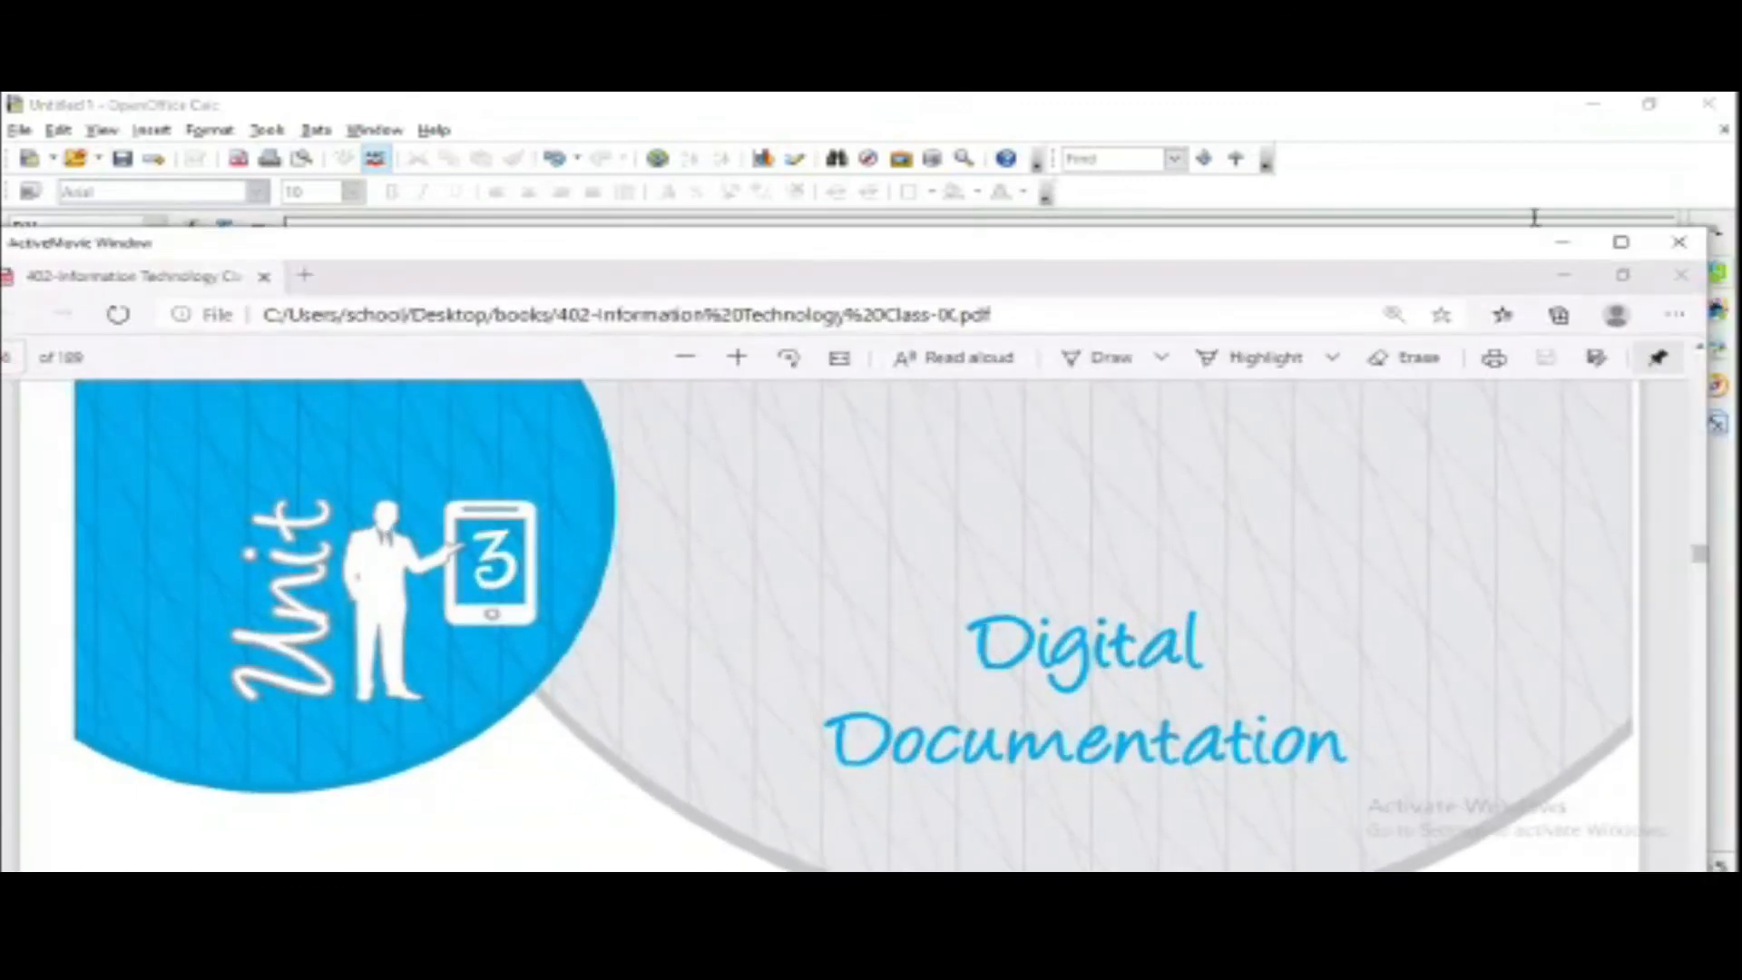
{"action": "left_click", "coordinate": [1679, 242]}
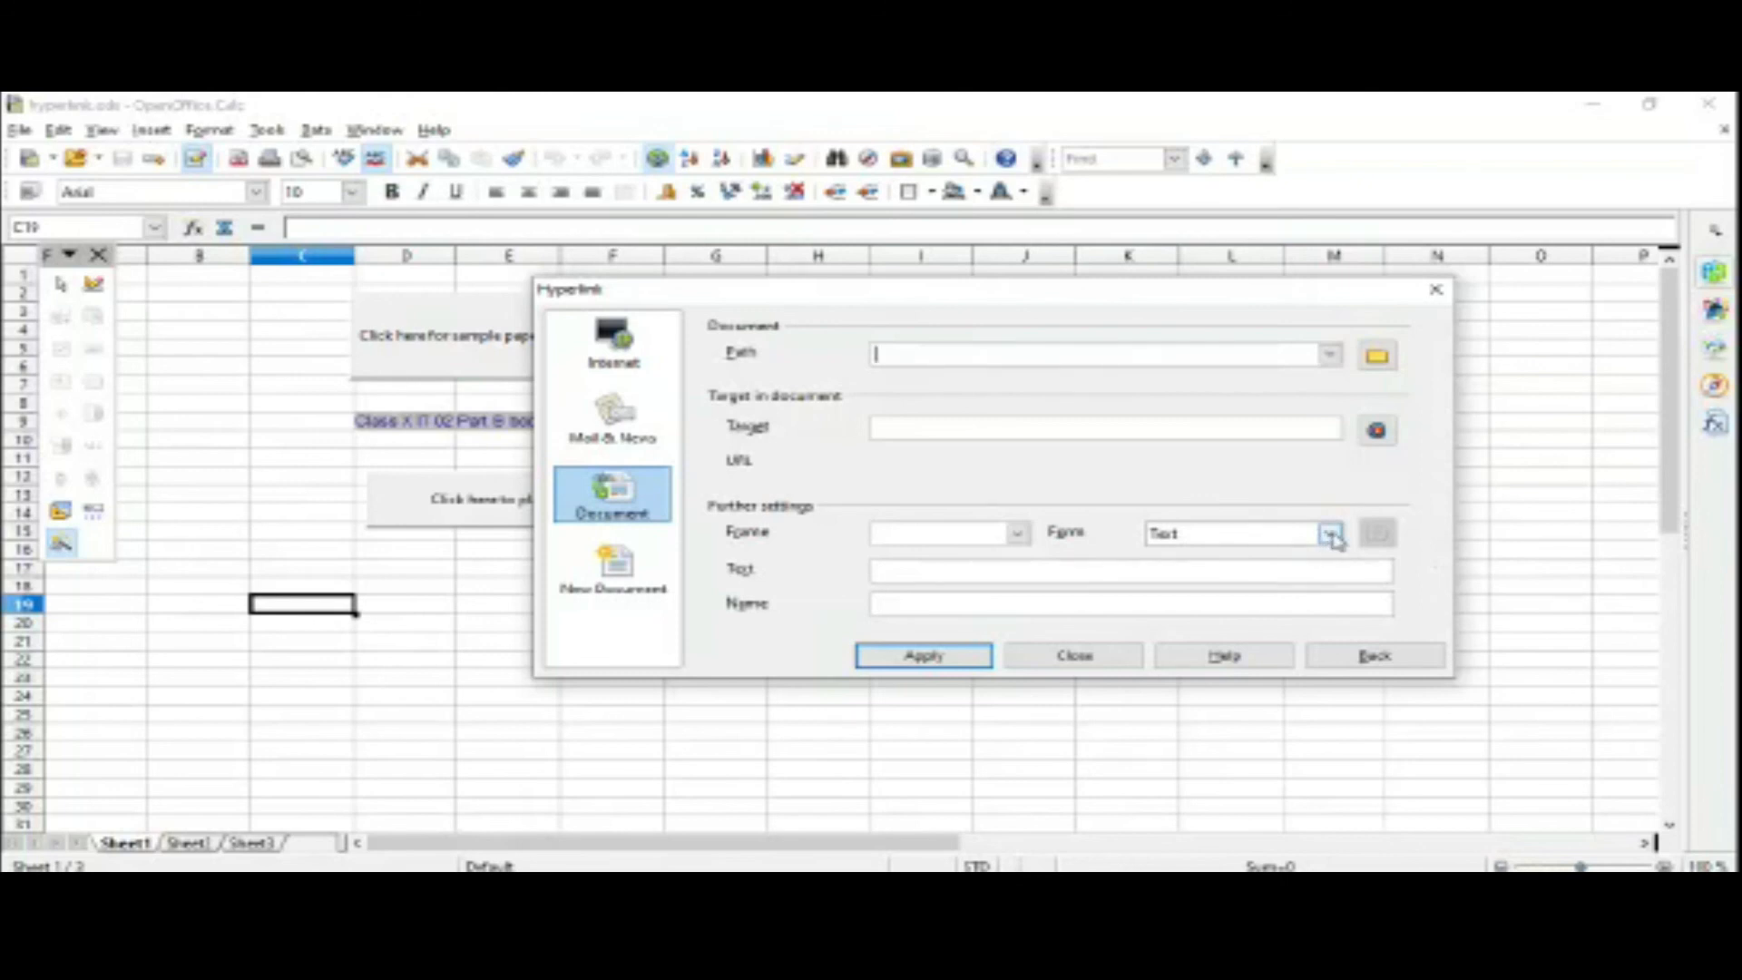
Show the available Form options for a document hyperlink in the Hyperlink dialog
{"action": "left_click", "coordinate": [1330, 536]}
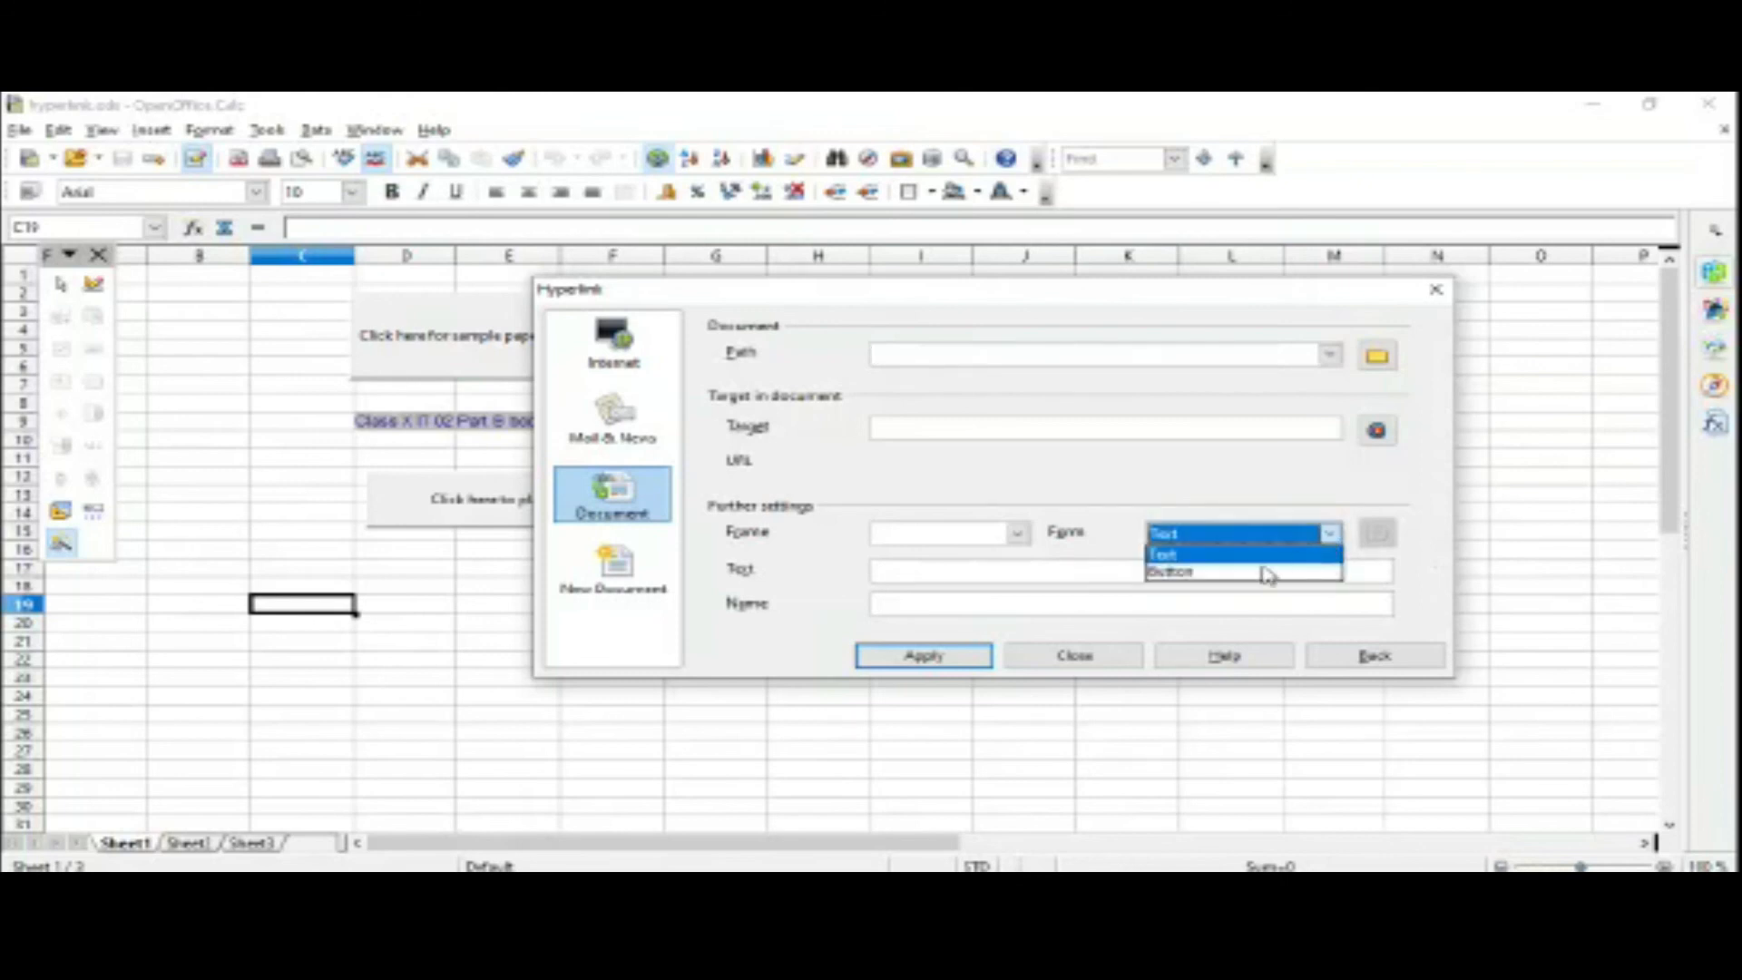